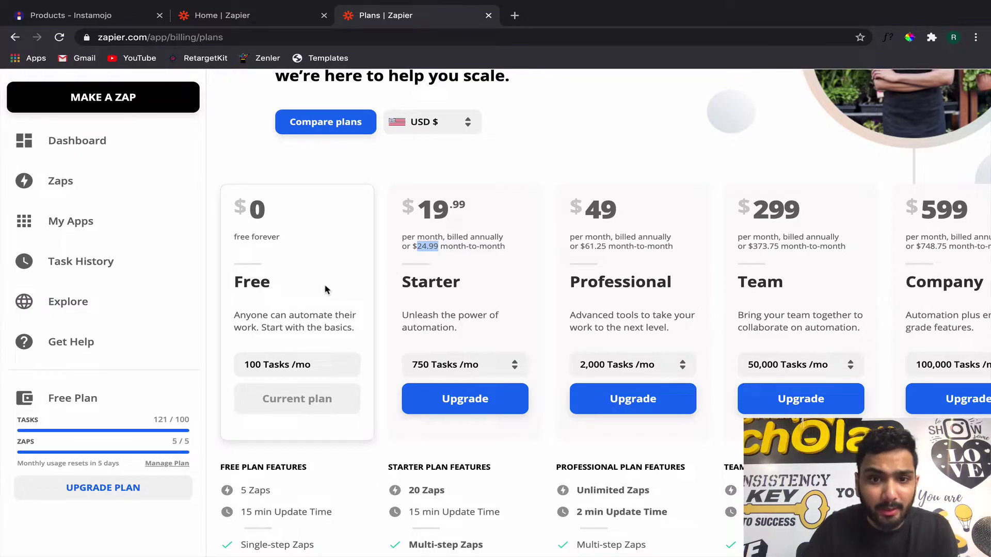
Compare the Starter ($24.99 month-to-month) and Team ($373.75 monthly) prices on Zapier's plans page
{"action": "left_click", "coordinate": [418, 256]}
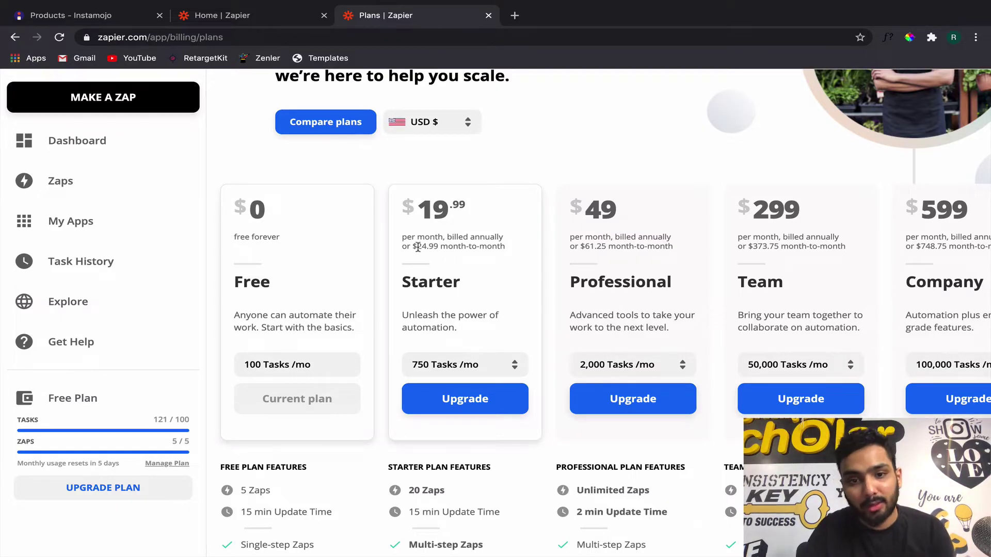
{"action": "left_click_drag", "start_coordinate": [416, 247], "coordinate": [453, 246]}
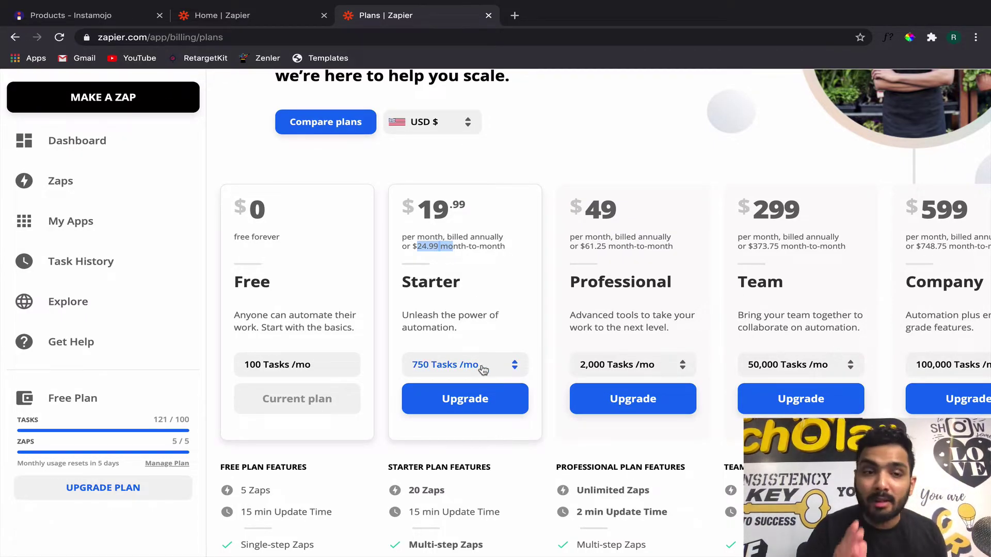
{"action": "left_click", "coordinate": [91, 19]}
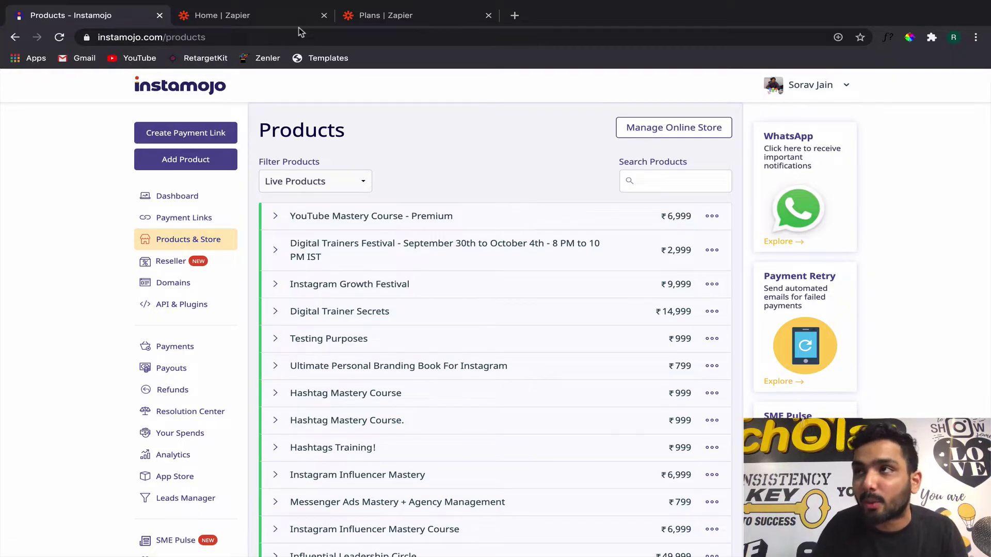
{"action": "left_click", "coordinate": [367, 24]}
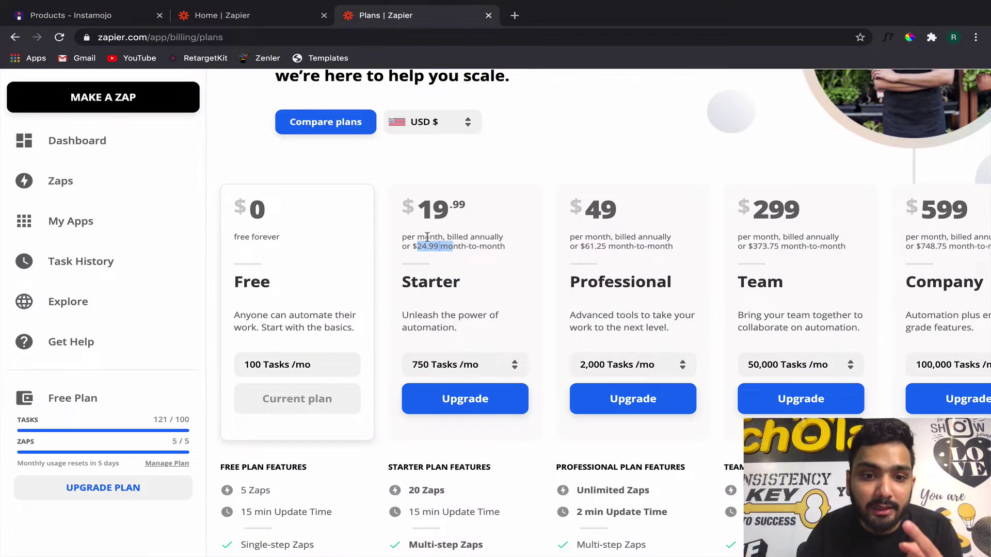
{"action": "left_click", "coordinate": [458, 334]}
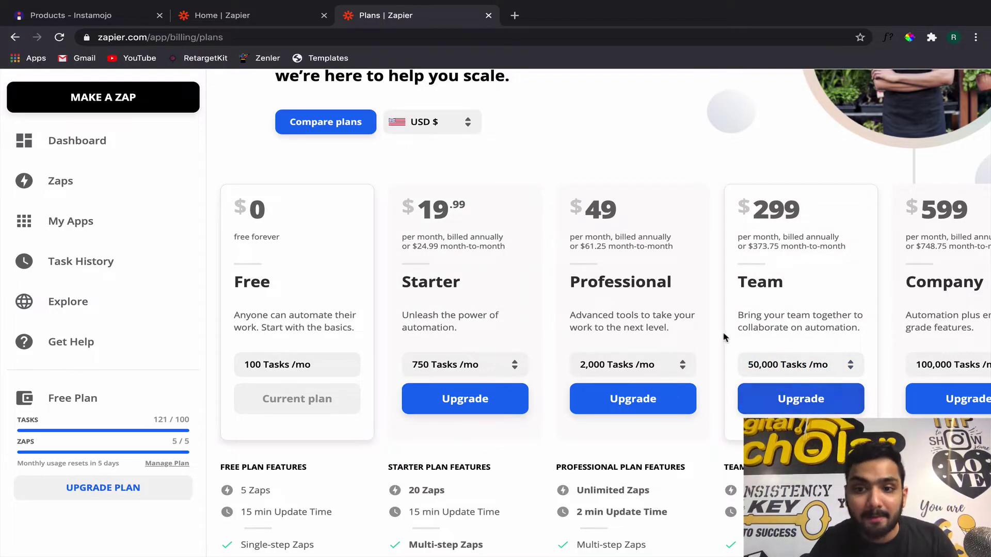
{"action": "left_click_drag", "start_coordinate": [752, 246], "coordinate": [776, 246]}
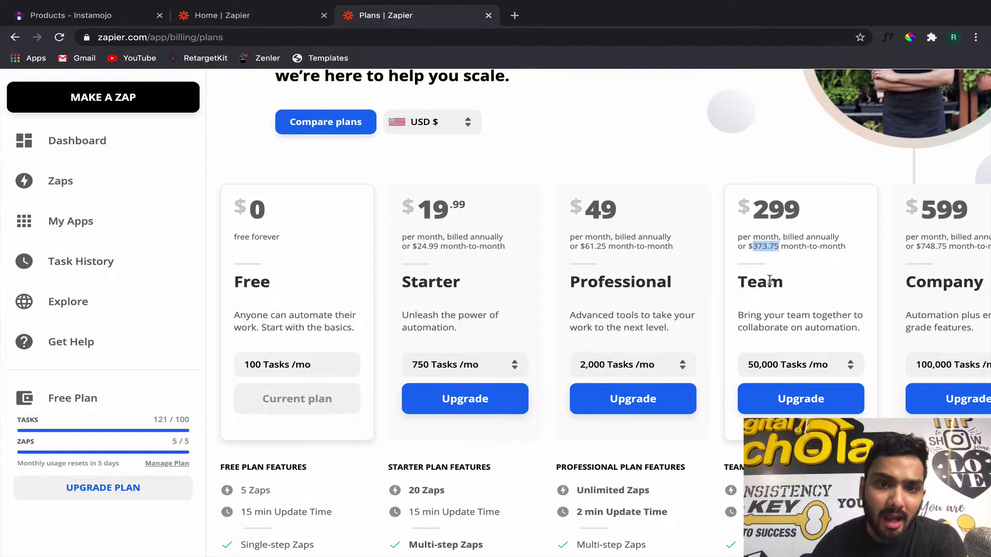
{"action": "scroll", "coordinate": [216, 235], "scroll_direction": "up", "scroll_amount": 3}
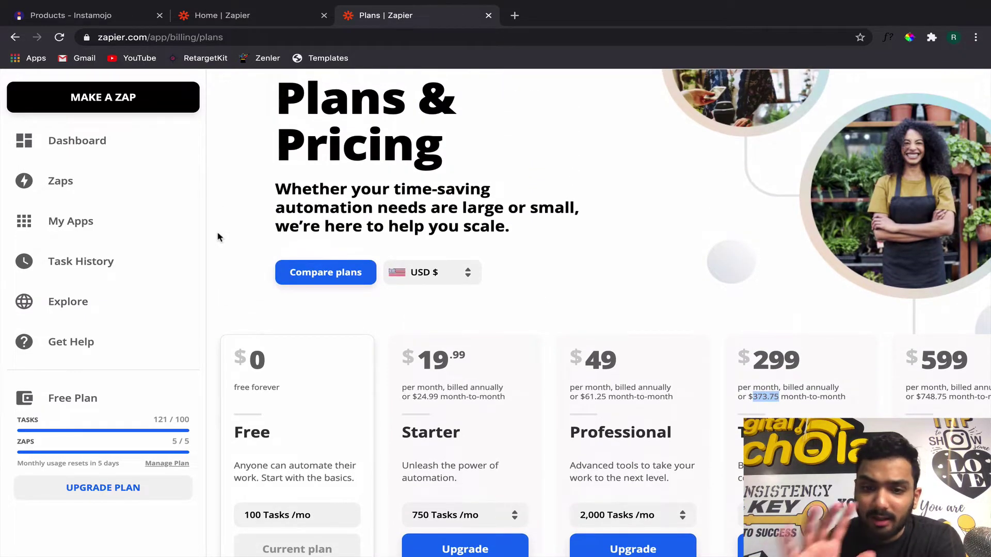
{"action": "scroll", "coordinate": [216, 235], "scroll_direction": "up", "scroll_amount": 1}
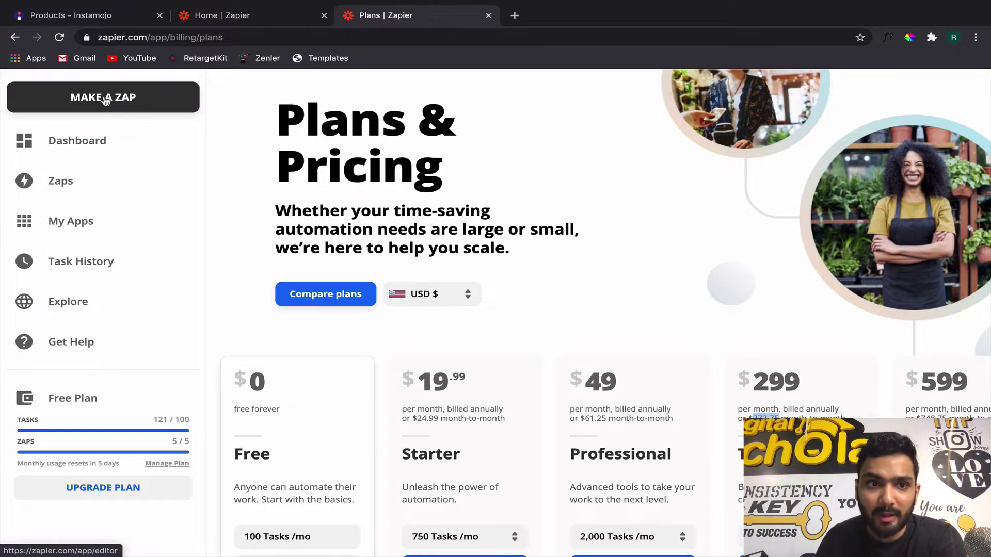
Search 'webho' and set Webhooks by Zapier with the Catch Hook event as the new zap's trigger
{"action": "left_click", "coordinate": [105, 100]}
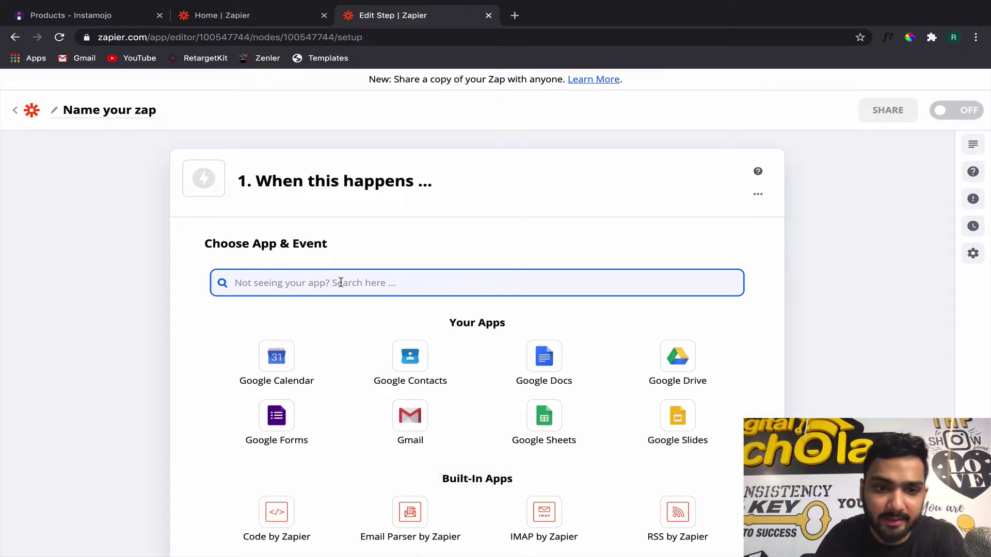
{"action": "type", "text": "webho"}
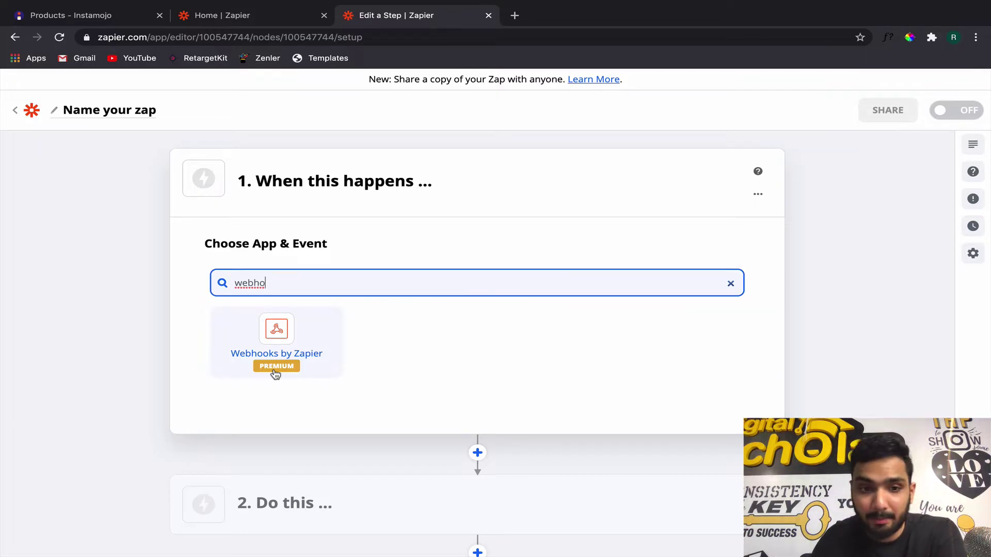
{"action": "left_click", "coordinate": [281, 343]}
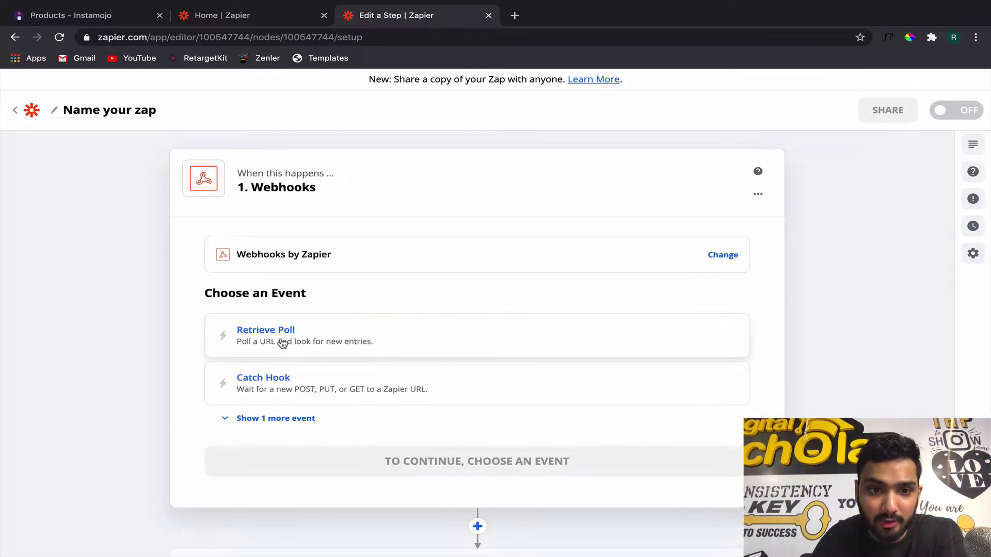
{"action": "left_click", "coordinate": [286, 379]}
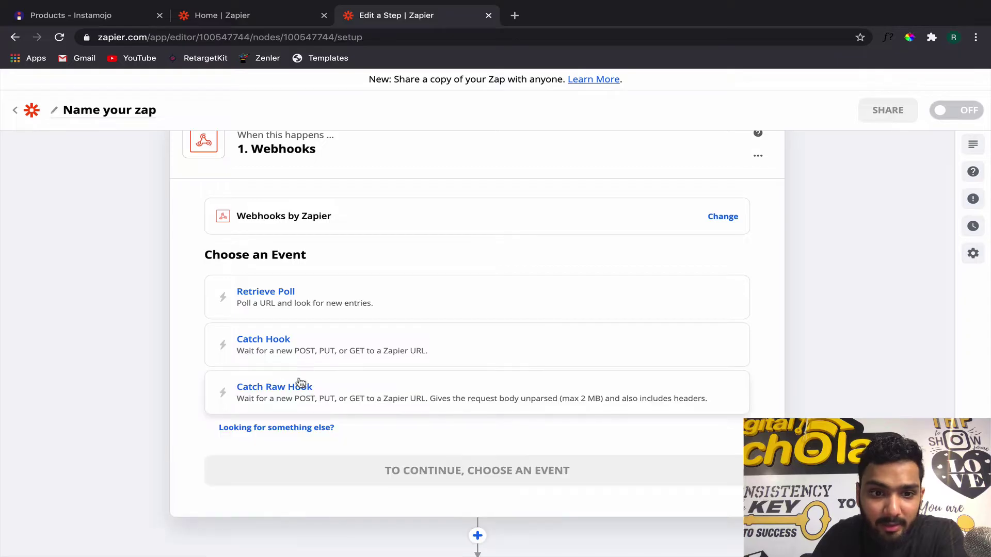
{"action": "scroll", "coordinate": [297, 346], "scroll_direction": "down", "scroll_amount": 1}
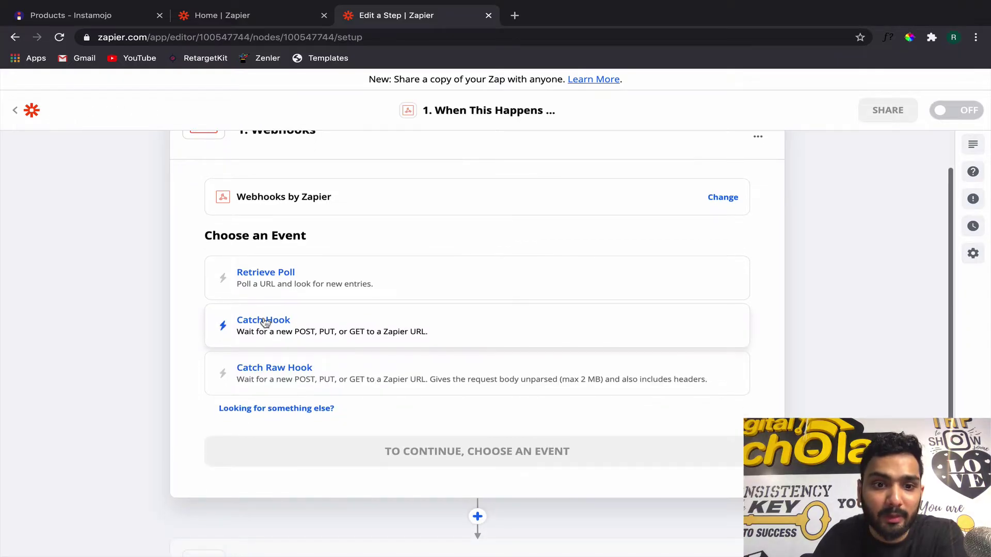
{"action": "left_click", "coordinate": [295, 333]}
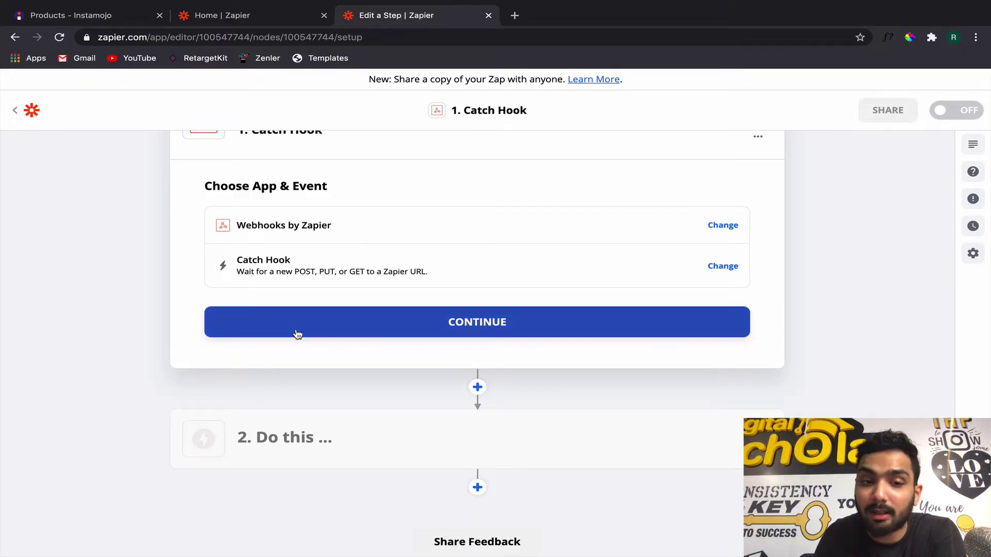
{"action": "scroll", "coordinate": [296, 334], "scroll_direction": "up", "scroll_amount": 1}
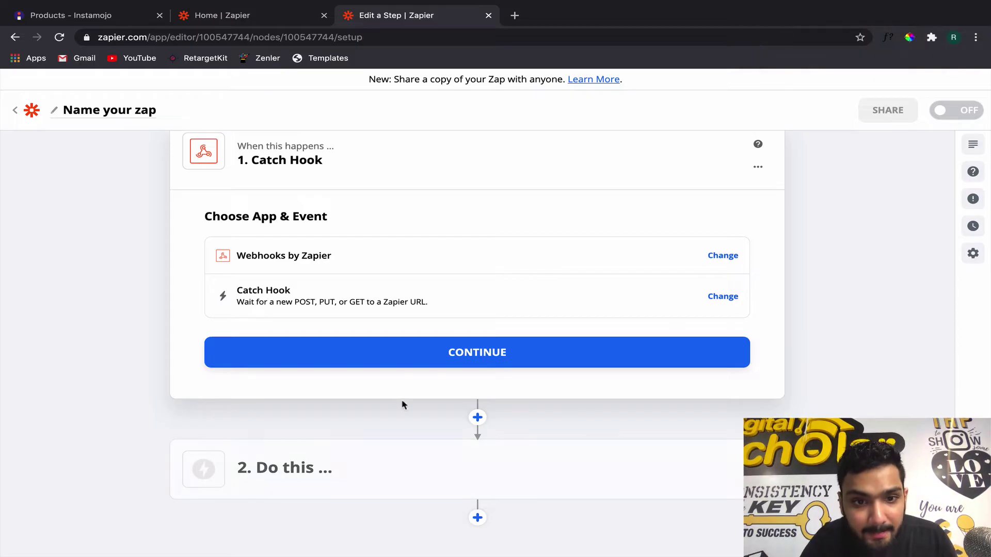
Copy the Catch Hook's generated custom webhook URL and switch to the Zapier home dashboard
{"action": "left_click", "coordinate": [422, 363]}
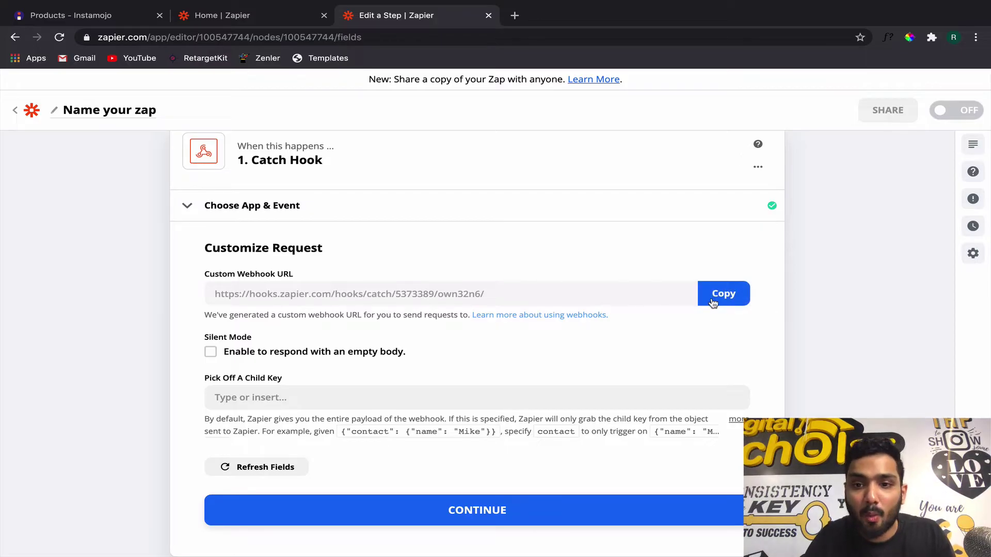
{"action": "left_click", "coordinate": [712, 301]}
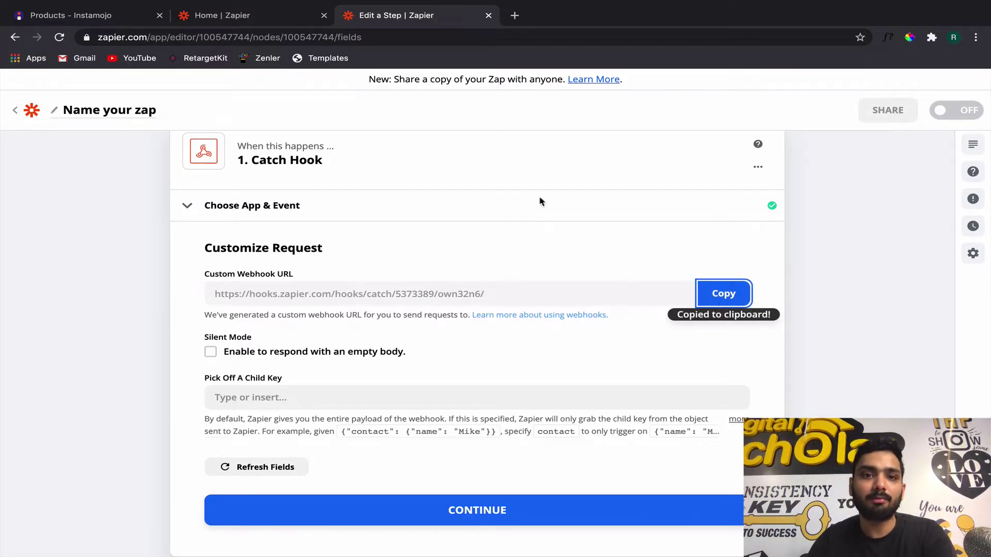
{"action": "left_click", "coordinate": [246, 22]}
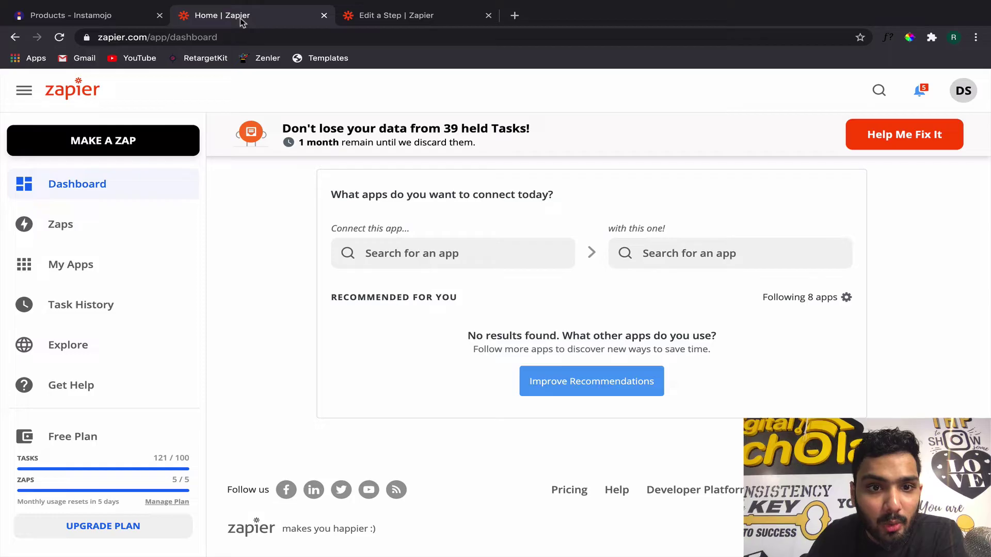
Open Instagram Growth Festival from the Instamojo products list and go to its edit form
{"action": "left_click", "coordinate": [69, 20]}
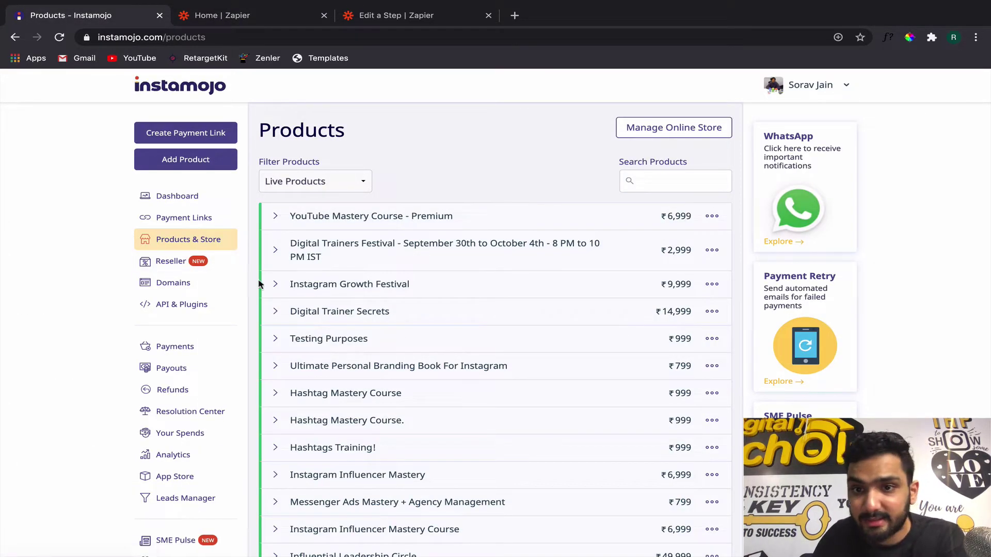
{"action": "scroll", "coordinate": [259, 341], "scroll_direction": "down", "scroll_amount": 1}
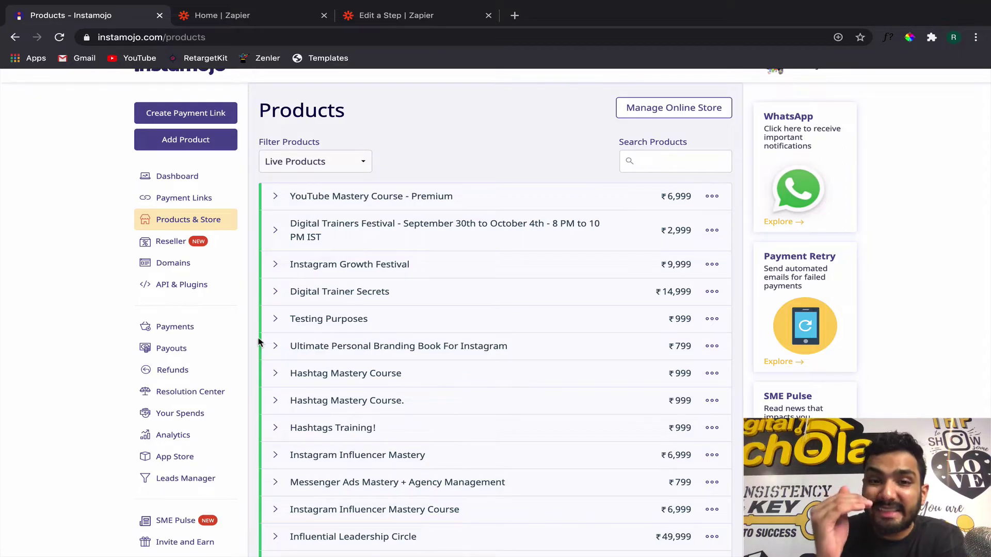
{"action": "left_click", "coordinate": [390, 268]}
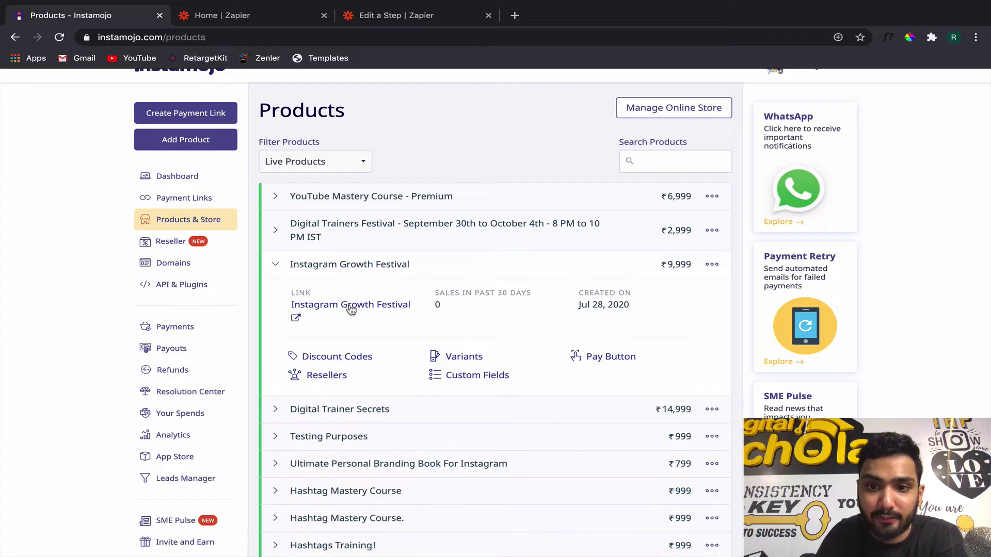
{"action": "scroll", "coordinate": [350, 308], "scroll_direction": "down", "scroll_amount": 1}
{"action": "scroll", "coordinate": [351, 310], "scroll_direction": "down", "scroll_amount": 1}
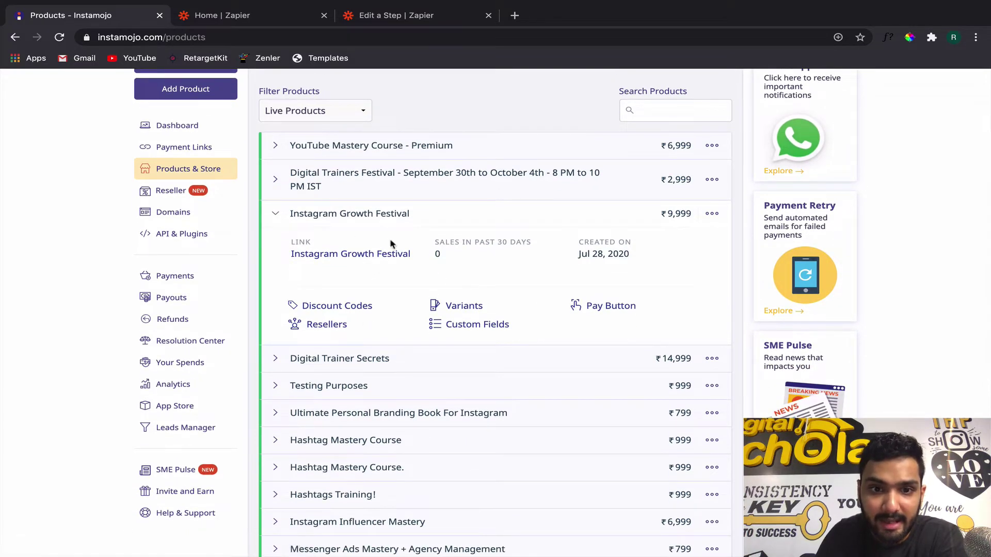
{"action": "left_click", "coordinate": [295, 260]}
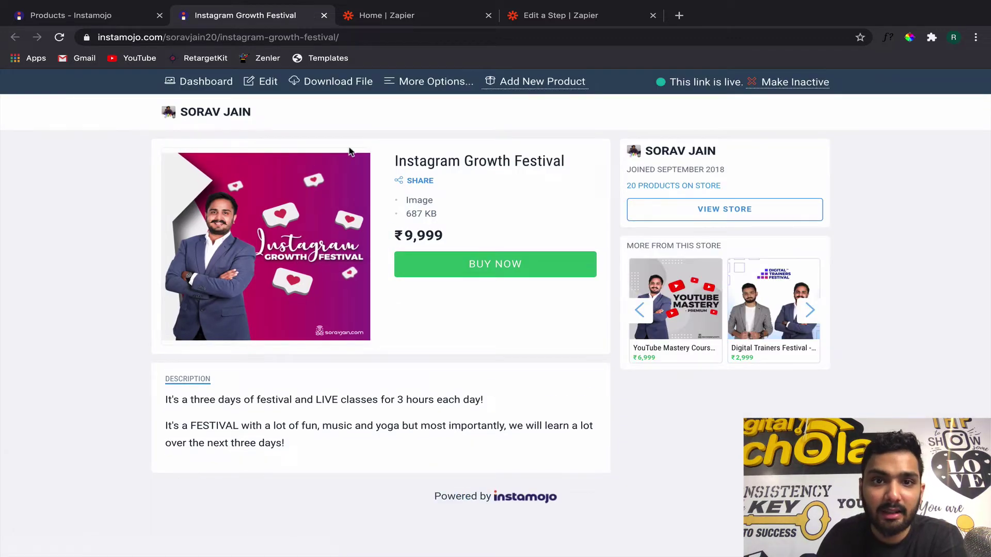
{"action": "left_click", "coordinate": [262, 85]}
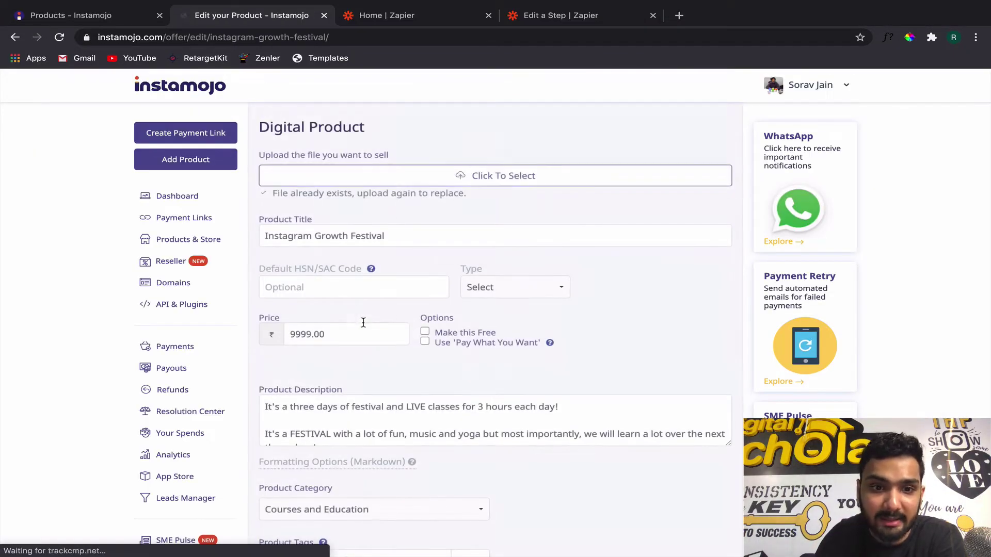
Paste the Zapier catch-hook URL into Advanced Settings > Webhook URL and update the product
{"action": "scroll", "coordinate": [362, 321], "scroll_direction": "down", "scroll_amount": 1}
{"action": "scroll", "coordinate": [365, 327], "scroll_direction": "down", "scroll_amount": 9}
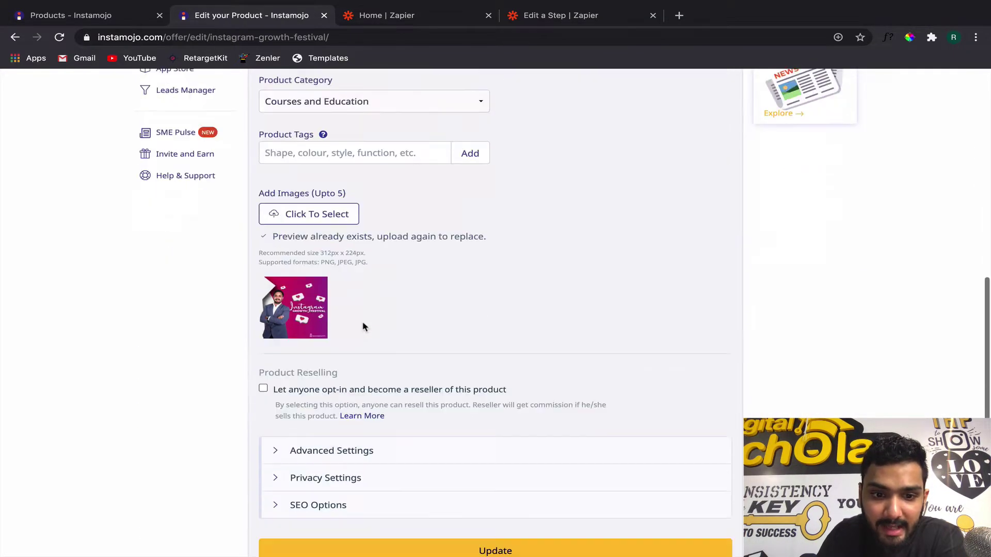
{"action": "left_click", "coordinate": [330, 386]}
{"action": "scroll", "coordinate": [330, 392], "scroll_direction": "down", "scroll_amount": 4}
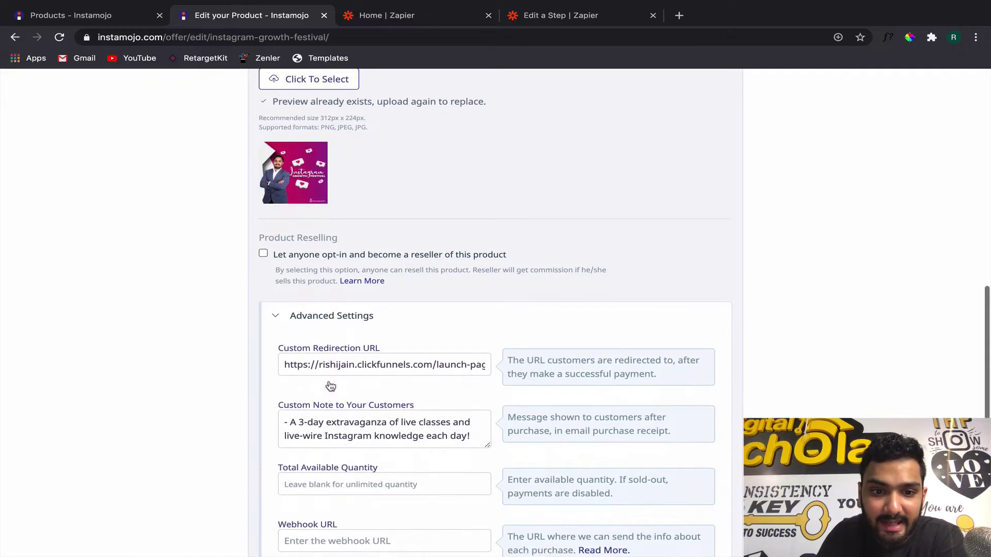
{"action": "left_click", "coordinate": [323, 430]}
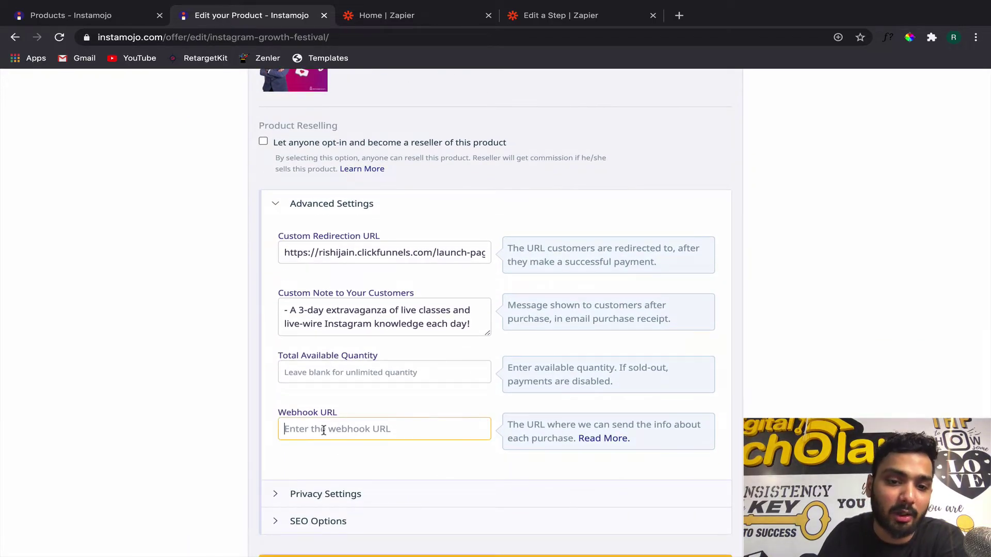
{"action": "scroll", "coordinate": [323, 430], "scroll_direction": "up", "scroll_amount": 15}
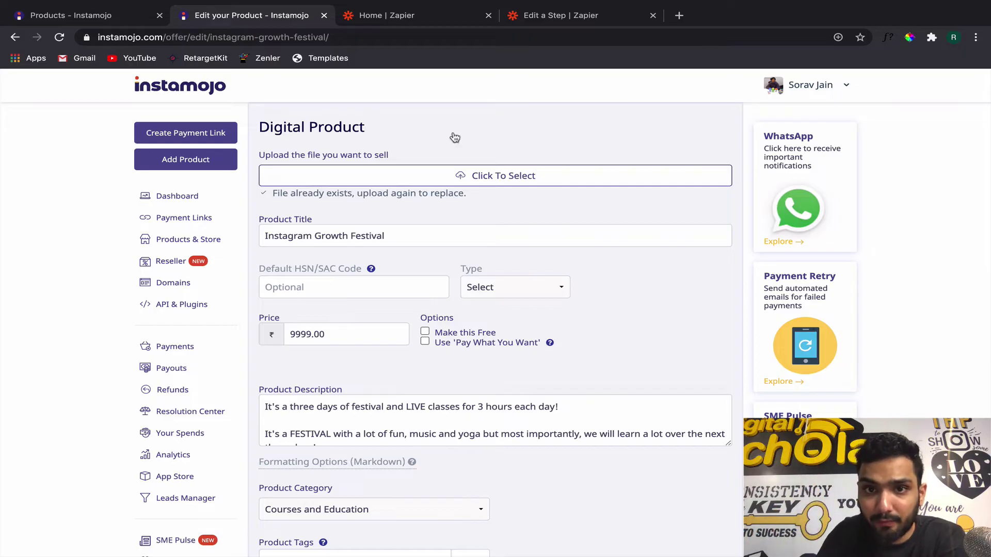
{"action": "left_click", "coordinate": [574, 20]}
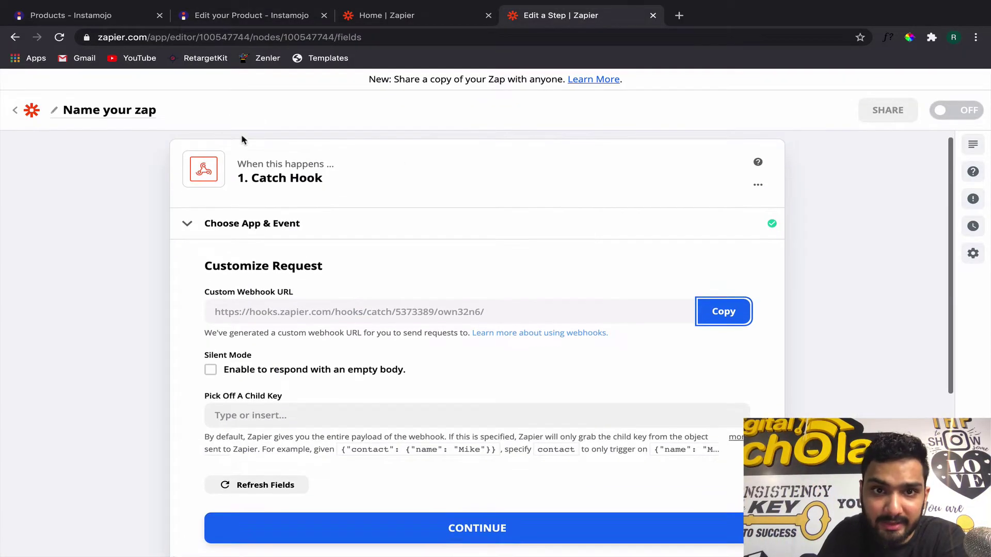
{"action": "left_click", "coordinate": [245, 8]}
{"action": "scroll", "coordinate": [312, 283], "scroll_direction": "down", "scroll_amount": 10}
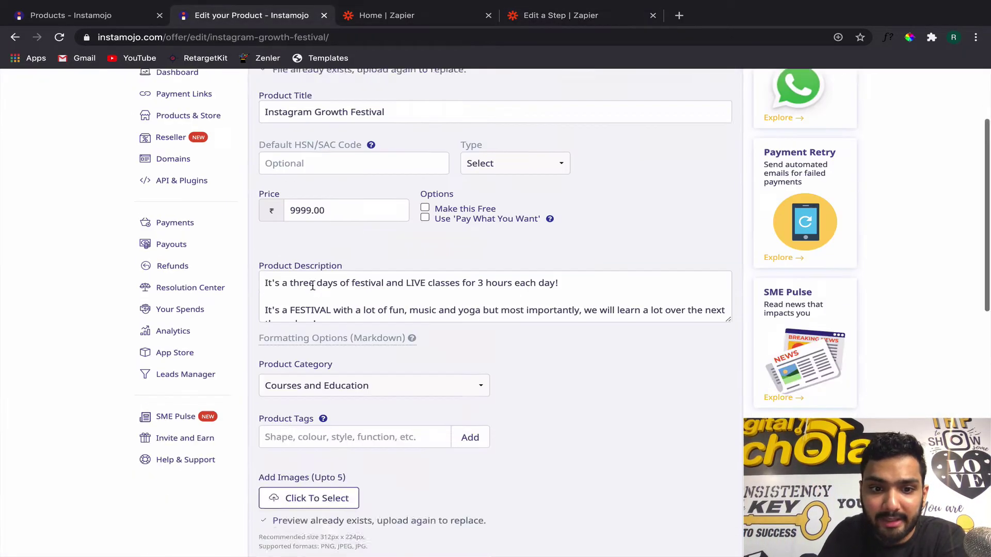
{"action": "scroll", "coordinate": [354, 420], "scroll_direction": "down", "scroll_amount": 4}
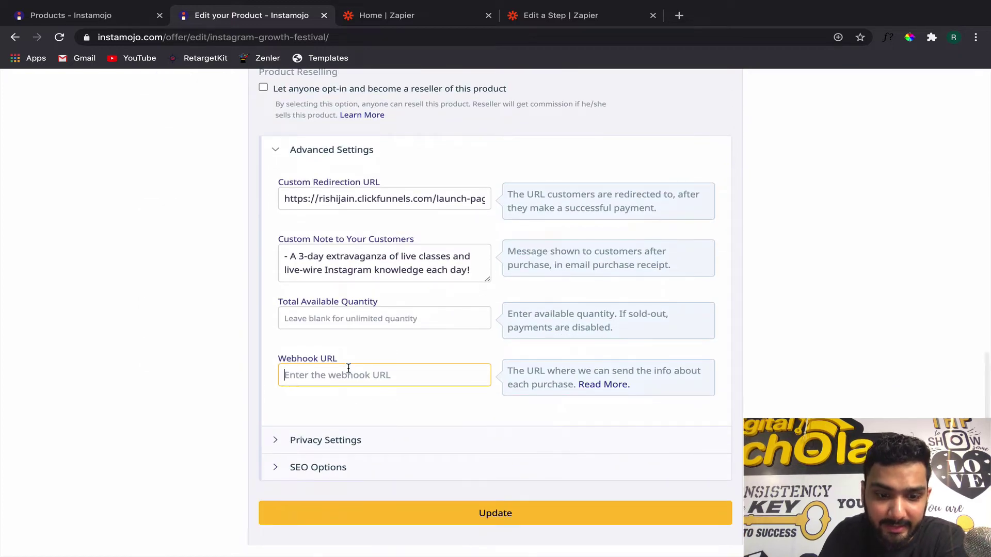
{"action": "key", "text": "ctrl+v"}
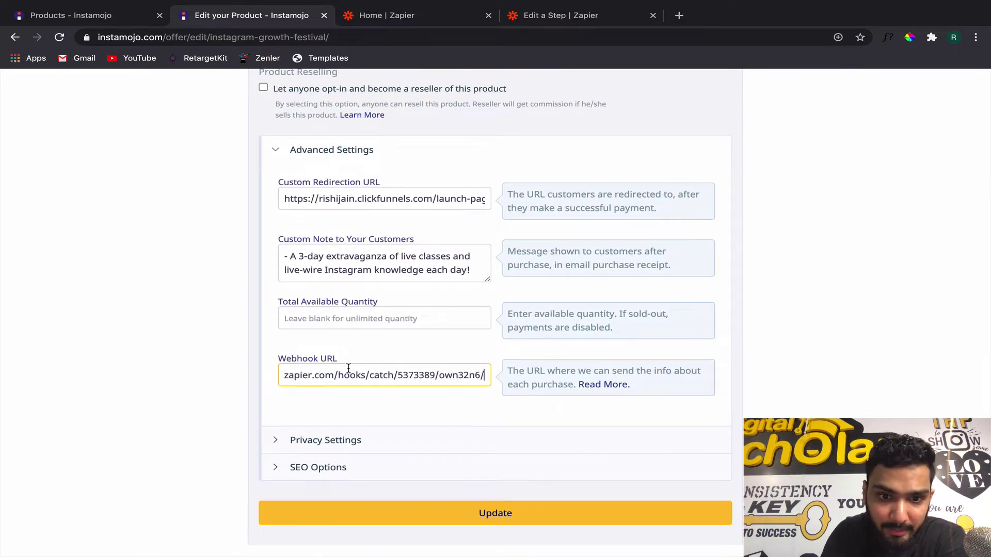
{"action": "left_click", "coordinate": [472, 515]}
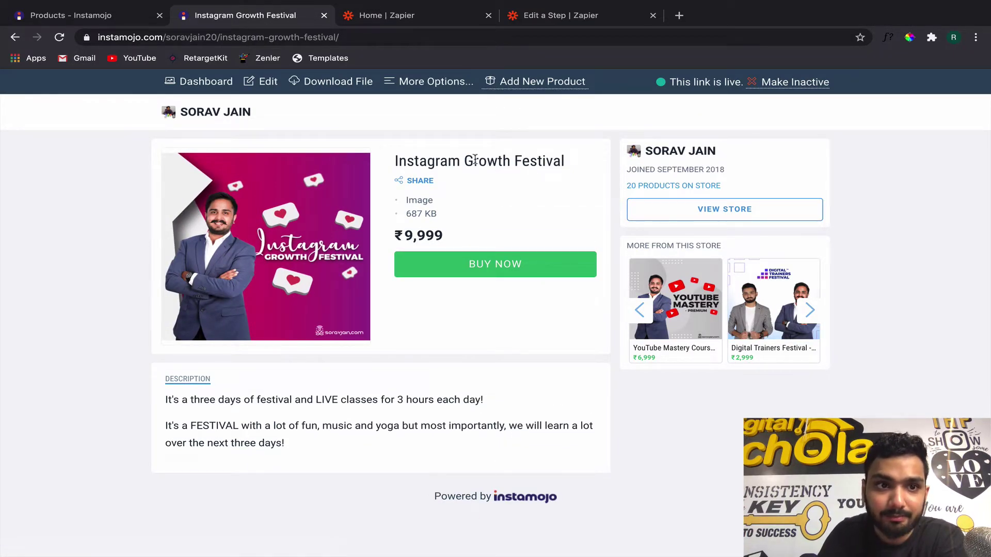
Move the Zapier Catch Hook trigger past Customize Request to its test stage
{"action": "left_click", "coordinate": [48, 17]}
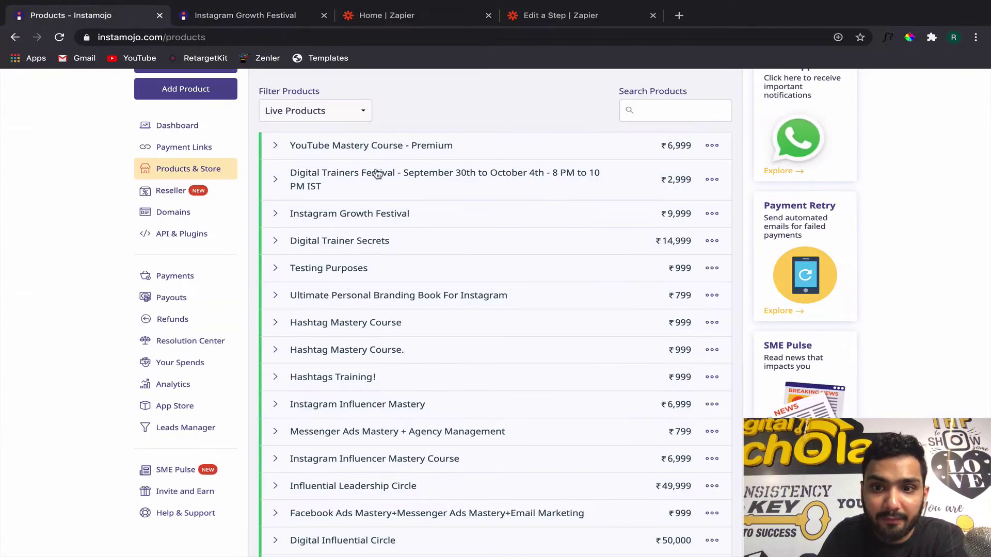
{"action": "left_click", "coordinate": [609, 23]}
{"action": "scroll", "coordinate": [442, 332], "scroll_direction": "down", "scroll_amount": 2}
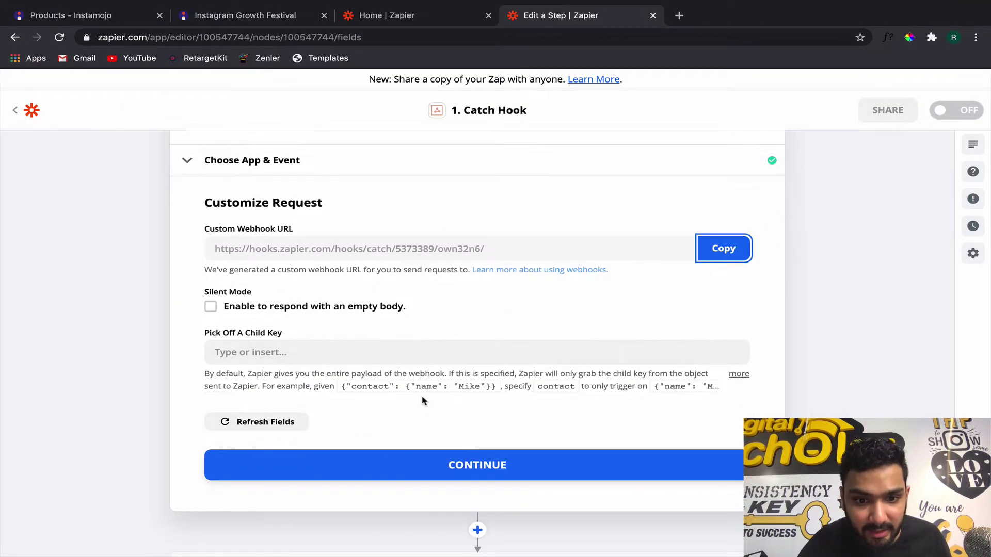
{"action": "left_click", "coordinate": [495, 473]}
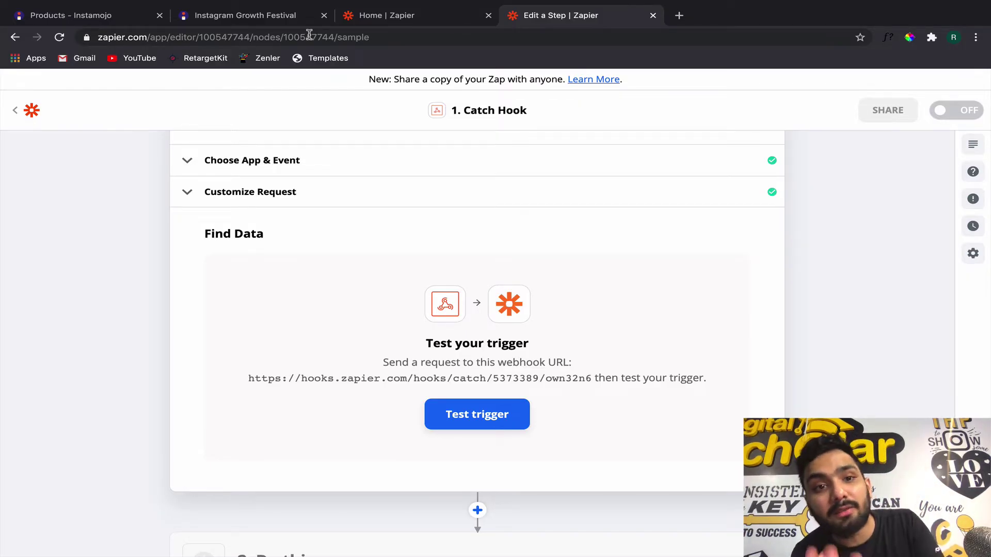
Return to the Instamojo products list and expand Instagram Growth Festival's options
{"action": "left_click", "coordinate": [253, 20]}
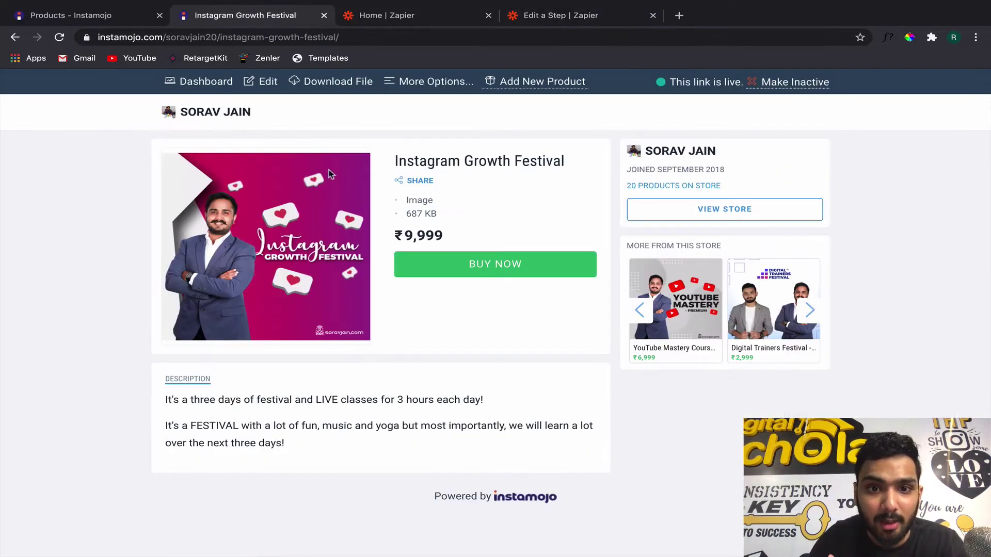
{"action": "left_click", "coordinate": [77, 17]}
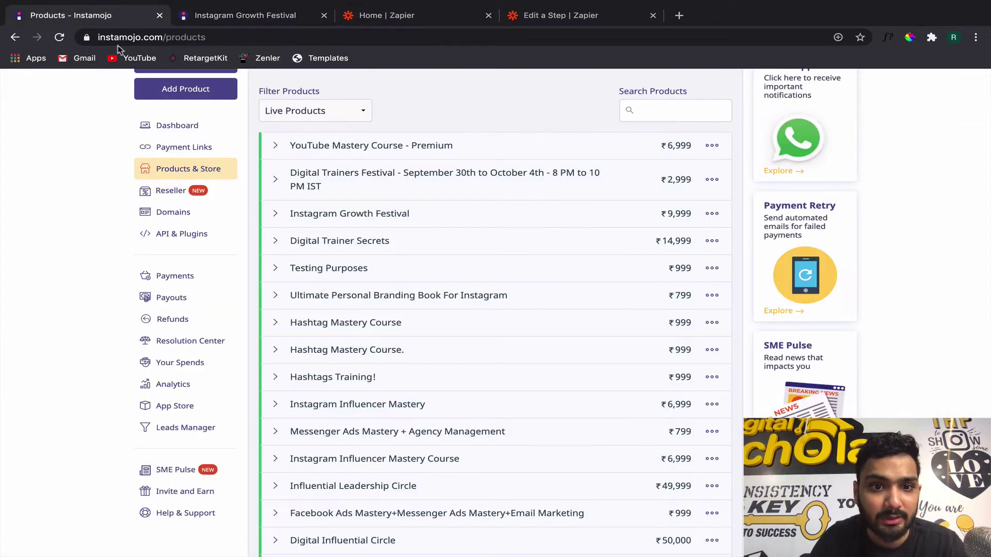
{"action": "left_click", "coordinate": [359, 219]}
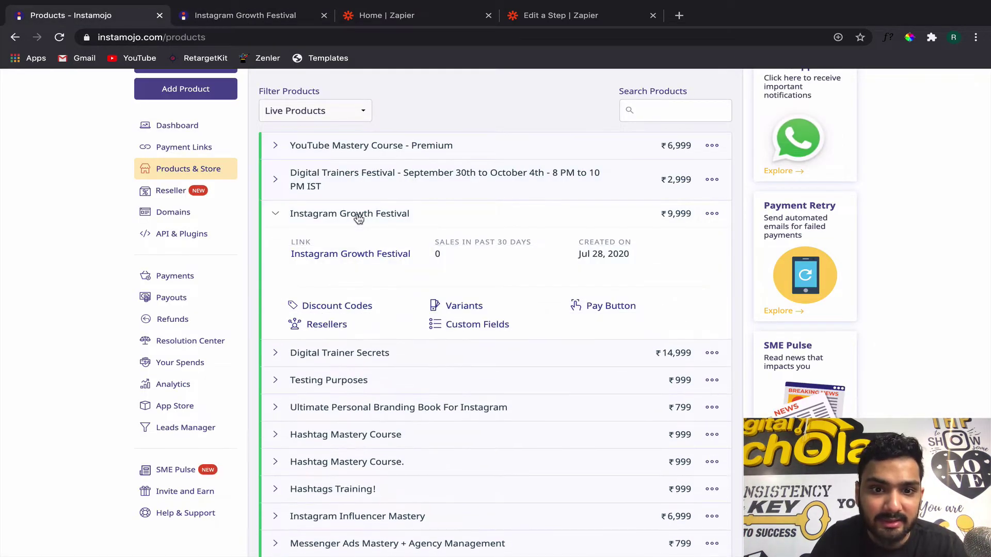
Open the product's discount link from Discount Codes in a new tab and start its checkout
{"action": "left_click", "coordinate": [345, 309]}
{"action": "left_click", "coordinate": [319, 282]}
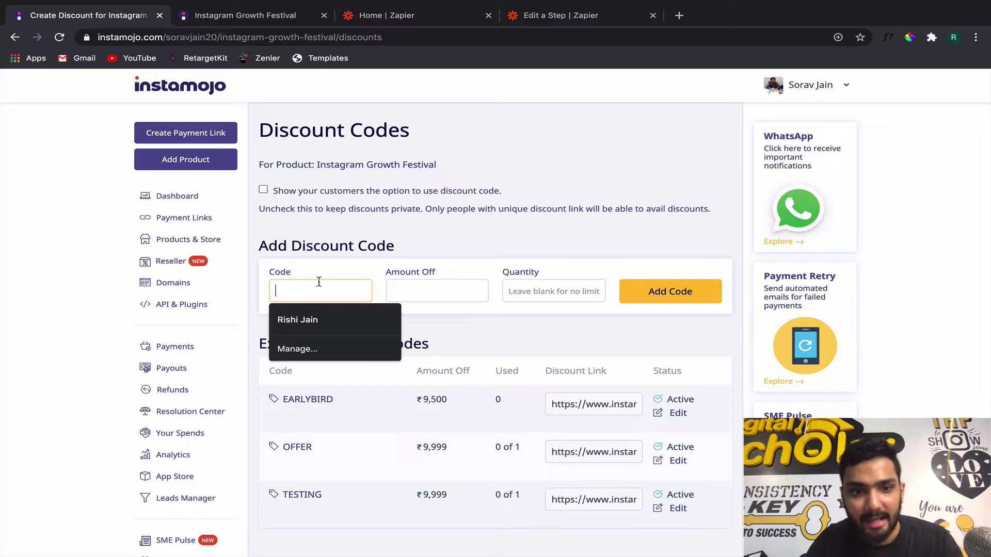
{"action": "left_click", "coordinate": [341, 262]}
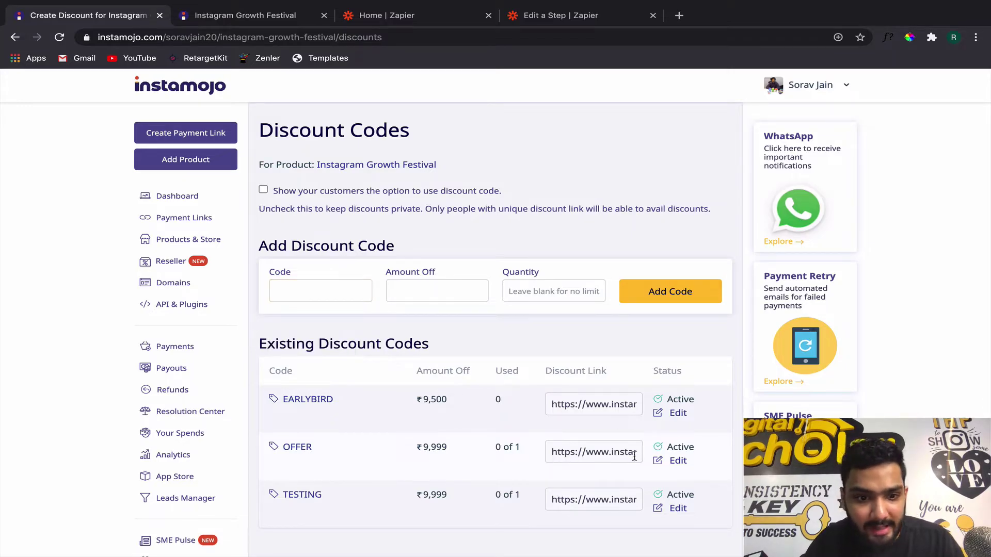
{"action": "left_click", "coordinate": [599, 452]}
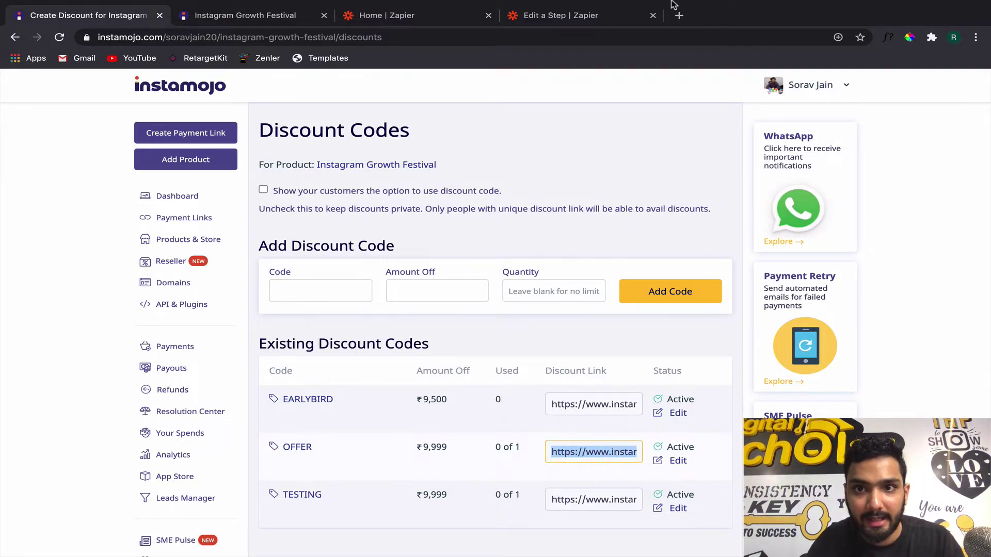
{"action": "left_click", "coordinate": [679, 15]}
{"action": "type", "text": "https://www.instamojo.com/soravjain20/instagram-growth-festival/?discount=offer"}
{"action": "key", "text": "Return"}
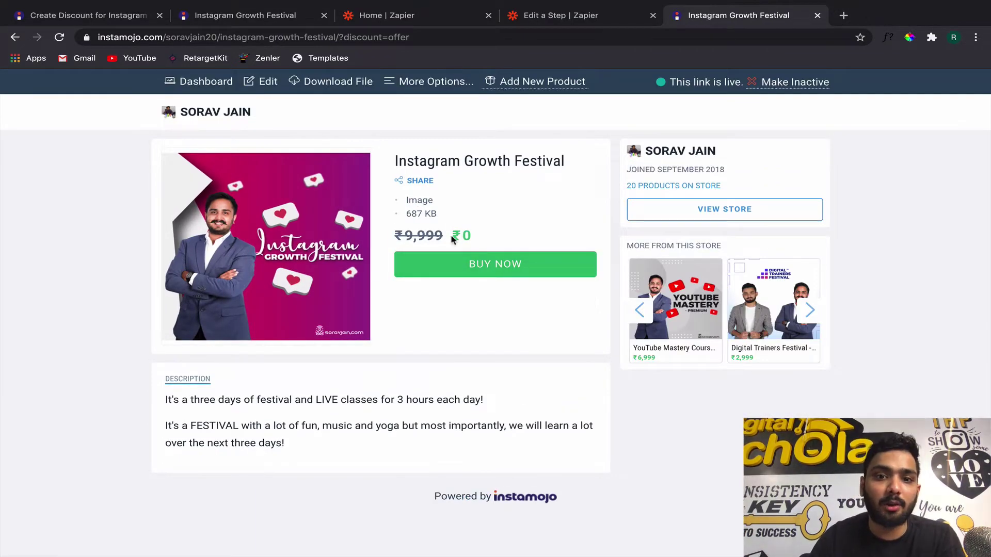
{"action": "left_click", "coordinate": [484, 265]}
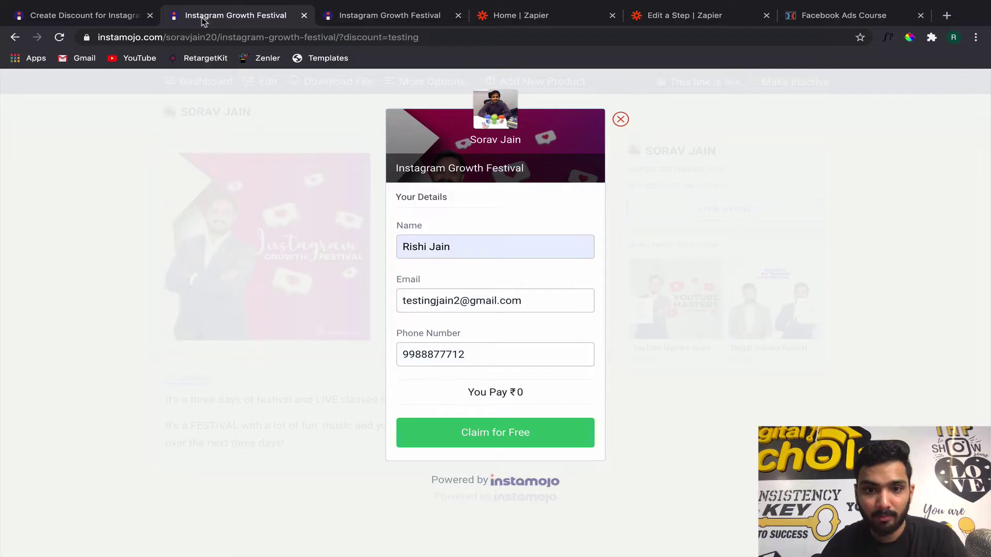
{"action": "left_click", "coordinate": [87, 17]}
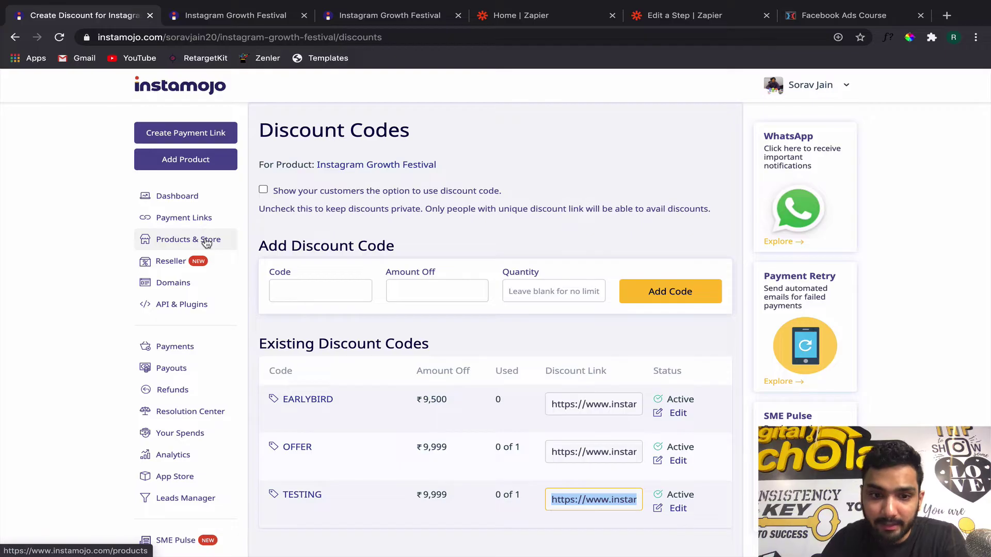
Start a new discount code 'eerer' with quantity 1, then return to the discounted checkout
{"action": "left_click", "coordinate": [343, 292]}
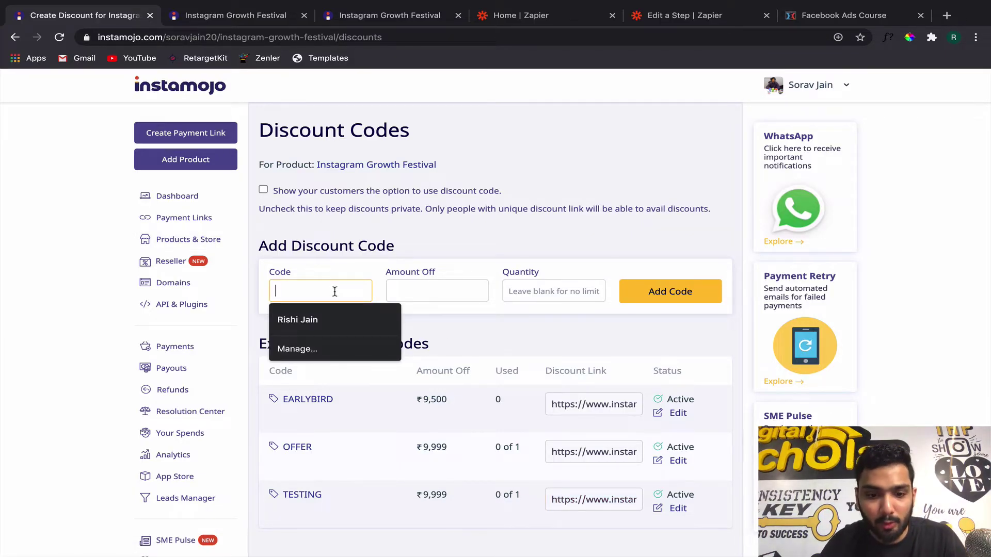
{"action": "type", "text": "eerere"}
{"action": "left_click", "coordinate": [449, 295]}
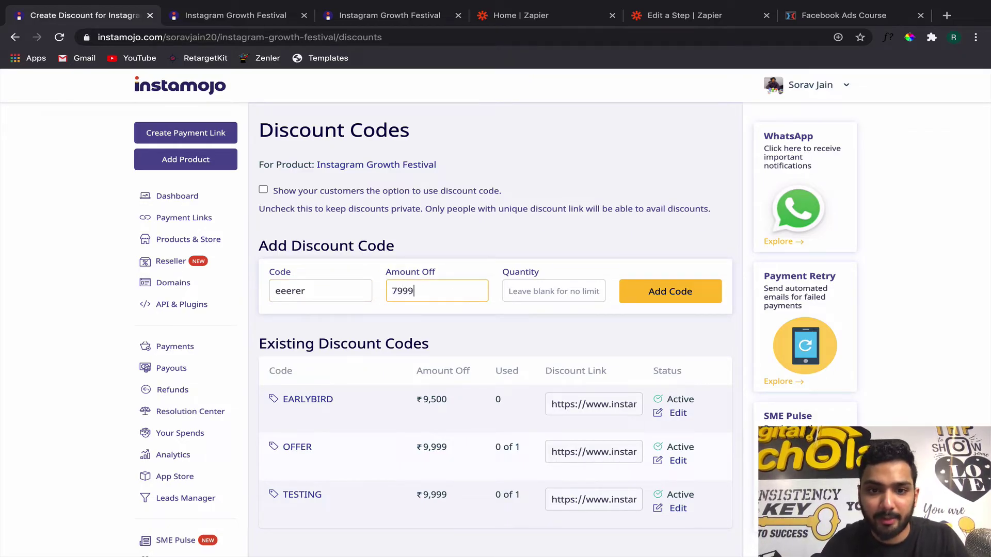
{"action": "left_click", "coordinate": [593, 294]}
{"action": "type", "text": "1"}
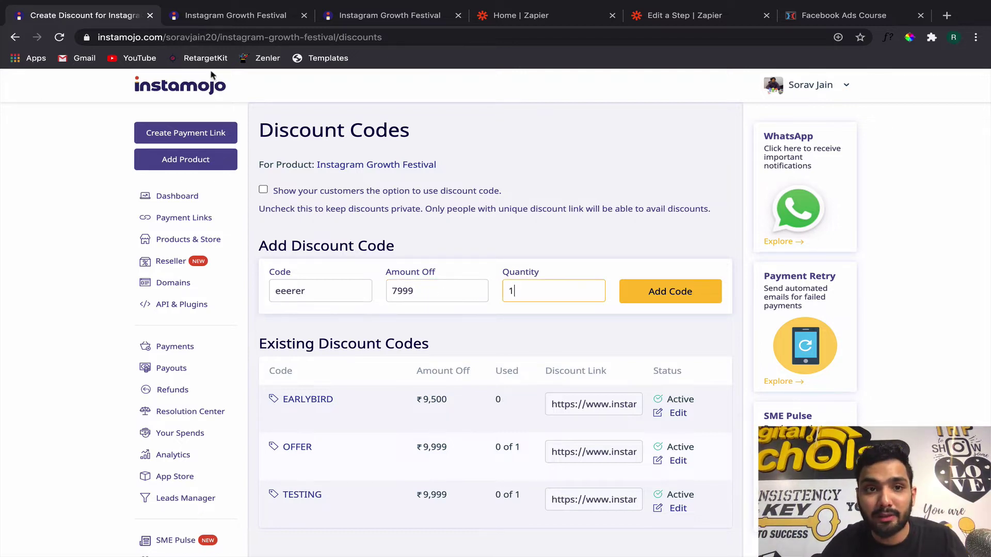
{"action": "left_click", "coordinate": [226, 20]}
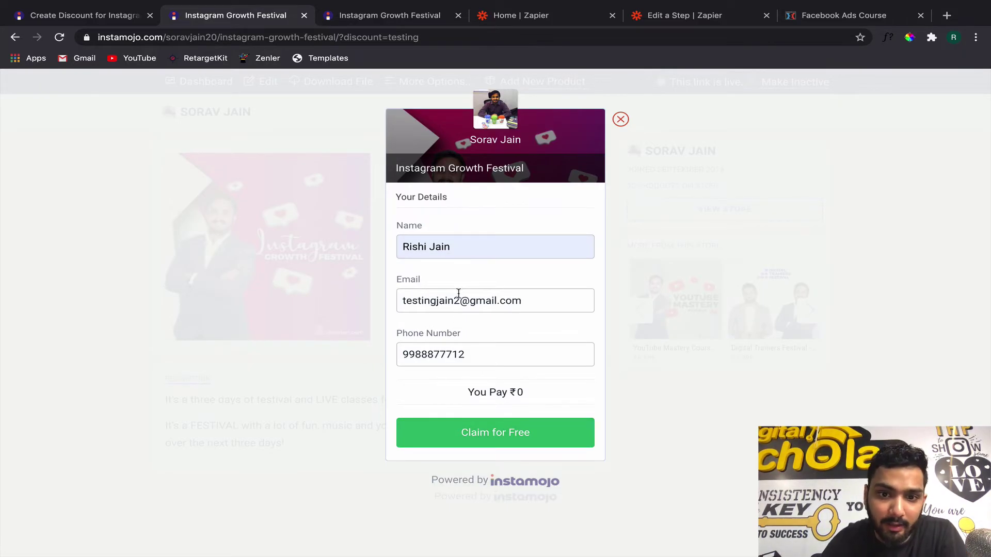
Claim Instagram Growth Festival for free and check the Zapier trigger test for the request
{"action": "left_click", "coordinate": [503, 441]}
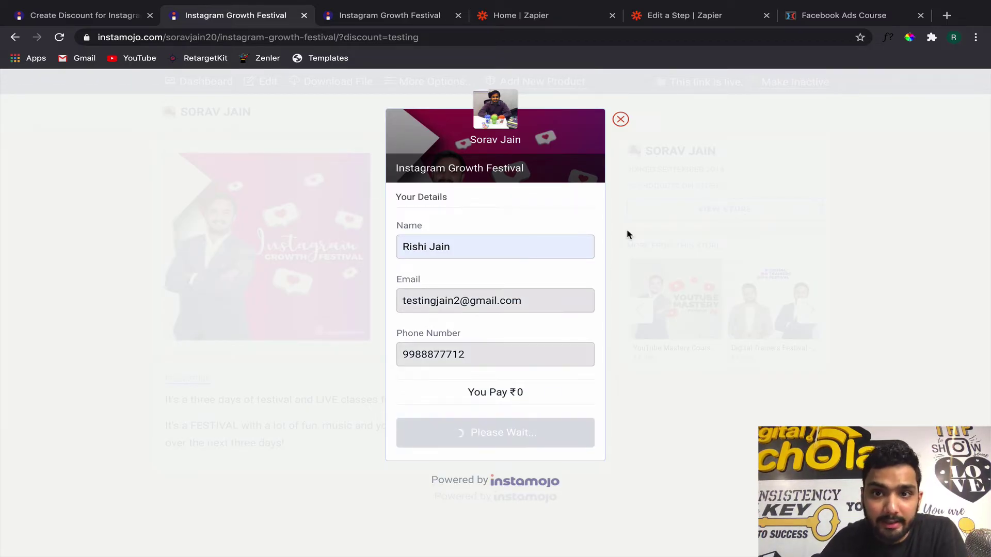
{"action": "left_click_drag", "start_coordinate": [655, 21], "coordinate": [344, 21]}
{"action": "scroll", "coordinate": [377, 351], "scroll_direction": "up", "scroll_amount": 2}
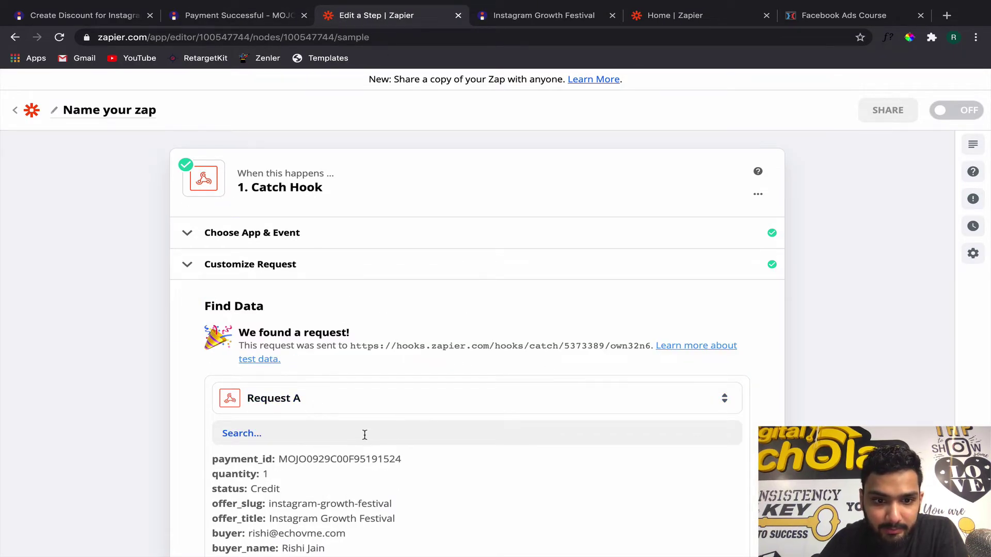
Load newer requests and select Request B, confirming its Credit status, 0.00 amount and testing discount code
{"action": "left_click", "coordinate": [392, 406]}
{"action": "left_click", "coordinate": [406, 513]}
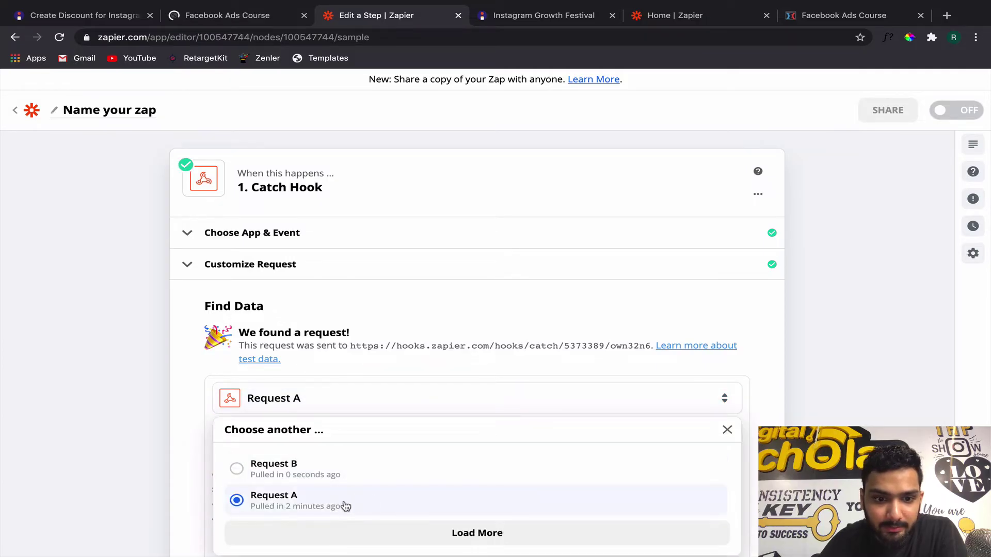
{"action": "left_click", "coordinate": [344, 480]}
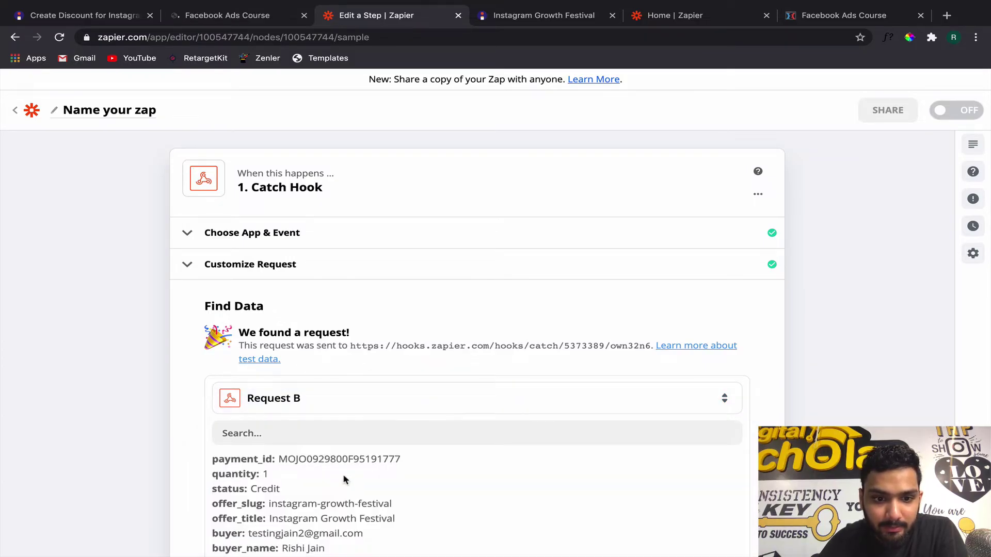
{"action": "scroll", "coordinate": [345, 480], "scroll_direction": "down", "scroll_amount": 3}
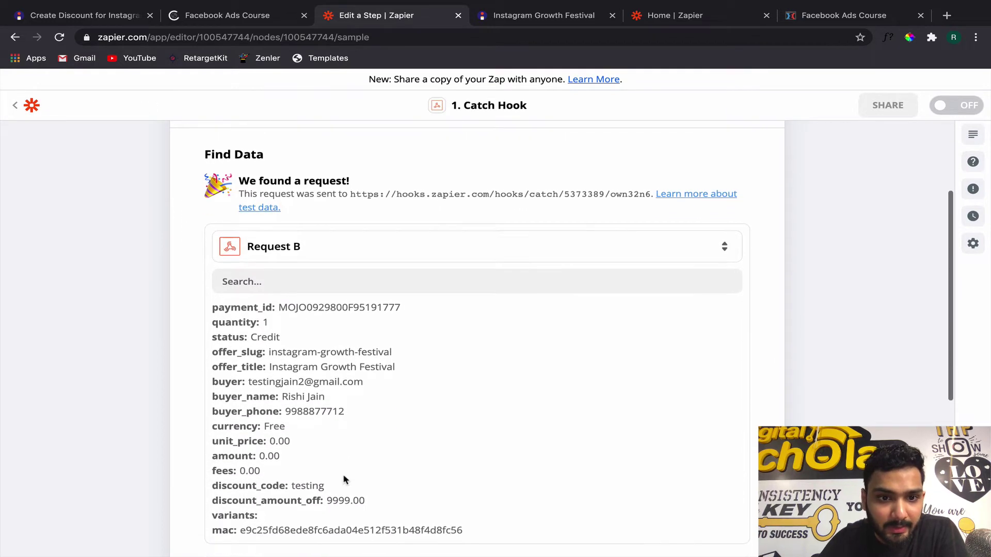
{"action": "scroll", "coordinate": [354, 394], "scroll_direction": "up", "scroll_amount": 1}
{"action": "scroll", "coordinate": [354, 394], "scroll_direction": "down", "scroll_amount": 1}
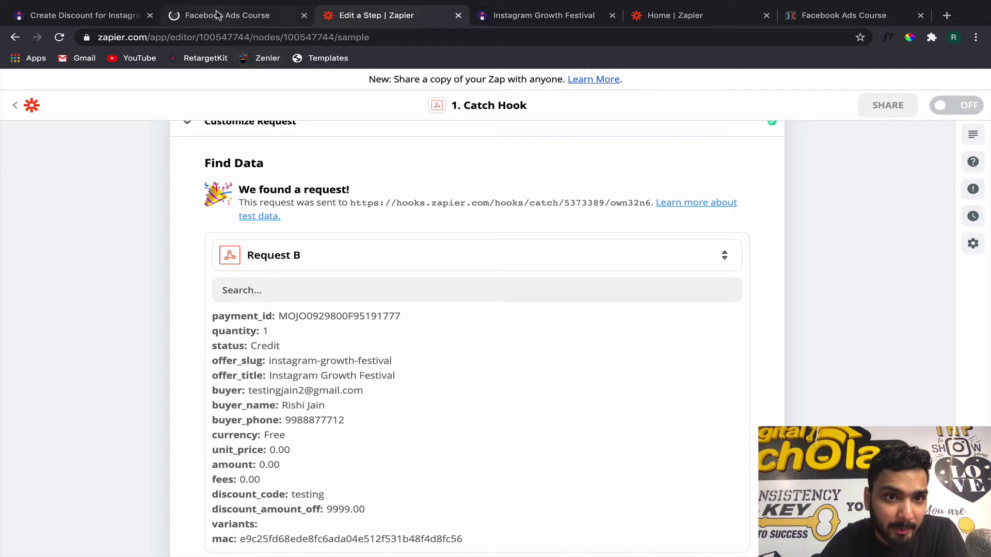
{"action": "scroll", "coordinate": [285, 280], "scroll_direction": "down", "scroll_amount": 2}
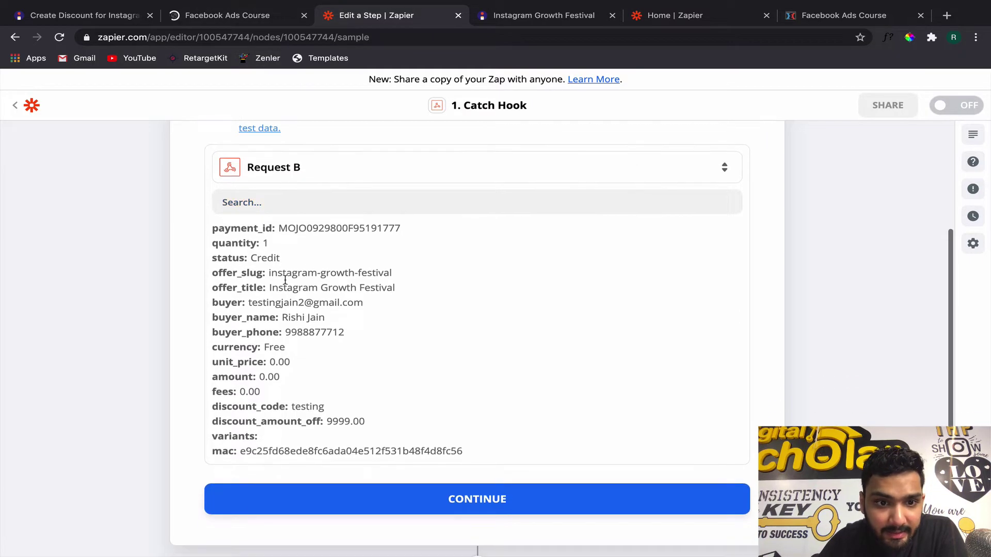
{"action": "double_click", "coordinate": [264, 258]}
{"action": "left_click", "coordinate": [826, 166]}
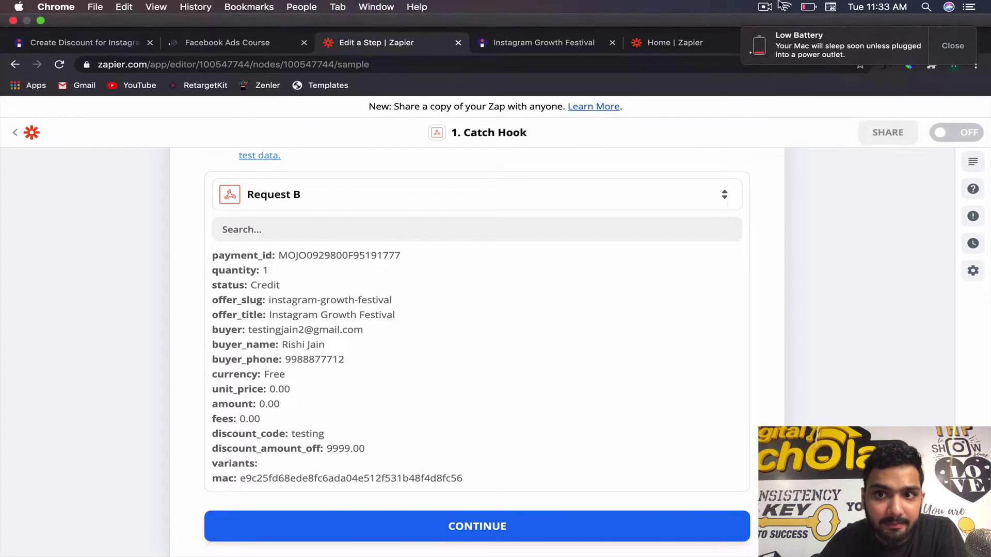
{"action": "left_click", "coordinate": [765, 6]}
{"action": "left_click", "coordinate": [784, 44]}
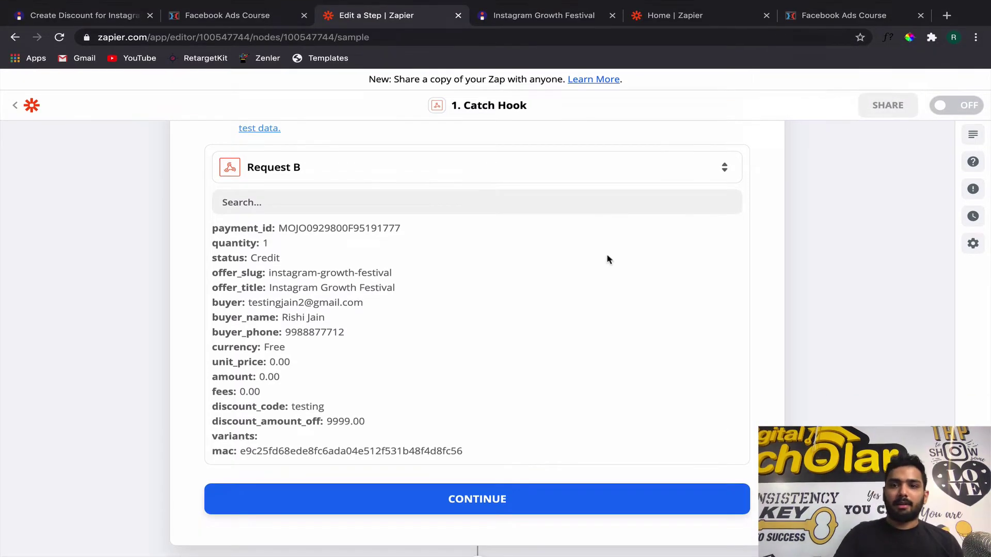
{"action": "scroll", "coordinate": [454, 449], "scroll_direction": "down", "scroll_amount": 2}
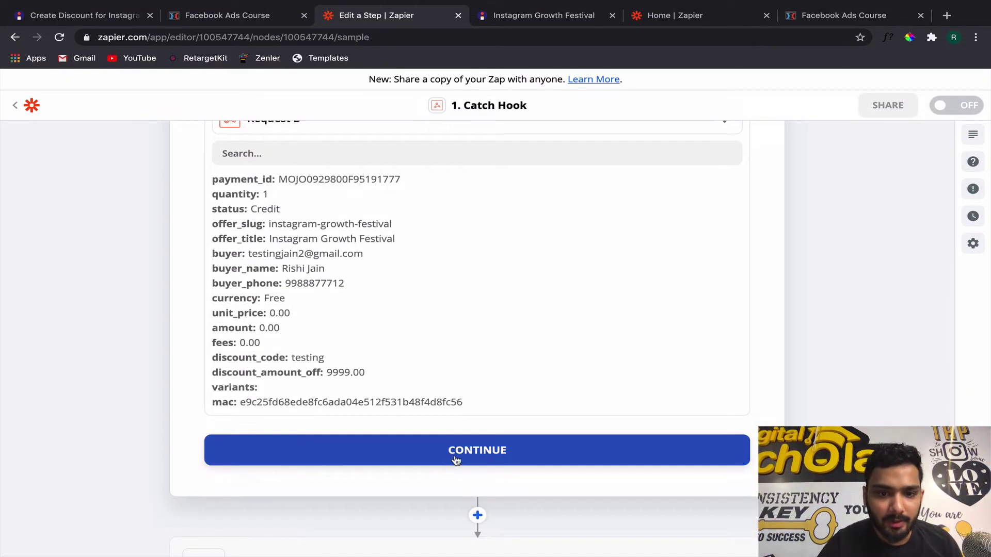
Finish the trigger and choose Google Sheets as step 2's app via a 'google' search
{"action": "left_click", "coordinate": [455, 464]}
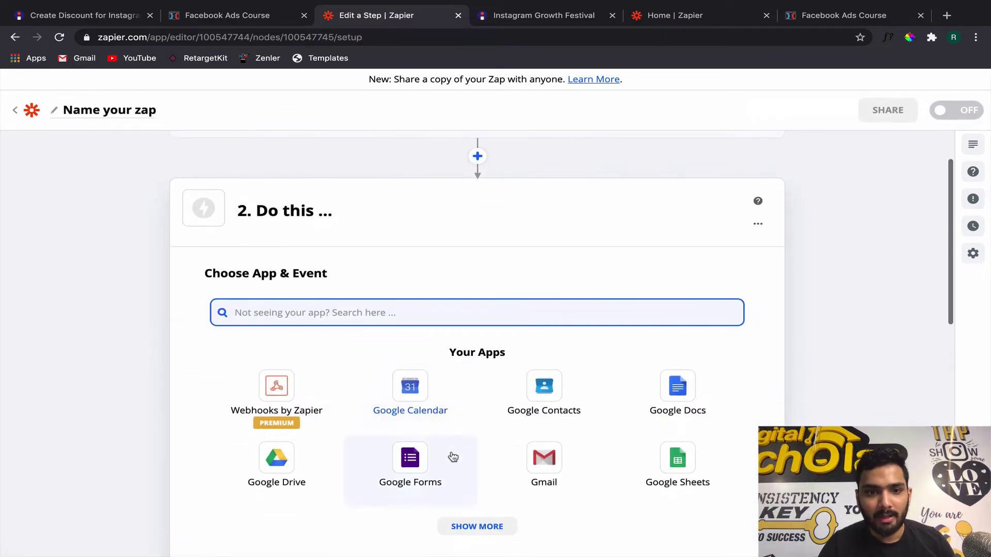
{"action": "scroll", "coordinate": [390, 337], "scroll_direction": "up", "scroll_amount": 2}
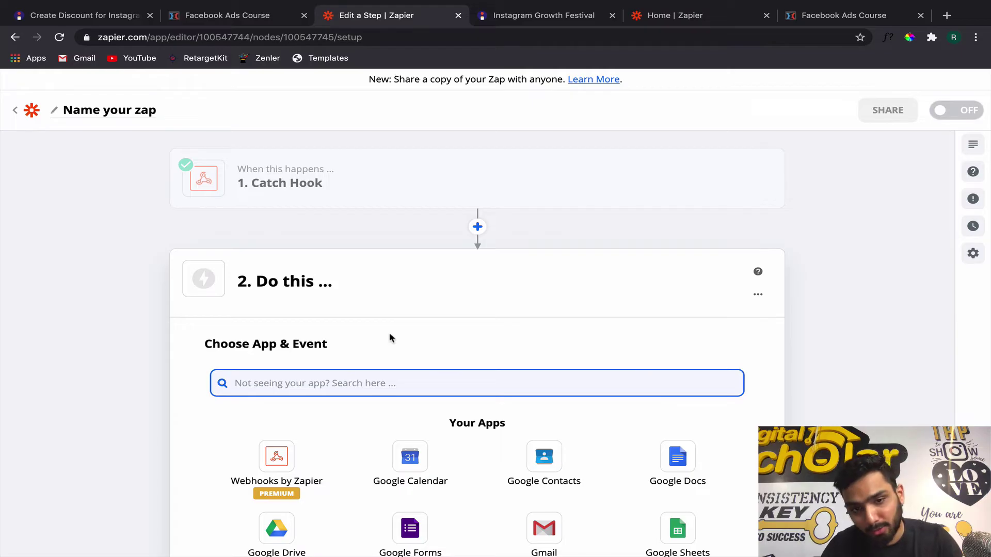
{"action": "type", "text": "google"}
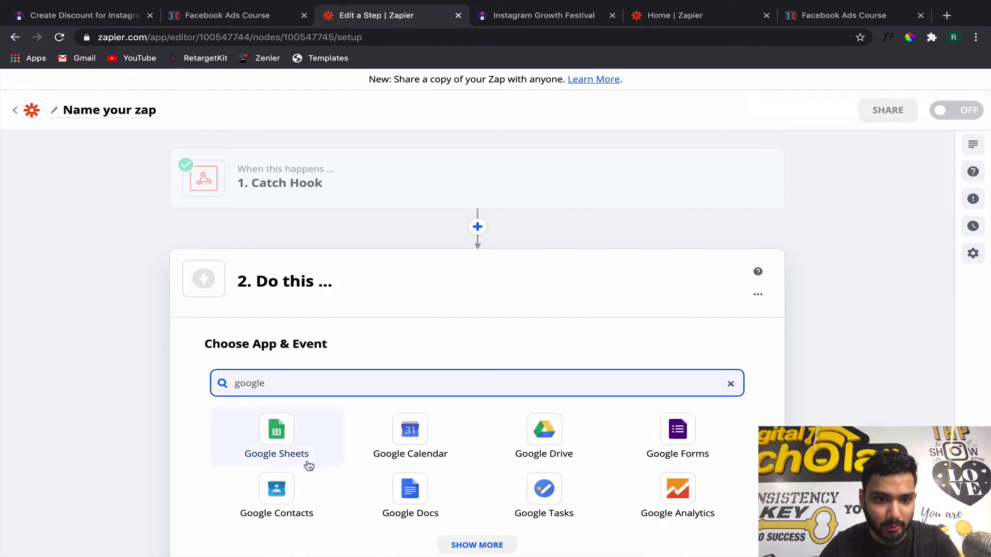
{"action": "left_click", "coordinate": [277, 442]}
{"action": "left_click", "coordinate": [278, 442]}
Pick the Create Spreadsheet Row event for Google Sheets and confirm the choice
{"action": "scroll", "coordinate": [320, 475], "scroll_direction": "down", "scroll_amount": 2}
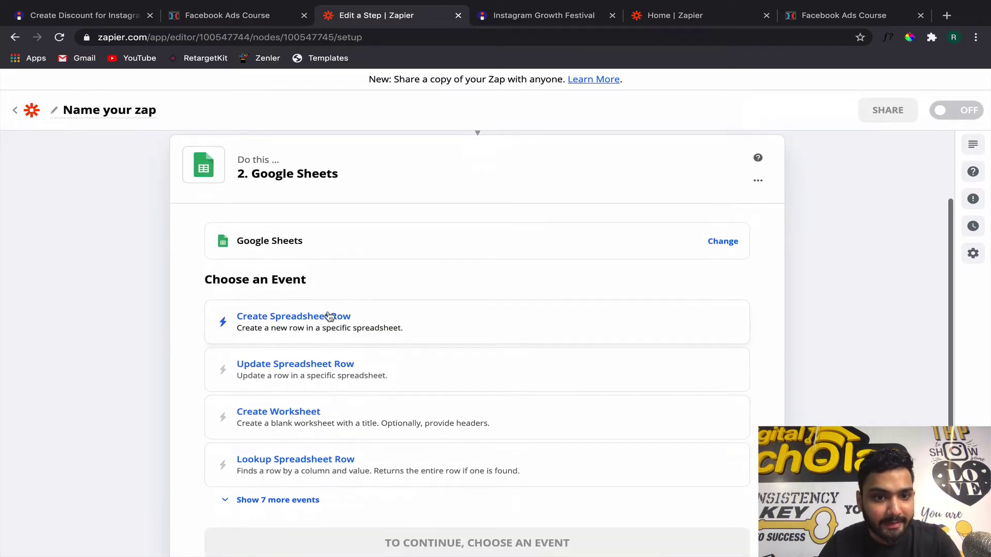
{"action": "left_click", "coordinate": [286, 500]}
{"action": "scroll", "coordinate": [320, 505], "scroll_direction": "down", "scroll_amount": 5}
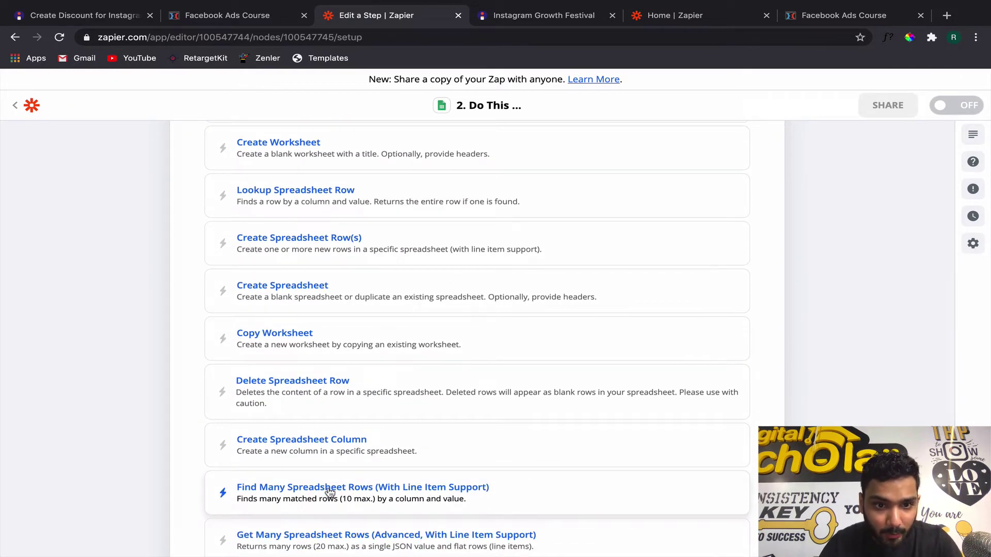
{"action": "scroll", "coordinate": [330, 493], "scroll_direction": "up", "scroll_amount": 1}
{"action": "scroll", "coordinate": [330, 493], "scroll_direction": "down", "scroll_amount": 3}
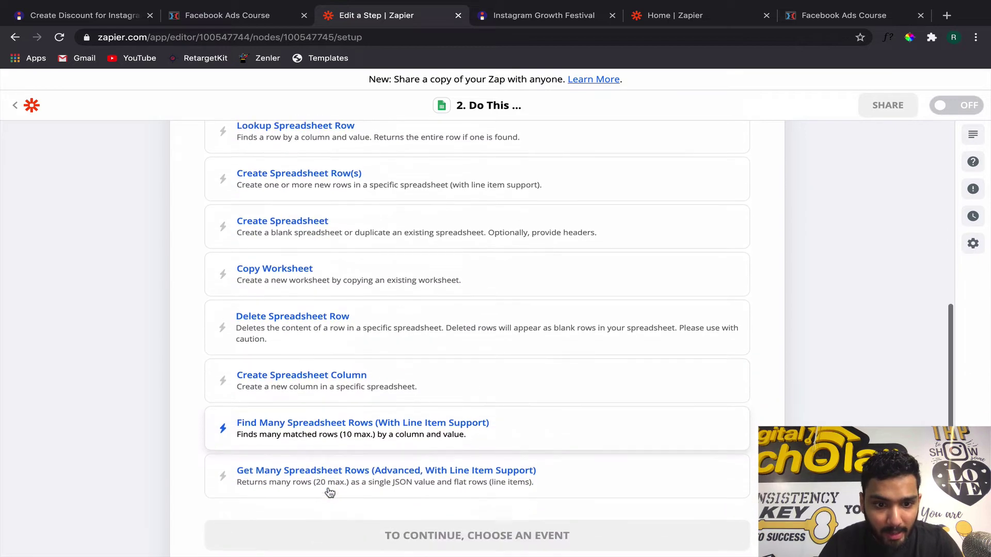
{"action": "scroll", "coordinate": [330, 492], "scroll_direction": "up", "scroll_amount": 3}
{"action": "scroll", "coordinate": [330, 493], "scroll_direction": "up", "scroll_amount": 1}
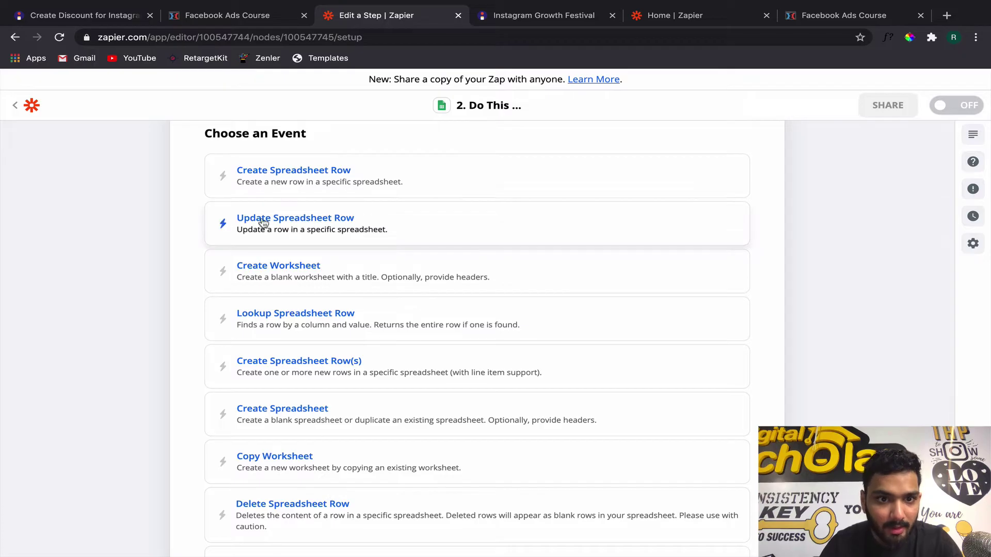
{"action": "left_click", "coordinate": [330, 183]}
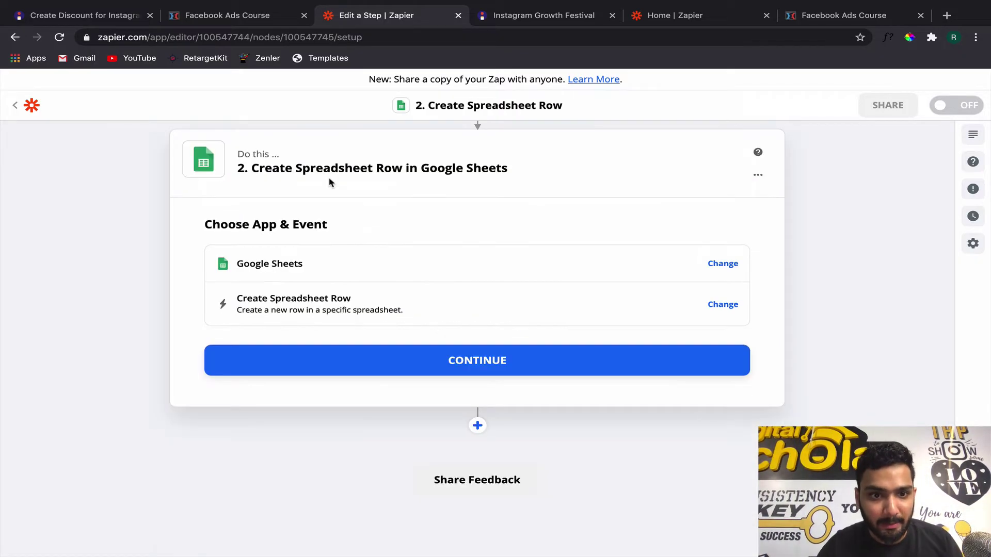
{"action": "left_click", "coordinate": [519, 362]}
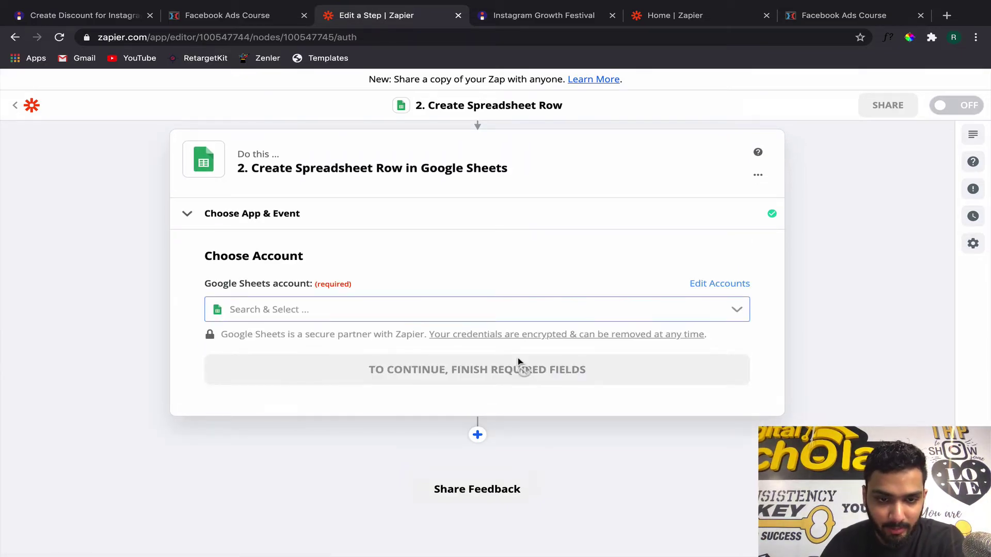
Use the first connected Google Sheets account, targeting My Google Drive, Untitled spreadsheet, Sheet1
{"action": "left_click", "coordinate": [462, 305]}
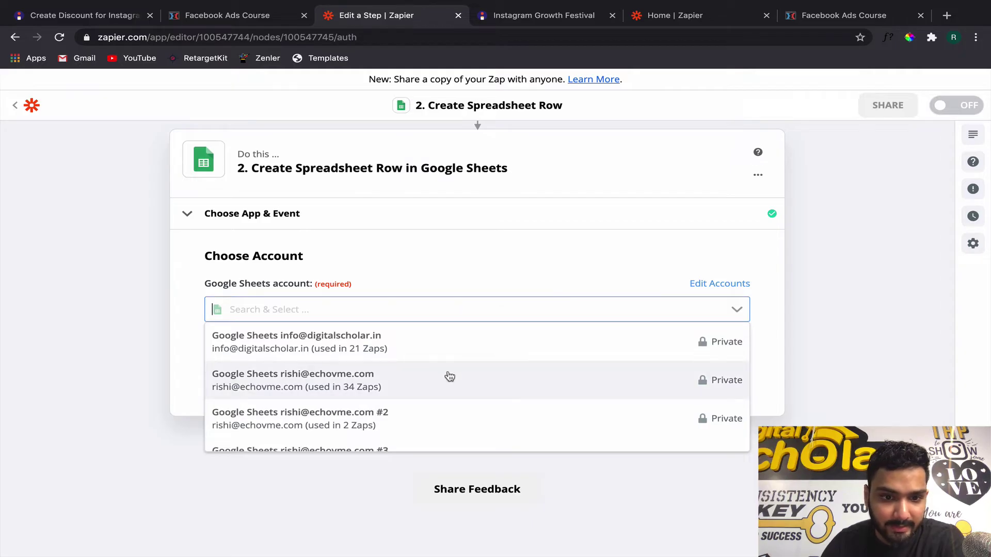
{"action": "left_click", "coordinate": [456, 351]}
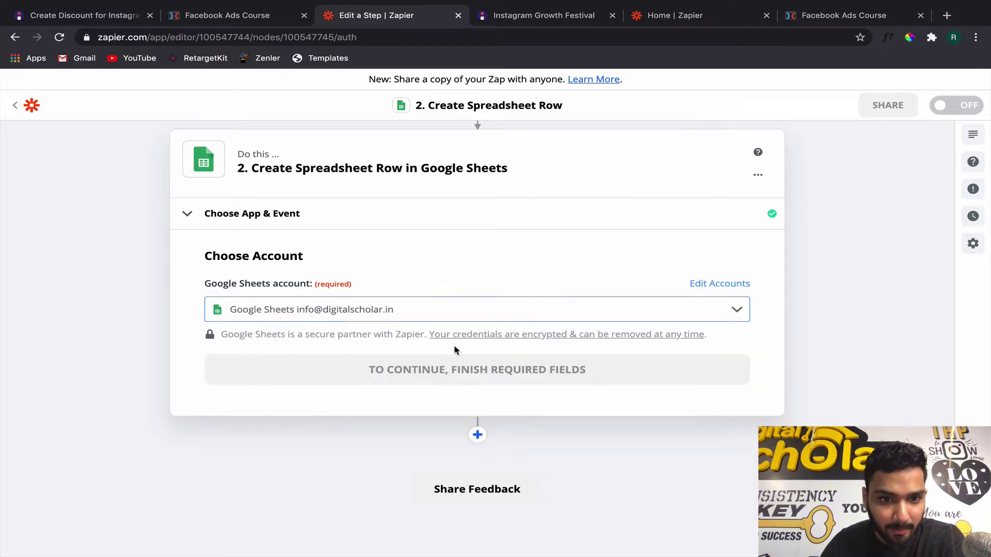
{"action": "left_click", "coordinate": [452, 371]}
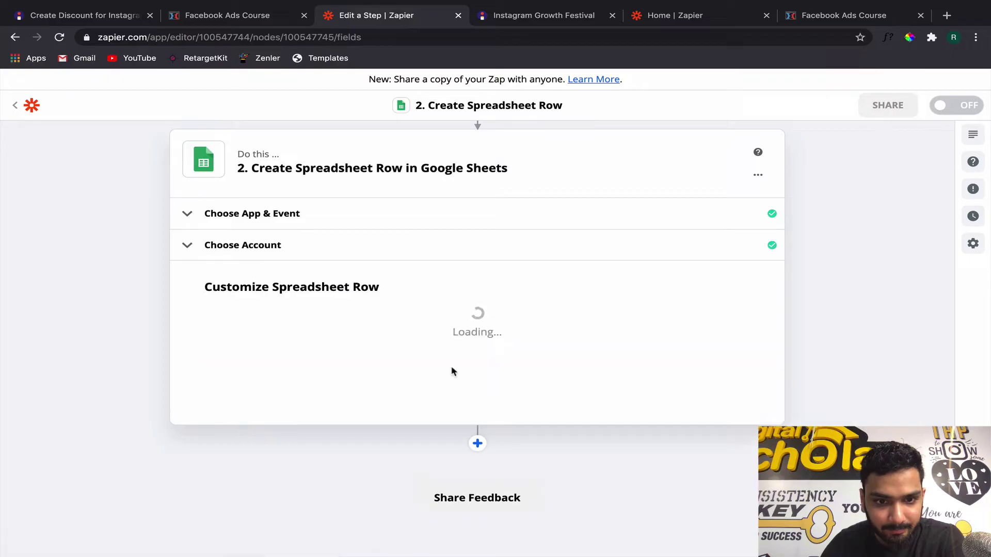
{"action": "left_click", "coordinate": [442, 321]}
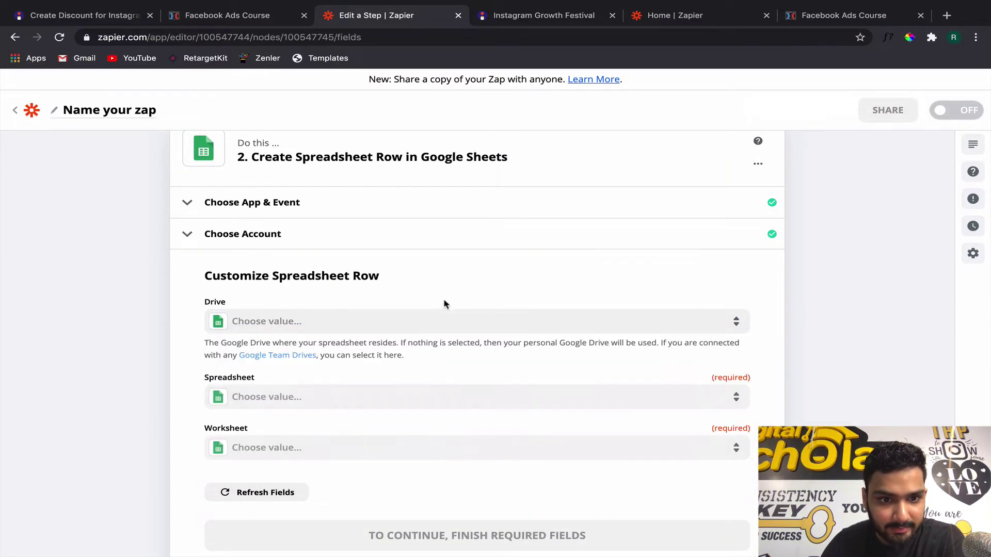
{"action": "left_click", "coordinate": [400, 425]}
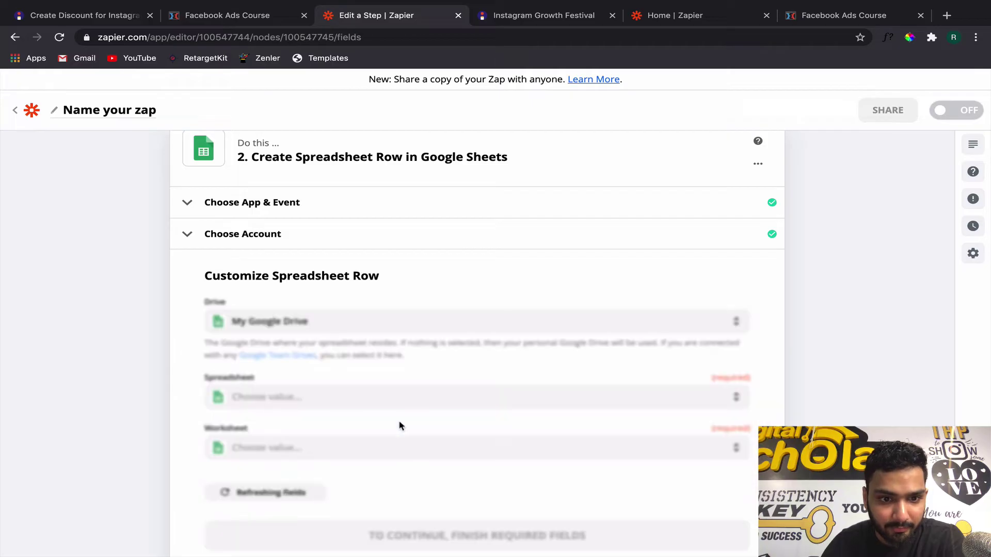
{"action": "scroll", "coordinate": [391, 403], "scroll_direction": "down", "scroll_amount": 1}
{"action": "left_click", "coordinate": [392, 384]}
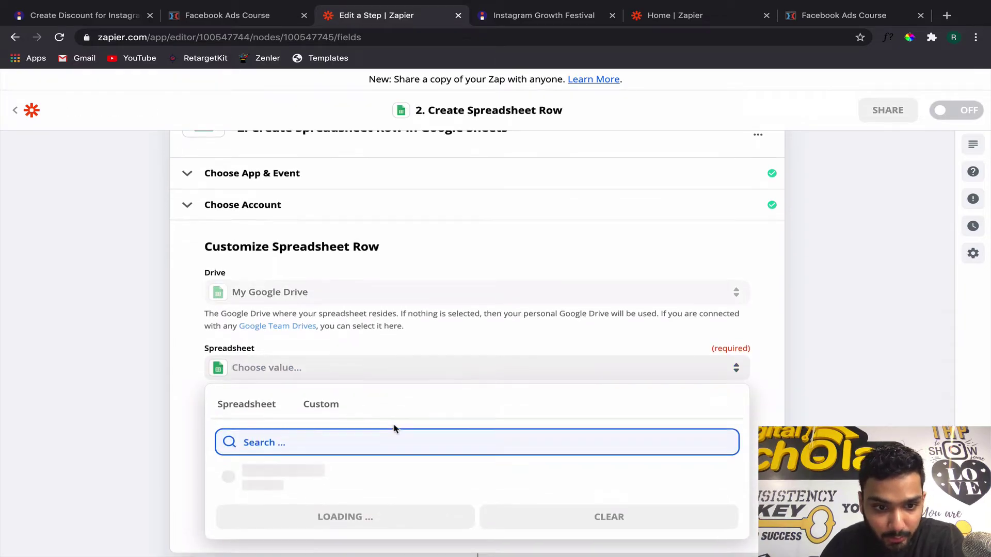
{"action": "scroll", "coordinate": [394, 427], "scroll_direction": "down", "scroll_amount": 1}
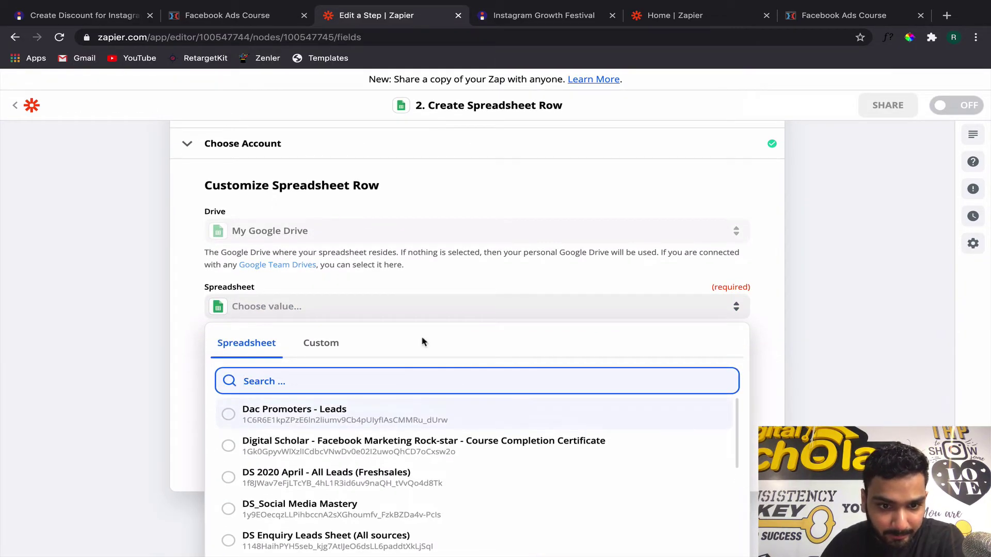
{"action": "scroll", "coordinate": [422, 342], "scroll_direction": "down", "scroll_amount": 1}
{"action": "scroll", "coordinate": [421, 458], "scroll_direction": "down", "scroll_amount": 1}
{"action": "scroll", "coordinate": [421, 457], "scroll_direction": "up", "scroll_amount": 1}
{"action": "left_click", "coordinate": [399, 525]}
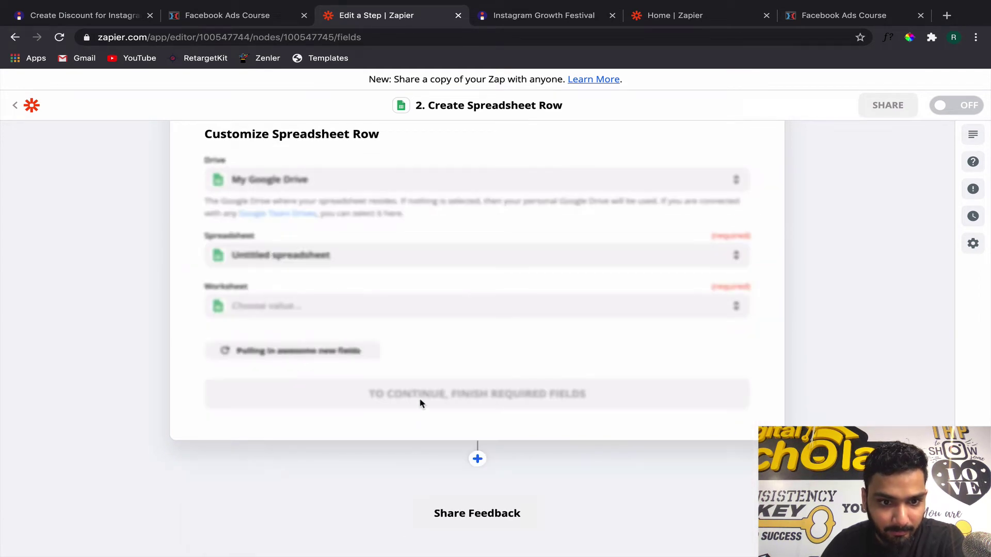
{"action": "left_click", "coordinate": [401, 307]}
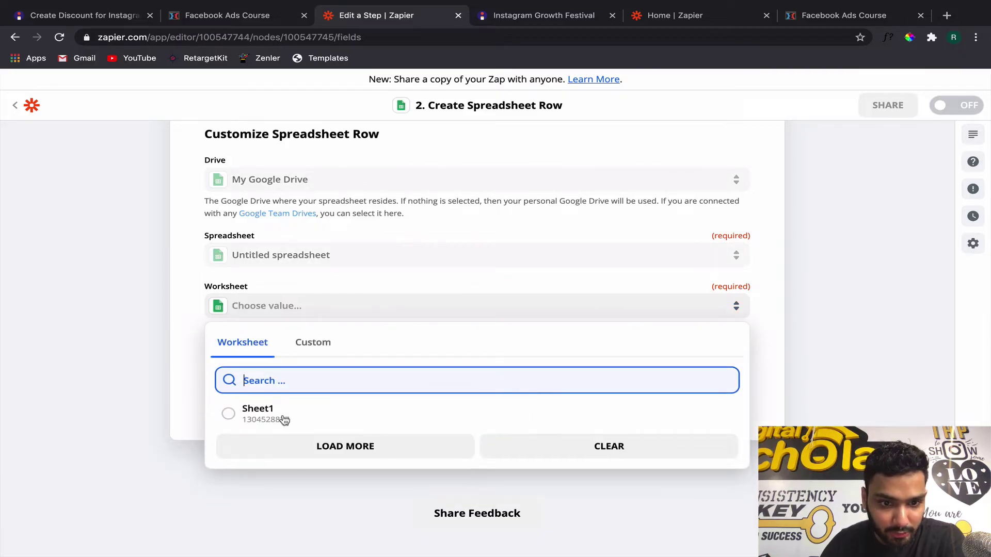
{"action": "left_click", "coordinate": [283, 418]}
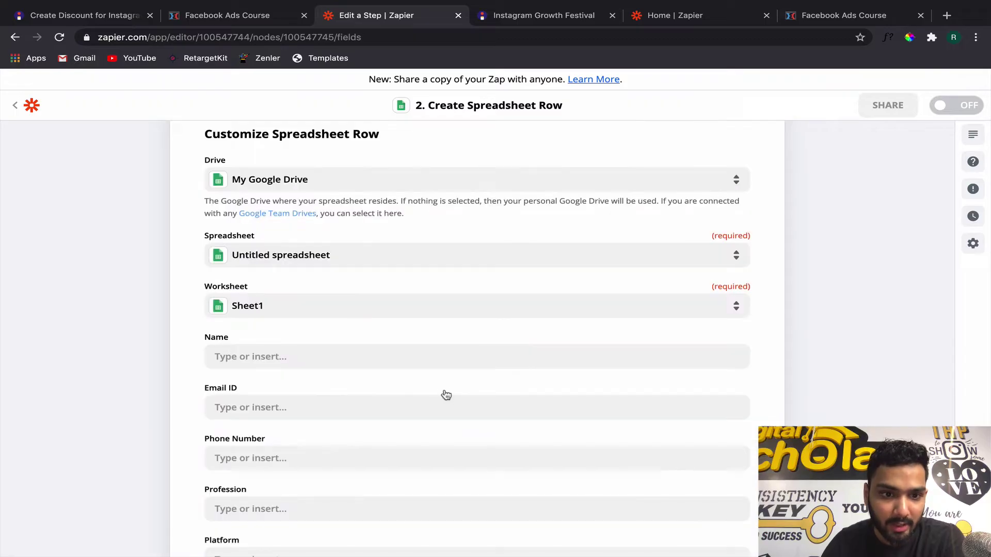
Map the Catch Hook buyer name into Name and buyer email into Email ID
{"action": "scroll", "coordinate": [444, 392], "scroll_direction": "down", "scroll_amount": 1}
{"action": "left_click", "coordinate": [267, 326]}
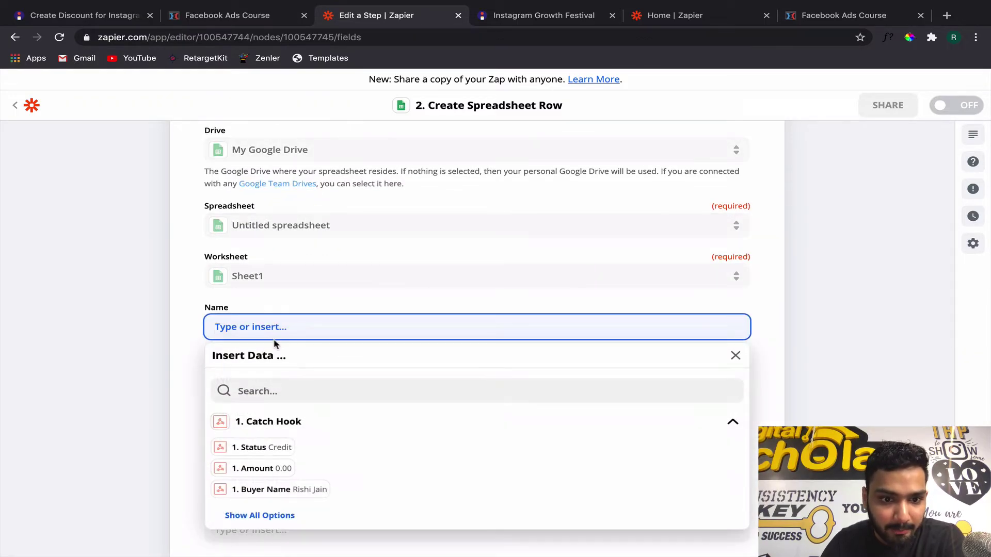
{"action": "scroll", "coordinate": [309, 473], "scroll_direction": "down", "scroll_amount": 1}
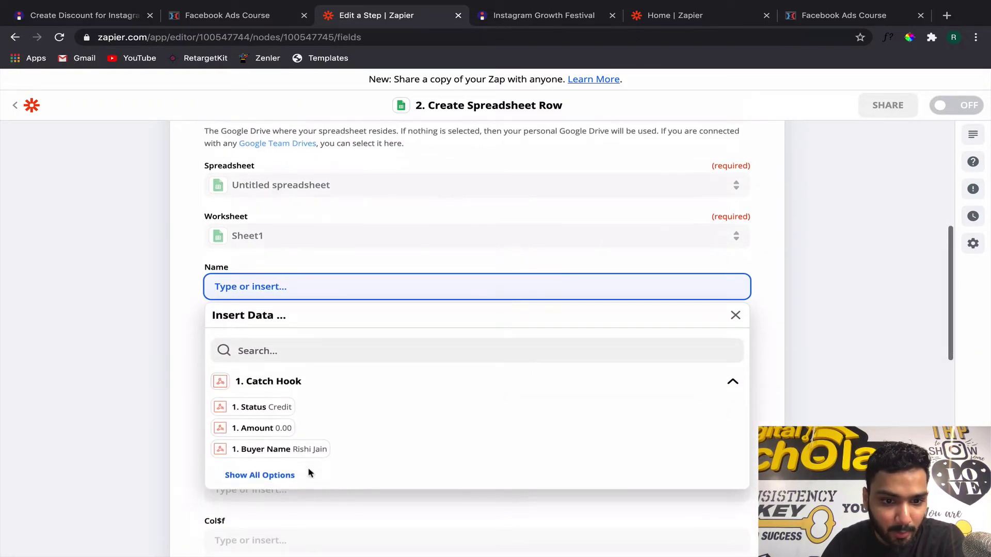
{"action": "left_click", "coordinate": [280, 449]}
{"action": "left_click", "coordinate": [171, 301]}
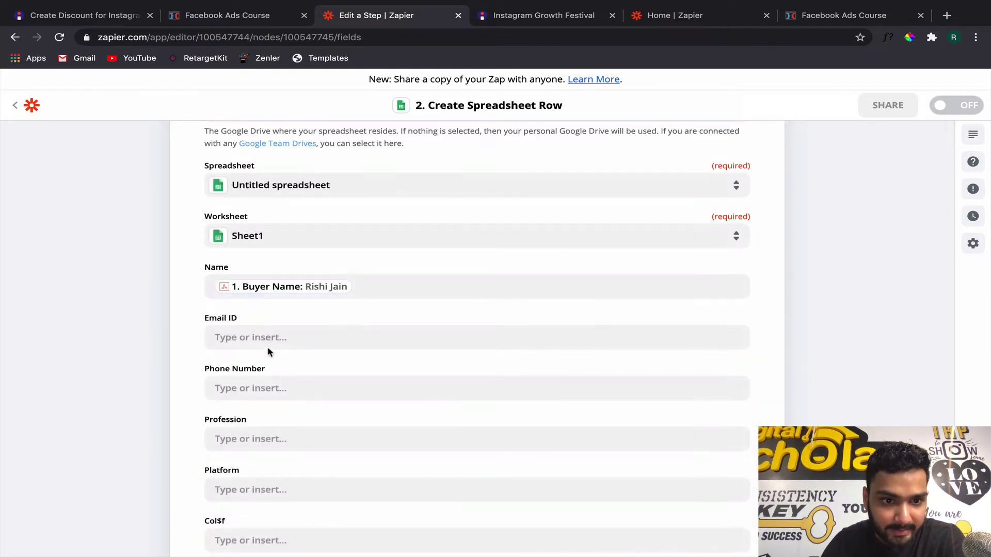
{"action": "left_click", "coordinate": [260, 337]}
{"action": "scroll", "coordinate": [272, 416], "scroll_direction": "down", "scroll_amount": 1}
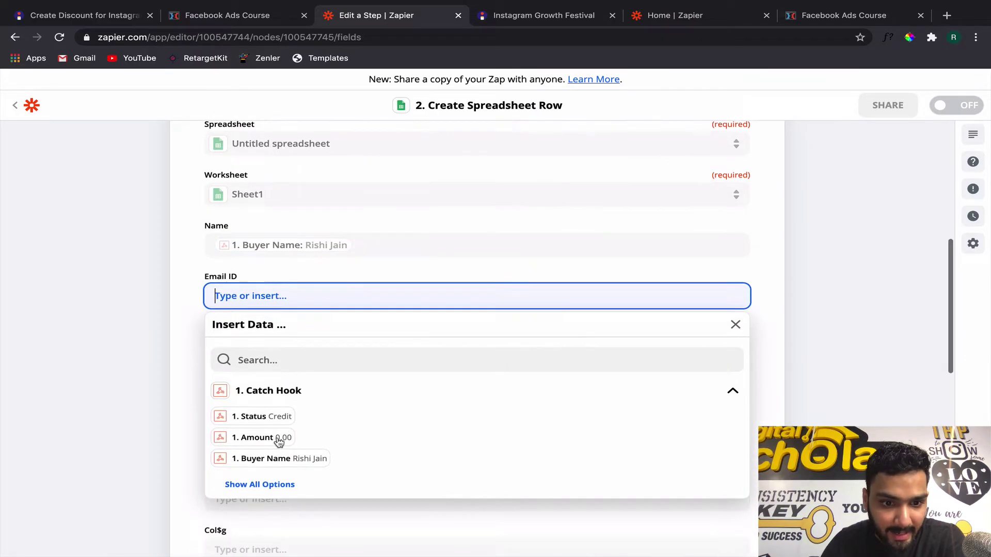
{"action": "left_click", "coordinate": [261, 484]}
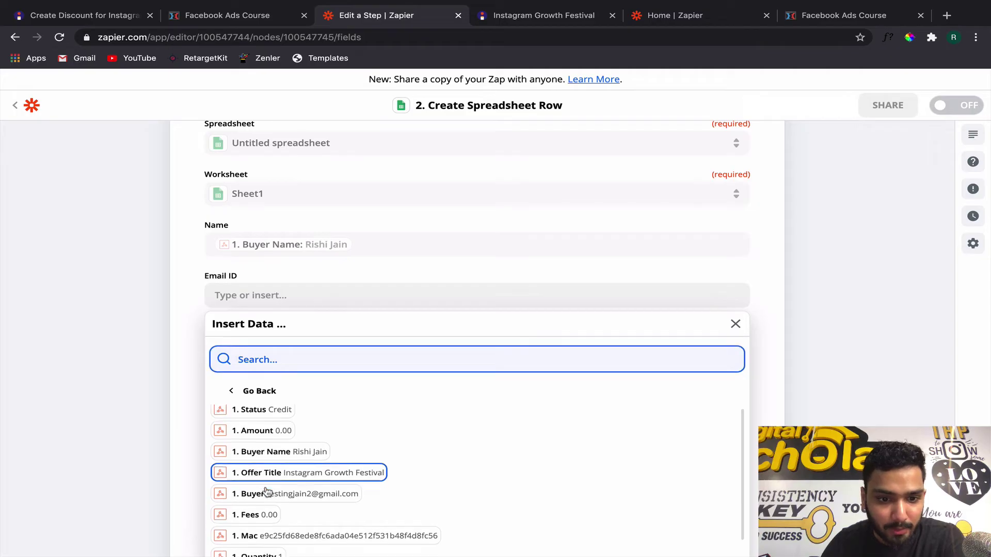
{"action": "scroll", "coordinate": [263, 480], "scroll_direction": "down", "scroll_amount": 1}
{"action": "left_click", "coordinate": [263, 465]}
{"action": "left_click", "coordinate": [189, 334]}
Map 1. Buyer Phone into Phone Number and review the remaining row fields
{"action": "scroll", "coordinate": [215, 336], "scroll_direction": "down", "scroll_amount": 2}
{"action": "left_click", "coordinate": [254, 253]}
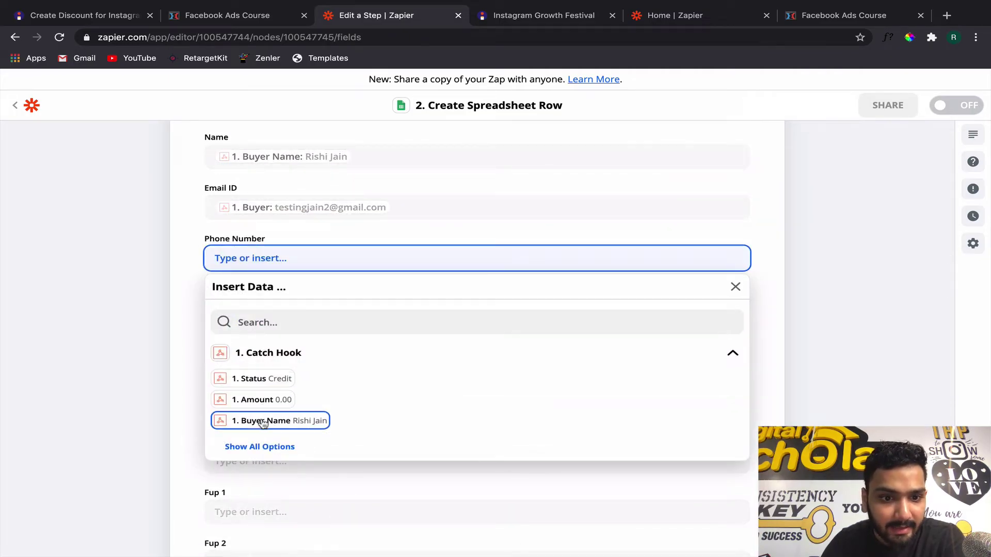
{"action": "left_click", "coordinate": [262, 446]}
{"action": "scroll", "coordinate": [270, 438], "scroll_direction": "down", "scroll_amount": 2}
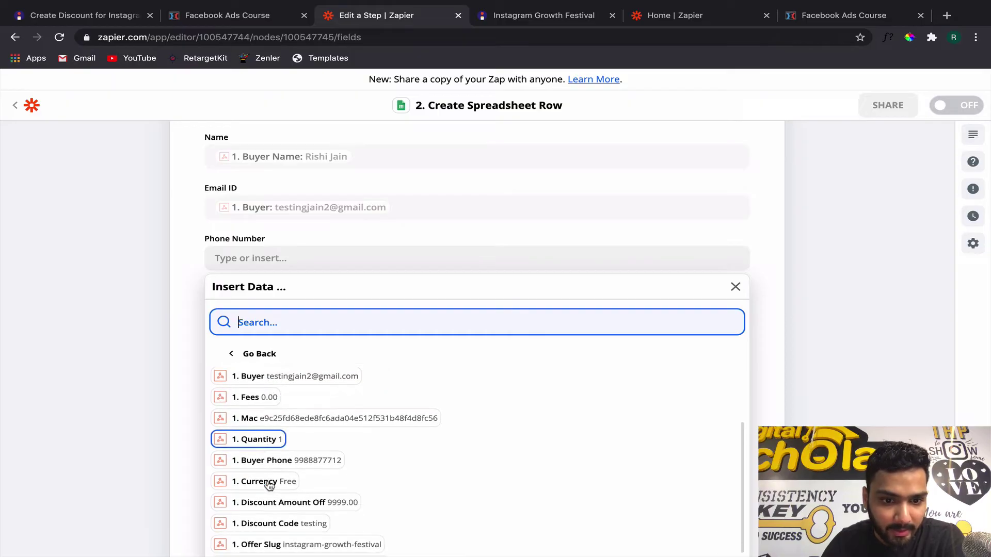
{"action": "left_click", "coordinate": [273, 465]}
{"action": "scroll", "coordinate": [269, 376], "scroll_direction": "down", "scroll_amount": 3}
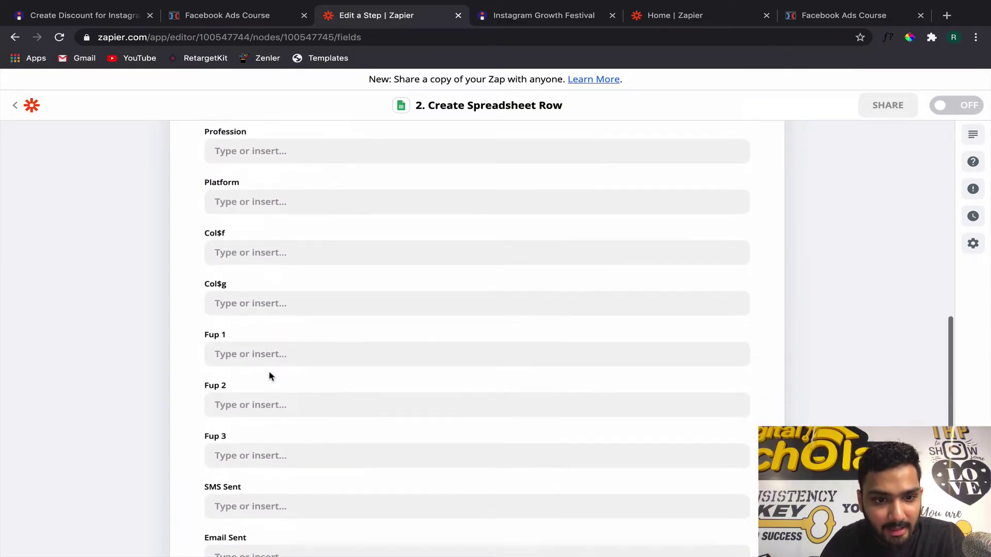
{"action": "scroll", "coordinate": [269, 376], "scroll_direction": "down", "scroll_amount": 5}
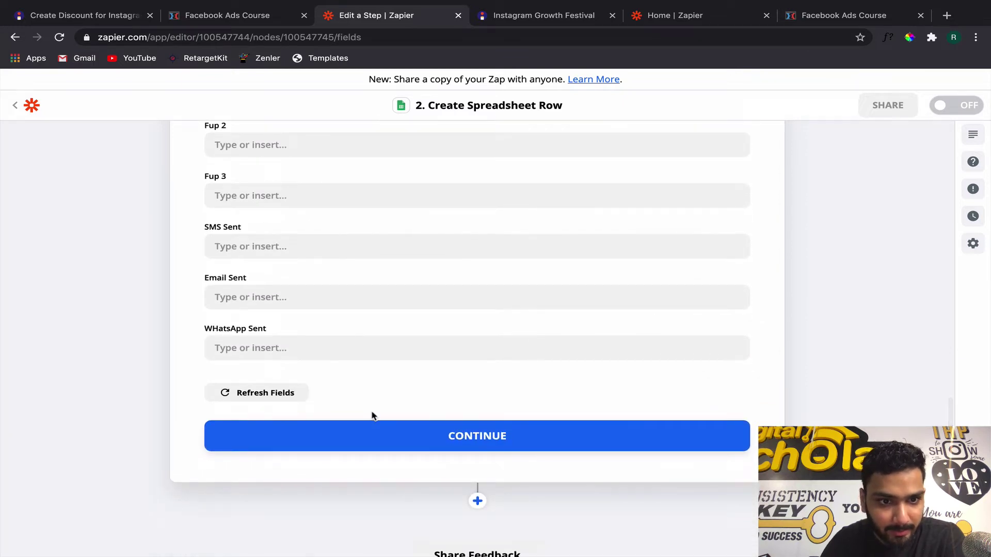
{"action": "scroll", "coordinate": [370, 408], "scroll_direction": "up", "scroll_amount": 3}
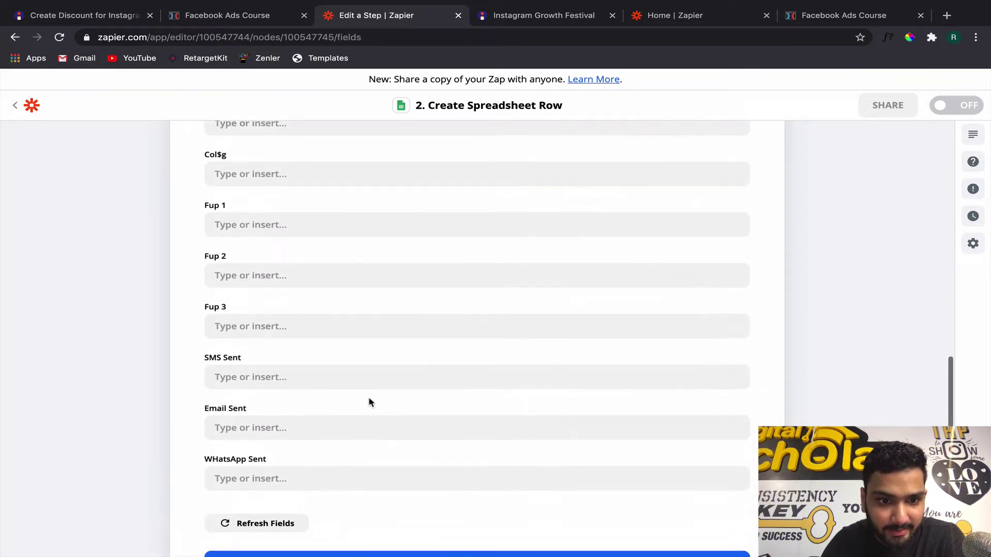
{"action": "scroll", "coordinate": [370, 401], "scroll_direction": "down", "scroll_amount": 1}
{"action": "scroll", "coordinate": [370, 401], "scroll_direction": "up", "scroll_amount": 5}
{"action": "scroll", "coordinate": [371, 400], "scroll_direction": "down", "scroll_amount": 1}
{"action": "scroll", "coordinate": [370, 400], "scroll_direction": "down", "scroll_amount": 7}
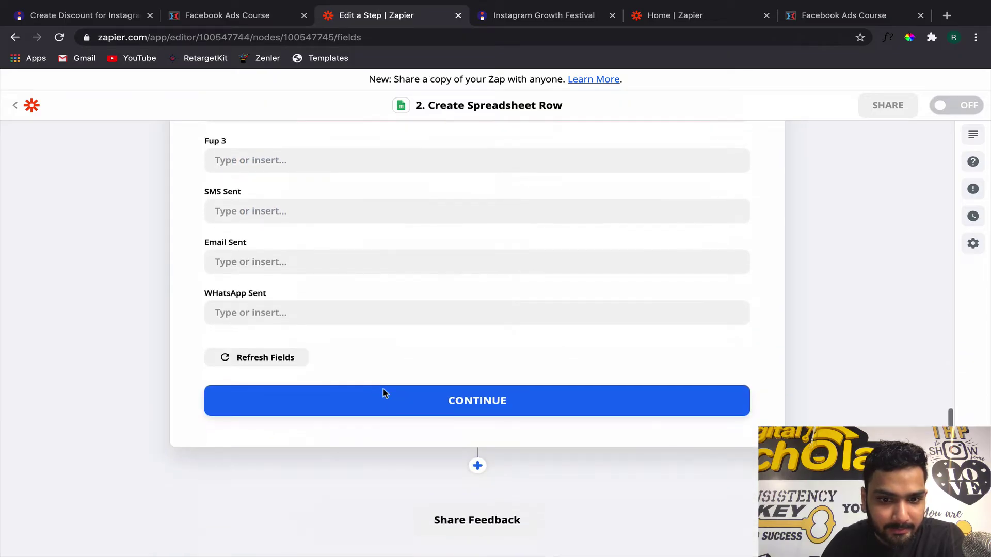
Save the spreadsheet row mapping and send a test row, confirming row 603 reached Google Sheets
{"action": "left_click", "coordinate": [392, 398]}
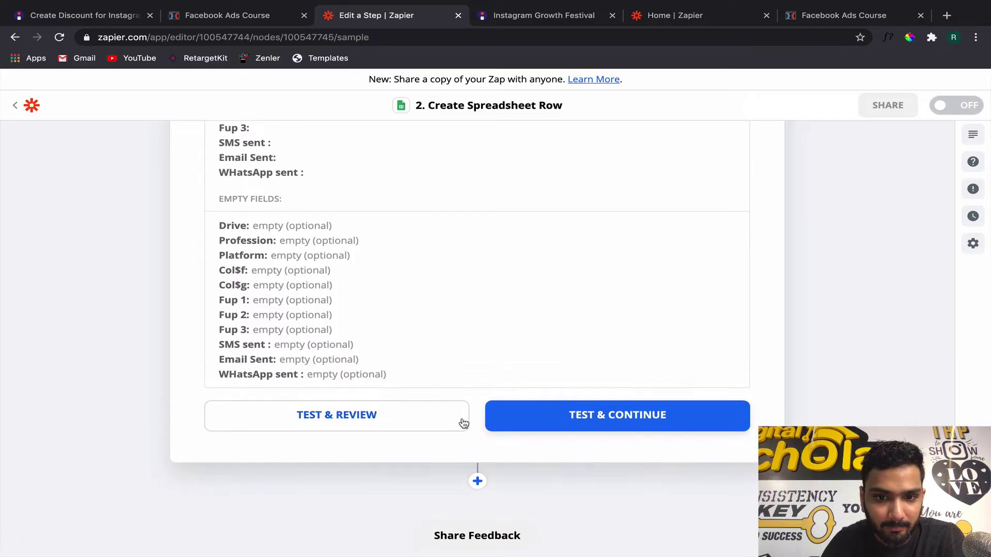
{"action": "left_click", "coordinate": [566, 422]}
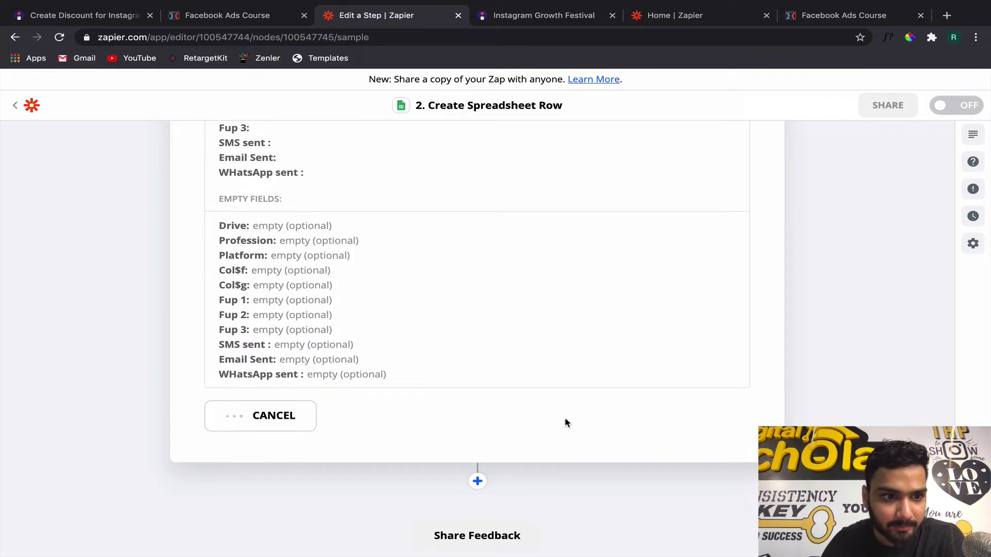
{"action": "scroll", "coordinate": [537, 404], "scroll_direction": "up", "scroll_amount": 3}
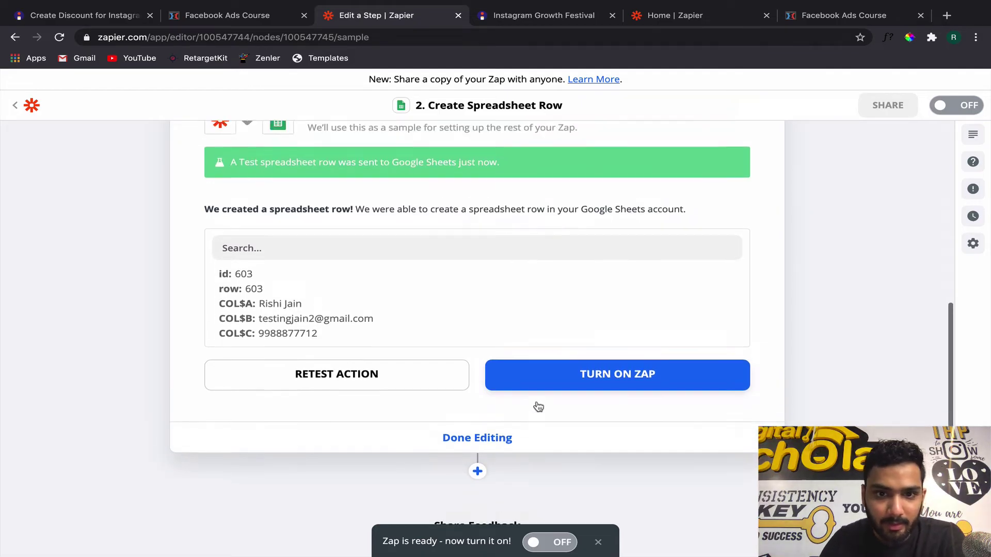
{"action": "scroll", "coordinate": [361, 281], "scroll_direction": "up", "scroll_amount": 6}
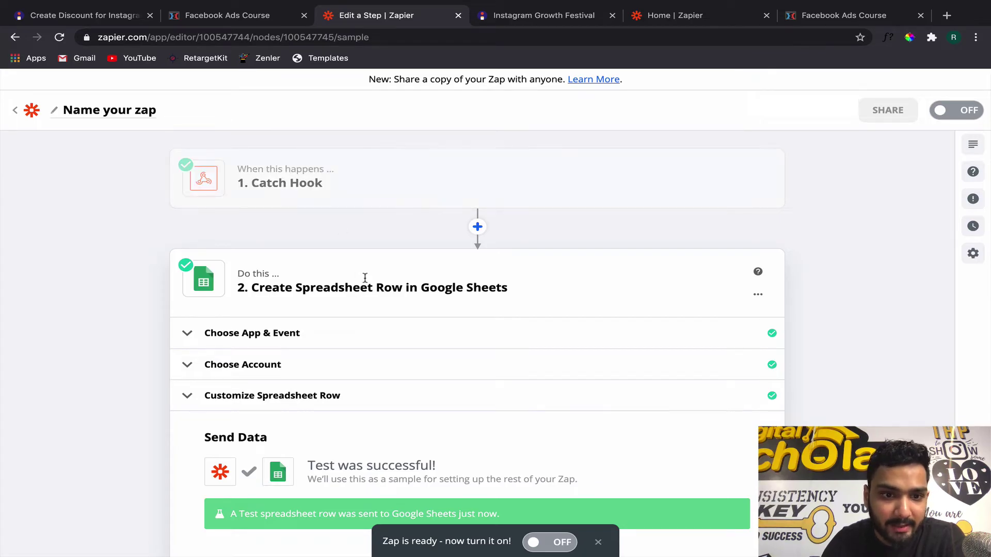
{"action": "scroll", "coordinate": [356, 287], "scroll_direction": "down", "scroll_amount": 3}
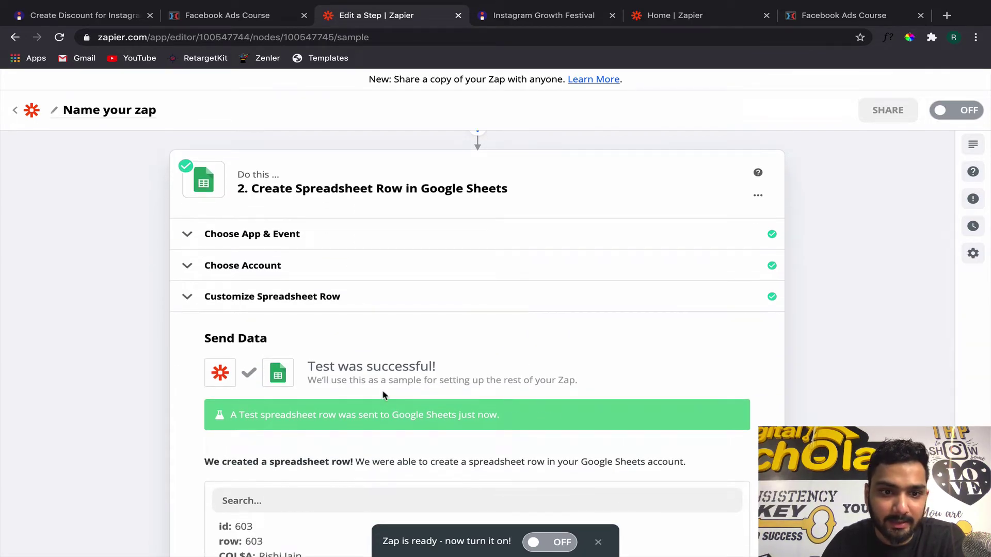
{"action": "scroll", "coordinate": [383, 395], "scroll_direction": "down", "scroll_amount": 2}
{"action": "scroll", "coordinate": [382, 361], "scroll_direction": "up", "scroll_amount": 5}
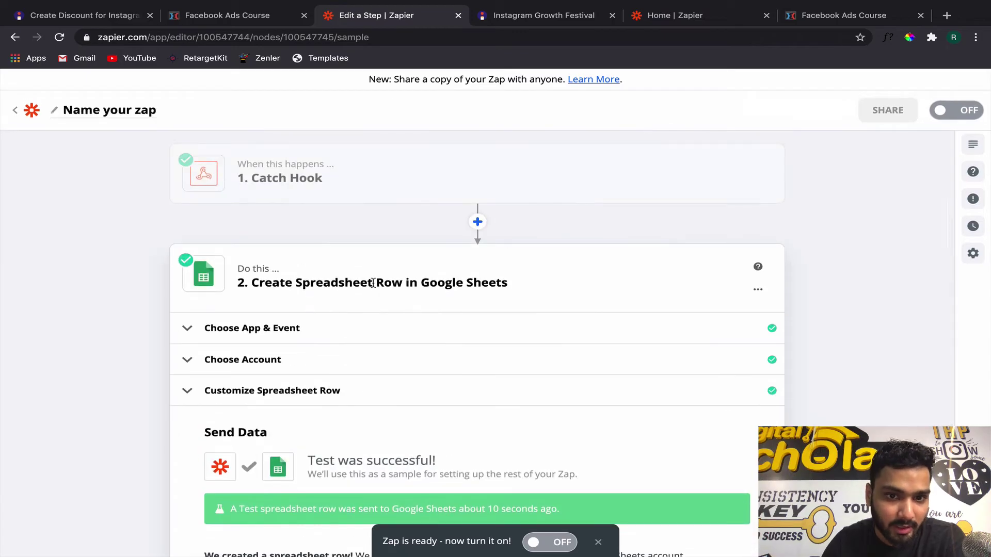
{"action": "scroll", "coordinate": [374, 287], "scroll_direction": "down", "scroll_amount": 5}
{"action": "scroll", "coordinate": [373, 287], "scroll_direction": "down", "scroll_amount": 3}
Add a third step after step 2 and choose Teachable as its app via a 'teacha' search
{"action": "left_click", "coordinate": [480, 393]}
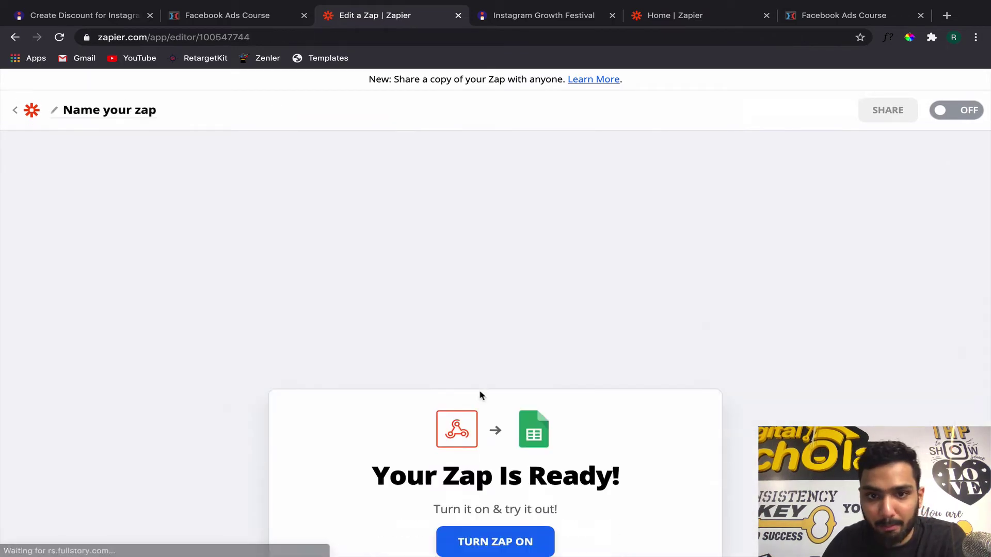
{"action": "left_click", "coordinate": [495, 376]}
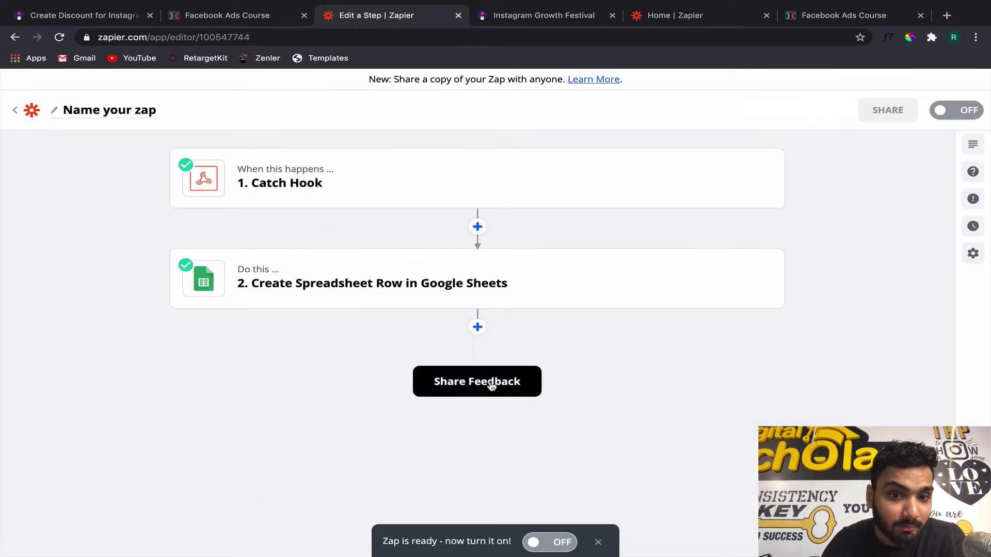
{"action": "left_click", "coordinate": [477, 328]}
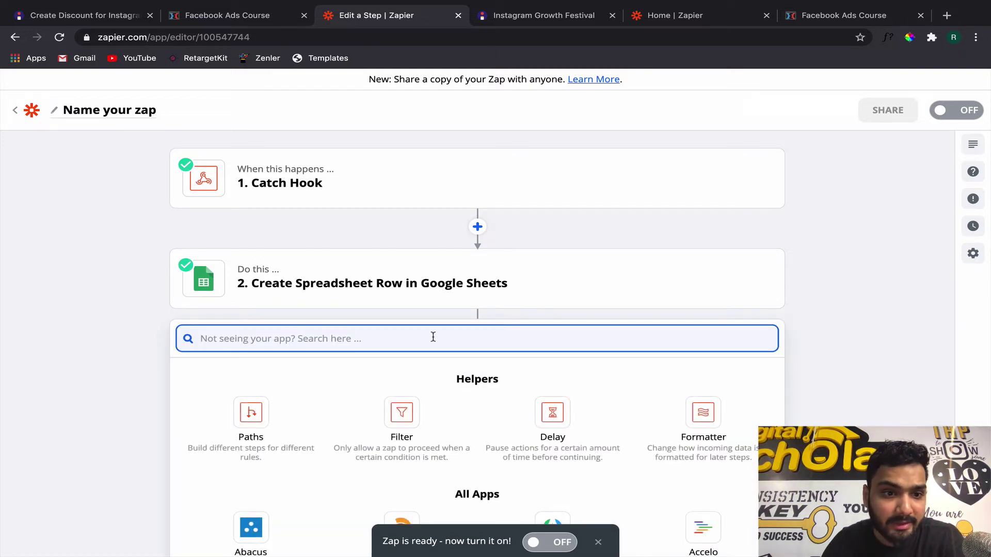
{"action": "type", "text": "teacha"}
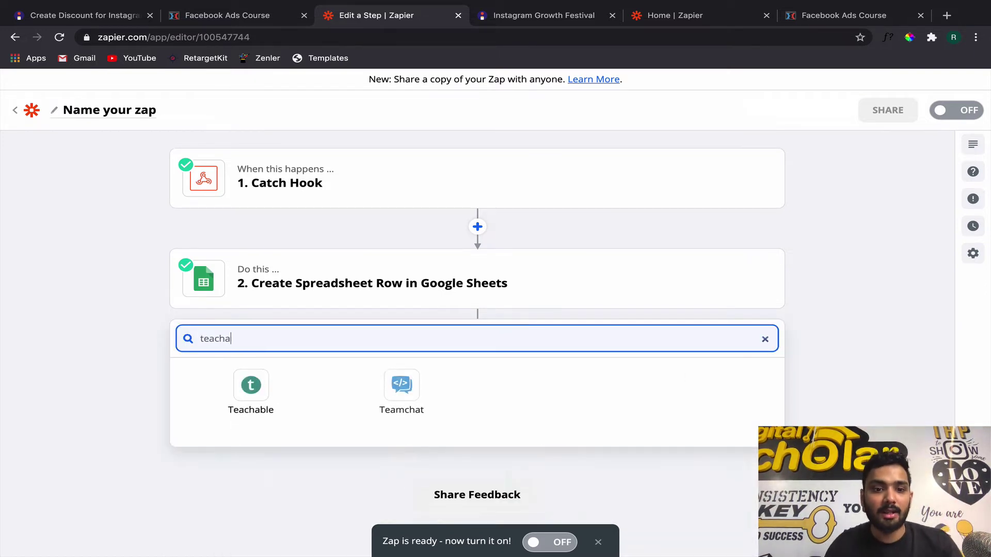
{"action": "left_click", "coordinate": [251, 386]}
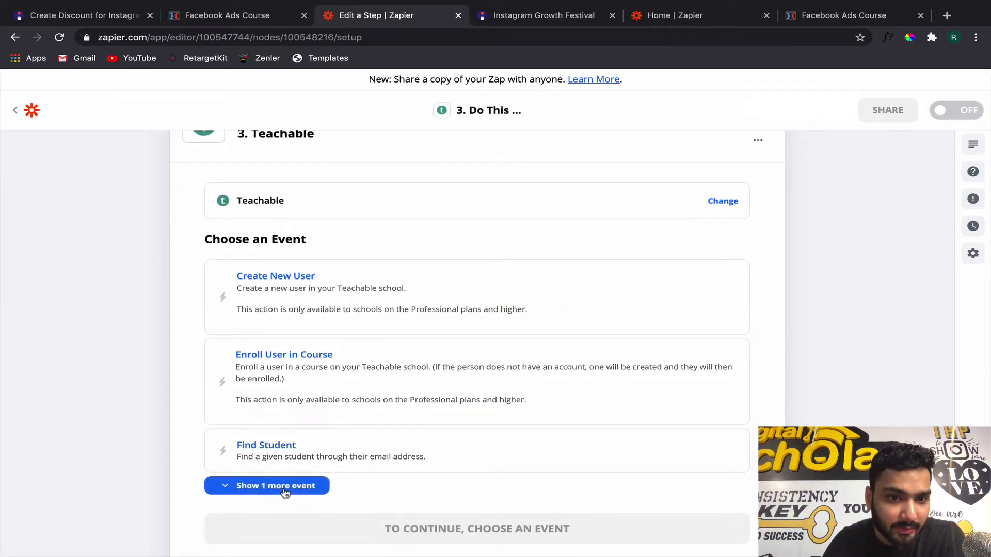
Show all four Teachable events, including Unenroll Student From Course, and open a new browser tab
{"action": "left_click", "coordinate": [283, 486]}
{"action": "scroll", "coordinate": [307, 303], "scroll_direction": "down", "scroll_amount": 2}
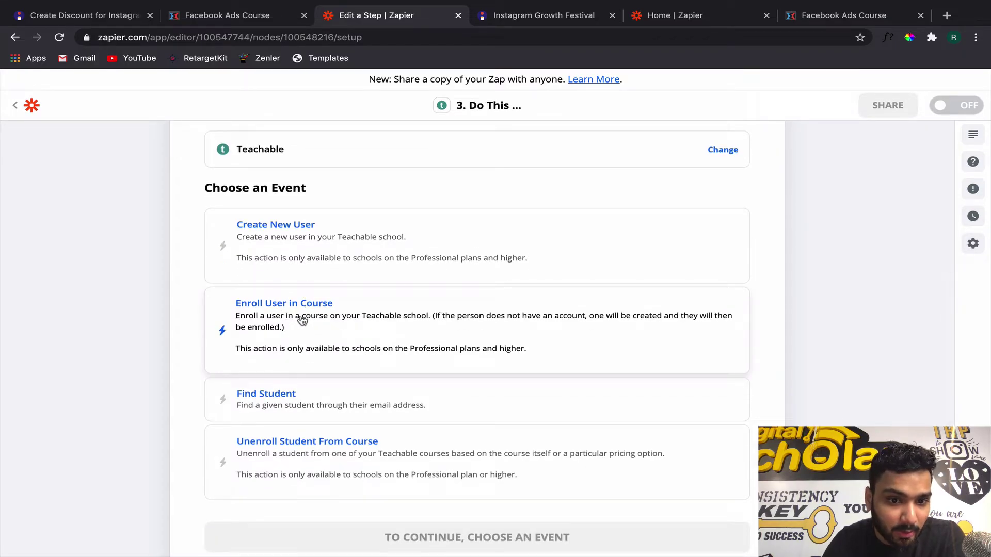
{"action": "scroll", "coordinate": [312, 401], "scroll_direction": "down", "scroll_amount": 1}
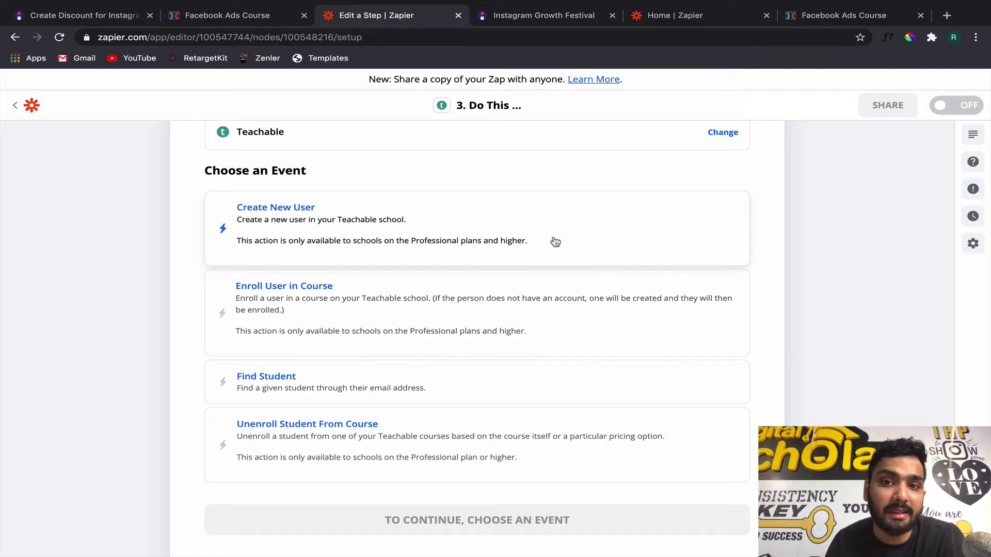
{"action": "left_click", "coordinate": [946, 16]}
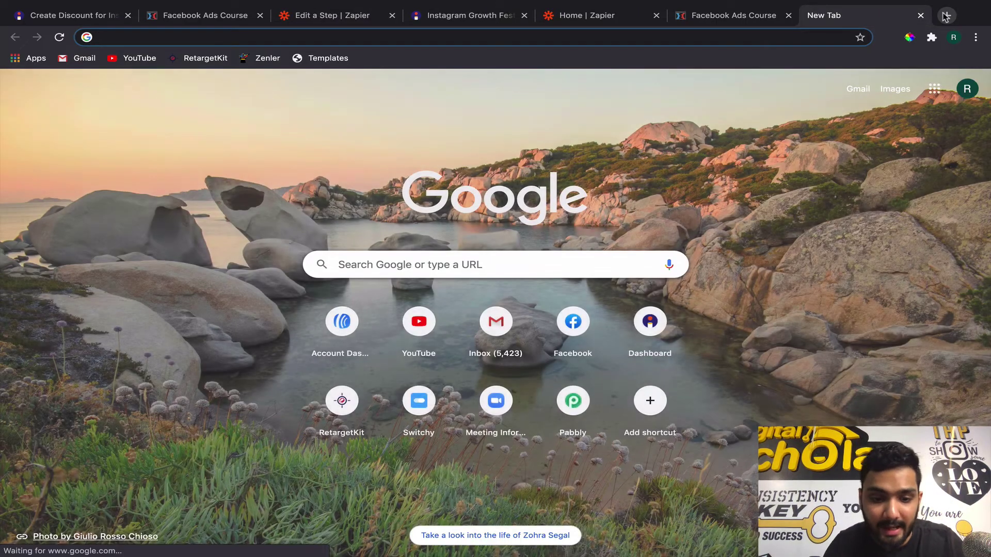
Search 'teachable pricing plans' and open the teachable.com/pricing page
{"action": "type", "text": "teachable p"}
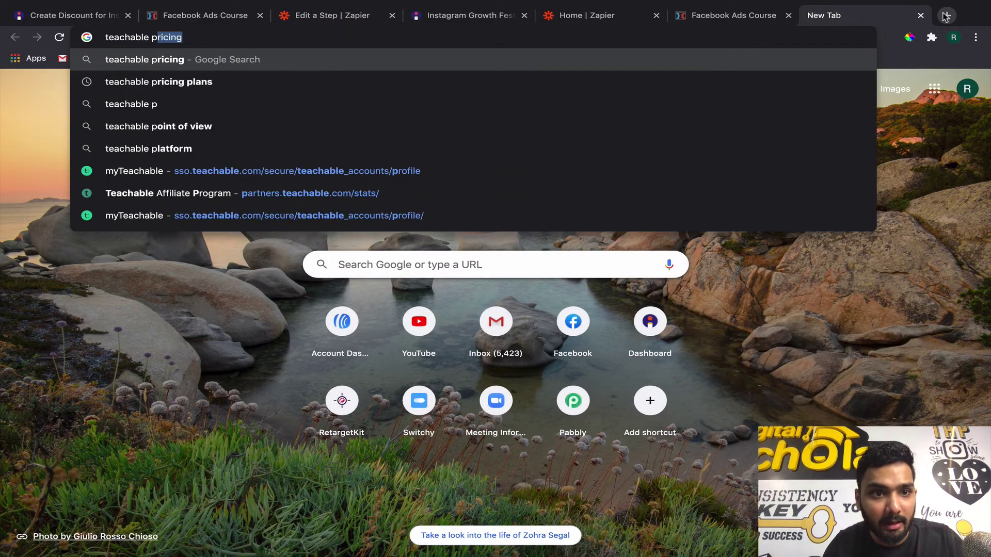
{"action": "type", "text": "ricing plans"}
{"action": "key", "text": "Return"}
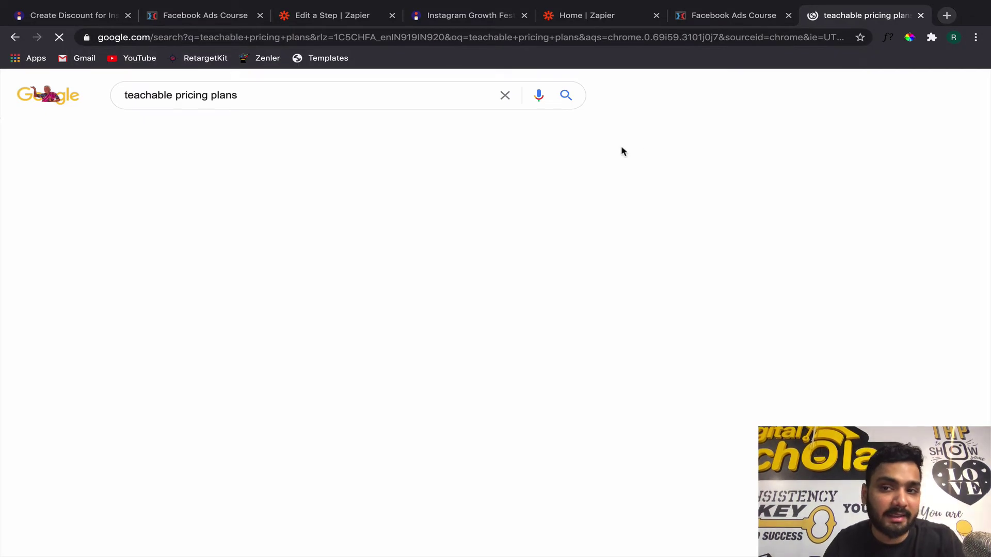
{"action": "left_click", "coordinate": [223, 196]}
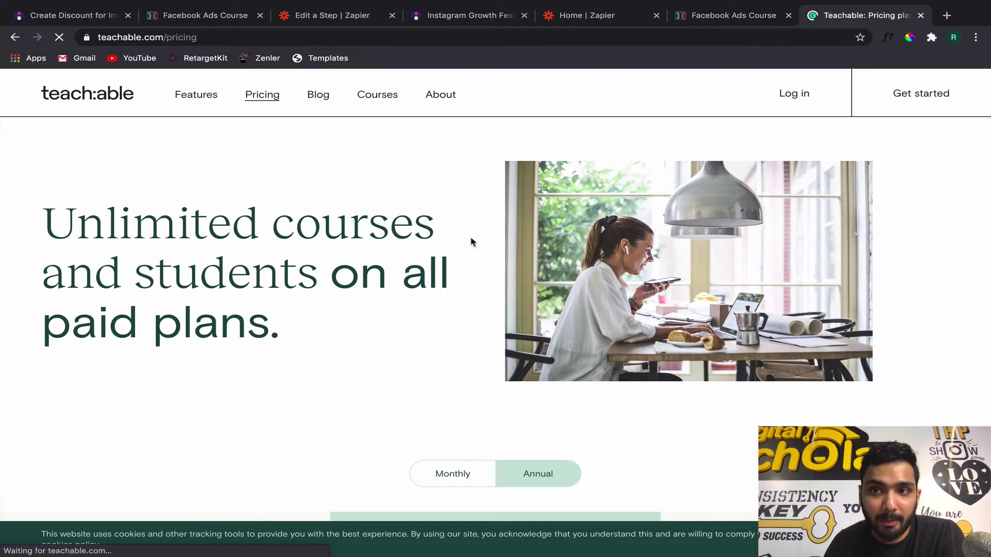
Switch Teachable pricing to Monthly ($39, $119, $299), then return to the Zapier dashboard
{"action": "scroll", "coordinate": [471, 242], "scroll_direction": "down", "scroll_amount": 7}
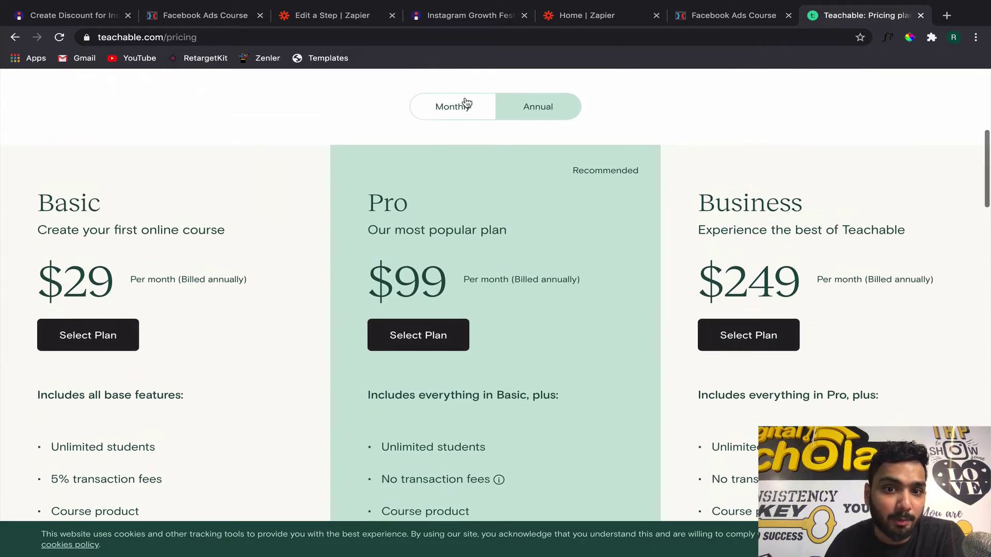
{"action": "left_click", "coordinate": [466, 103]}
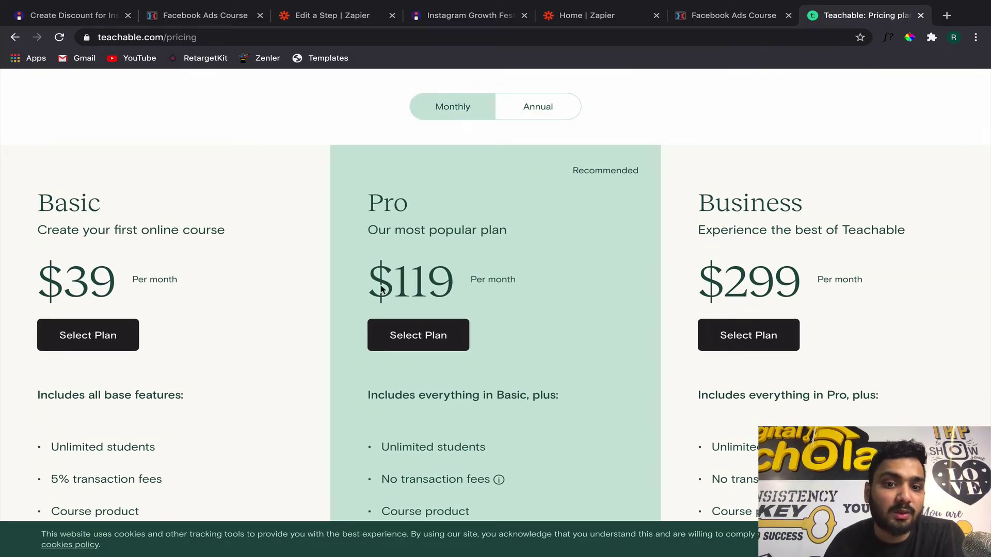
{"action": "left_click_drag", "start_coordinate": [518, 281], "coordinate": [455, 283]}
{"action": "left_click", "coordinate": [453, 280]}
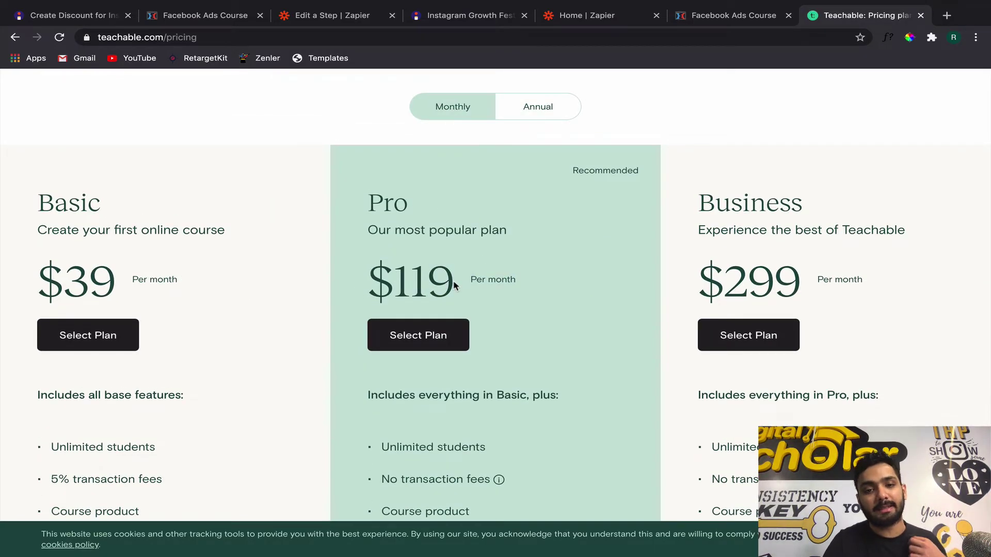
{"action": "scroll", "coordinate": [442, 360], "scroll_direction": "down", "scroll_amount": 3}
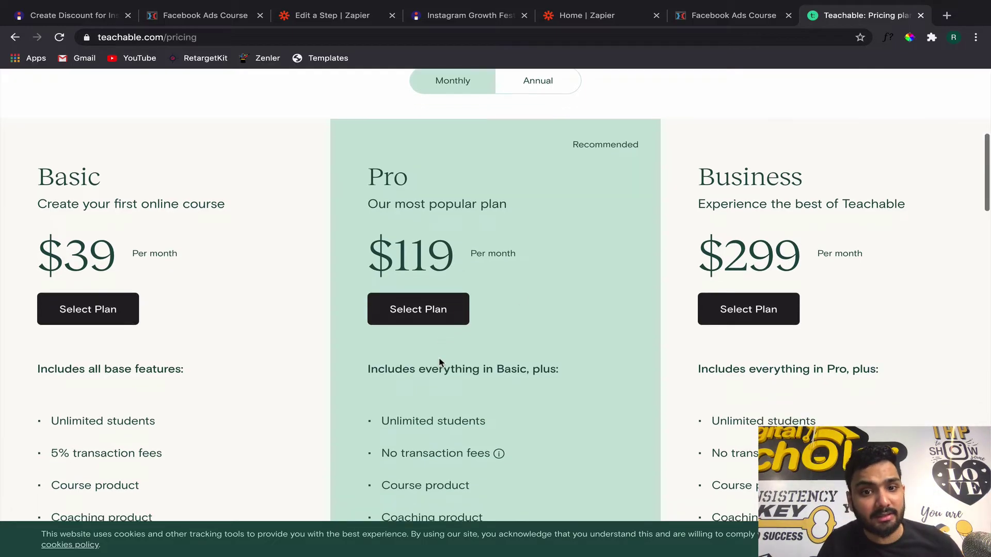
{"action": "left_click", "coordinate": [575, 21]}
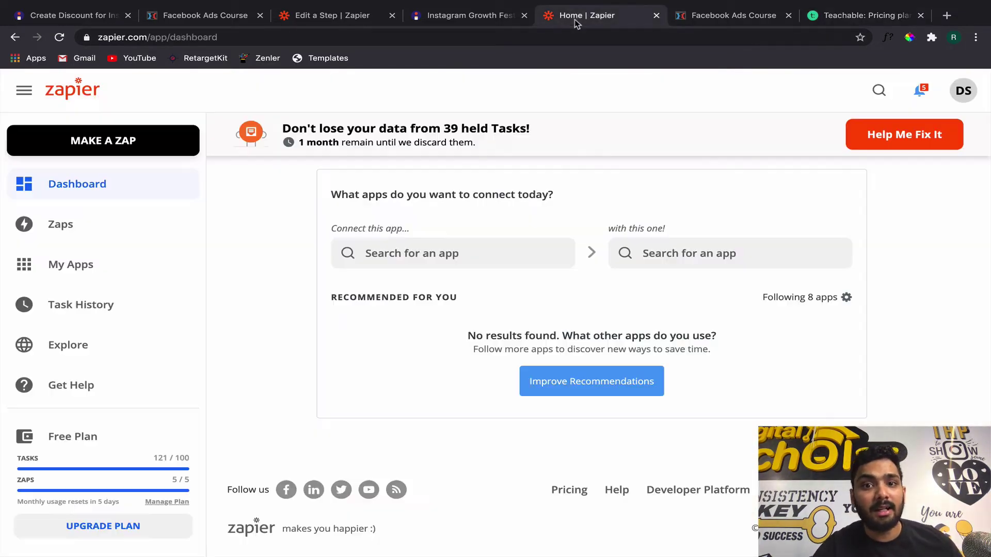
Back in the Teachable step, choose the Create New User event and confirm it
{"action": "left_click", "coordinate": [308, 16]}
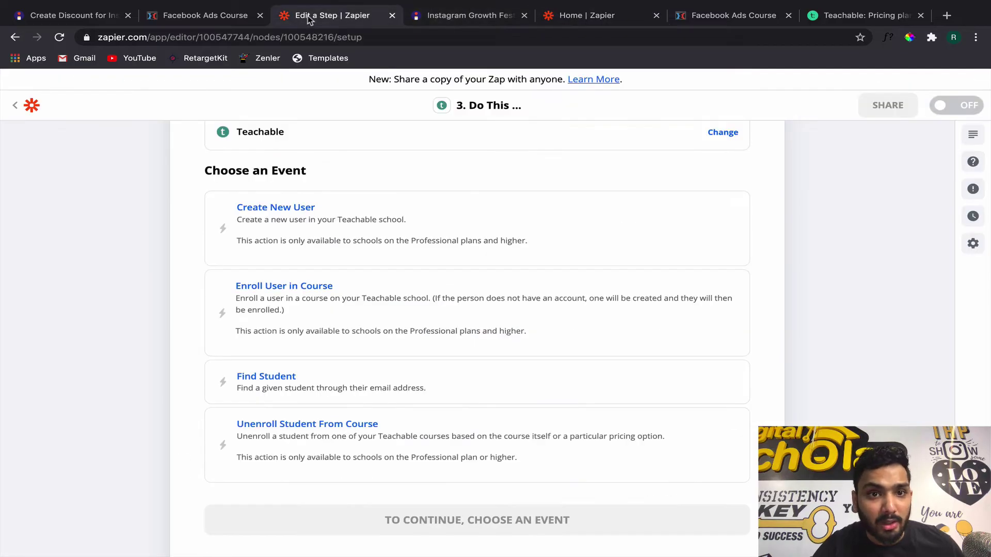
{"action": "left_click", "coordinate": [288, 215]}
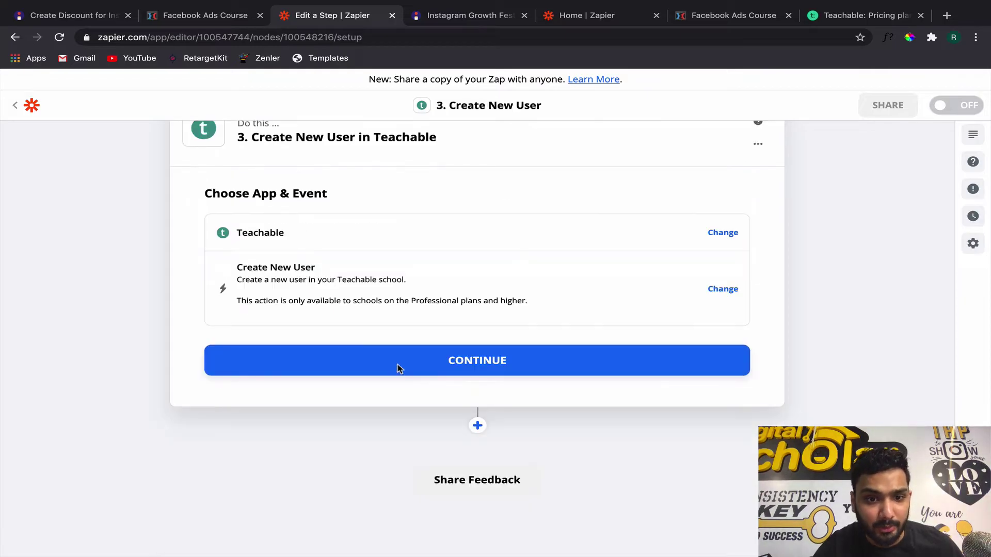
{"action": "left_click", "coordinate": [432, 364]}
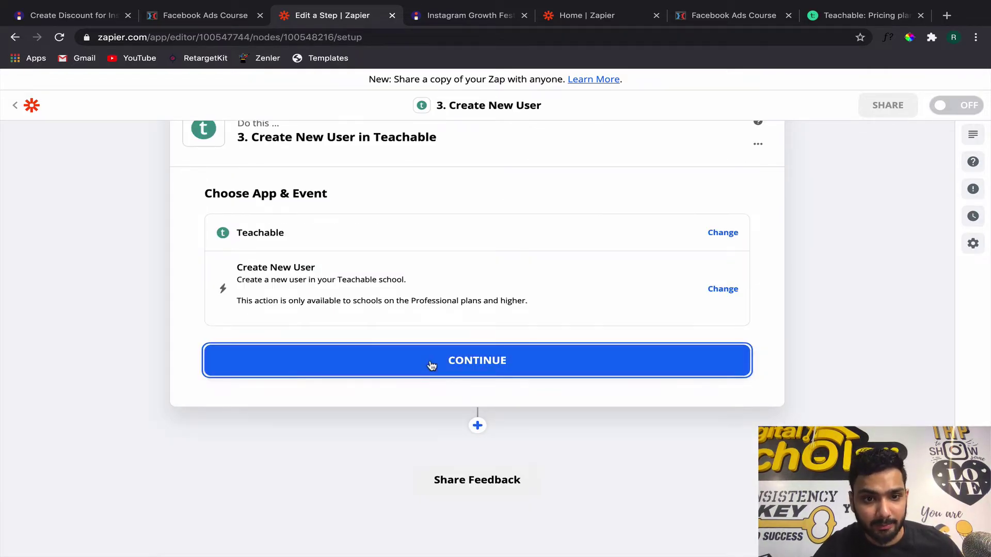
Select the first connected Teachable account and continue
{"action": "left_click", "coordinate": [401, 308]}
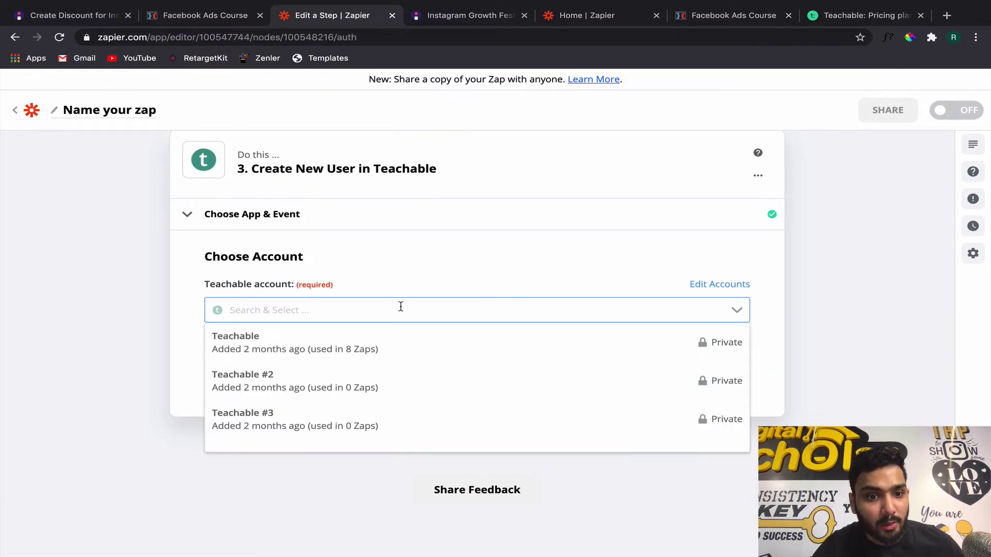
{"action": "left_click", "coordinate": [379, 346]}
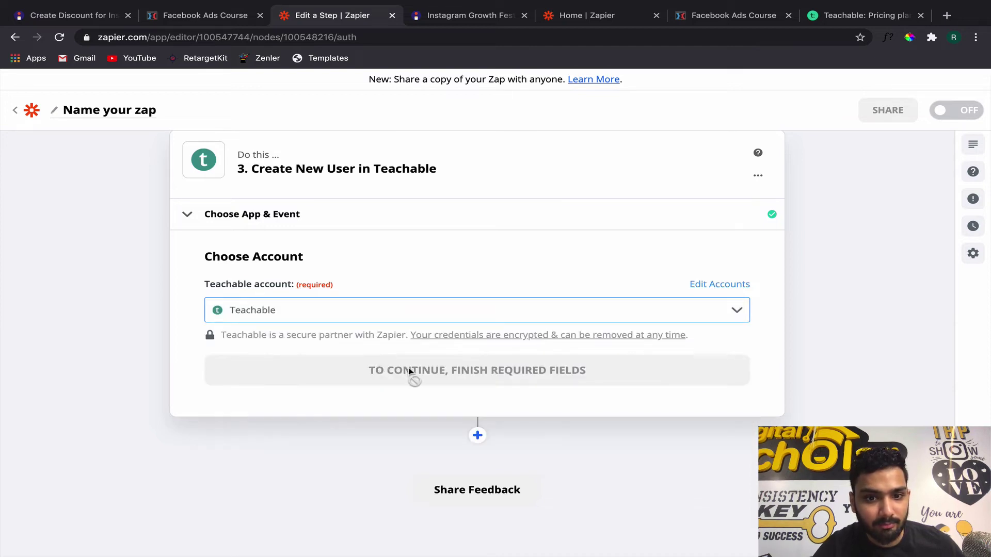
{"action": "left_click", "coordinate": [417, 377]}
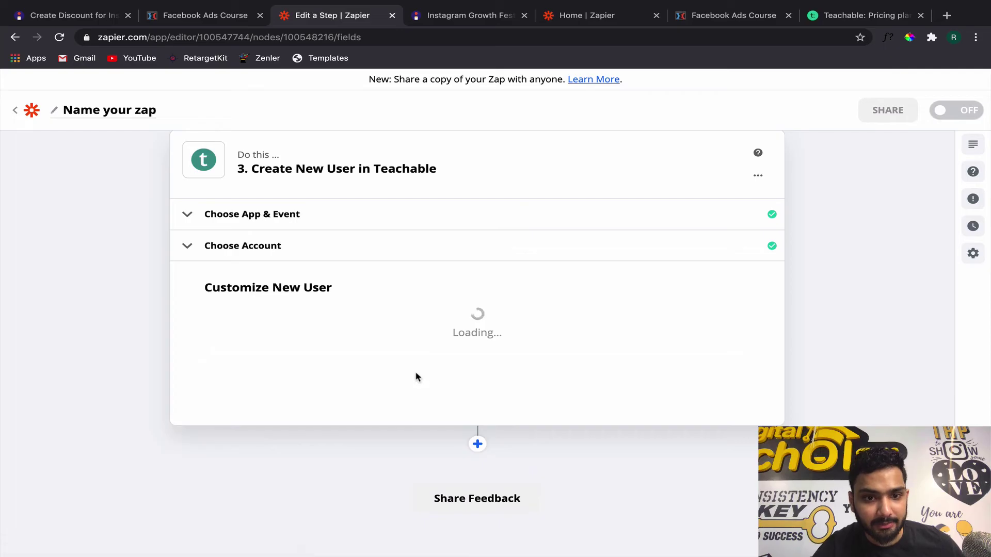
Revisit the app and event settings, then choose + Add a New Account for Teachable
{"action": "left_click", "coordinate": [380, 222]}
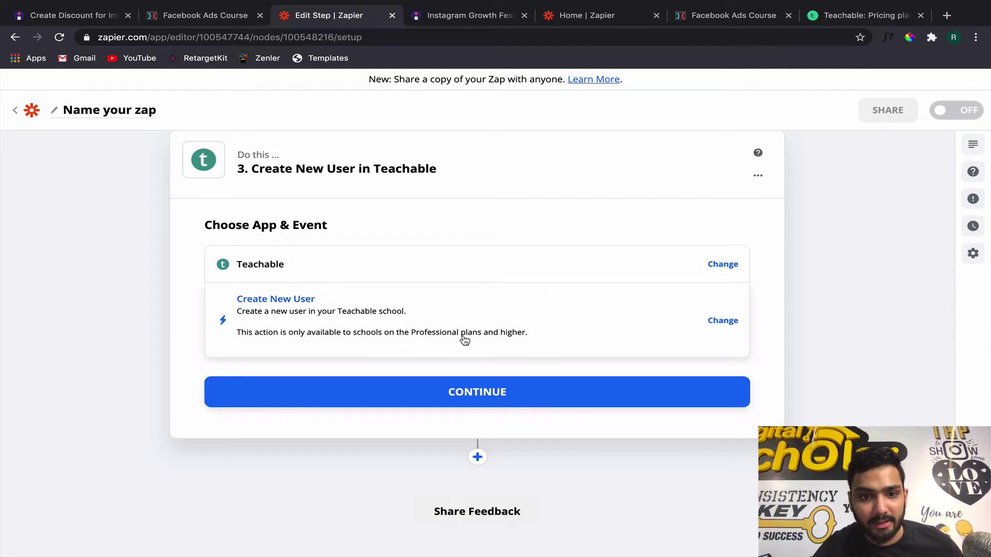
{"action": "left_click", "coordinate": [479, 397]}
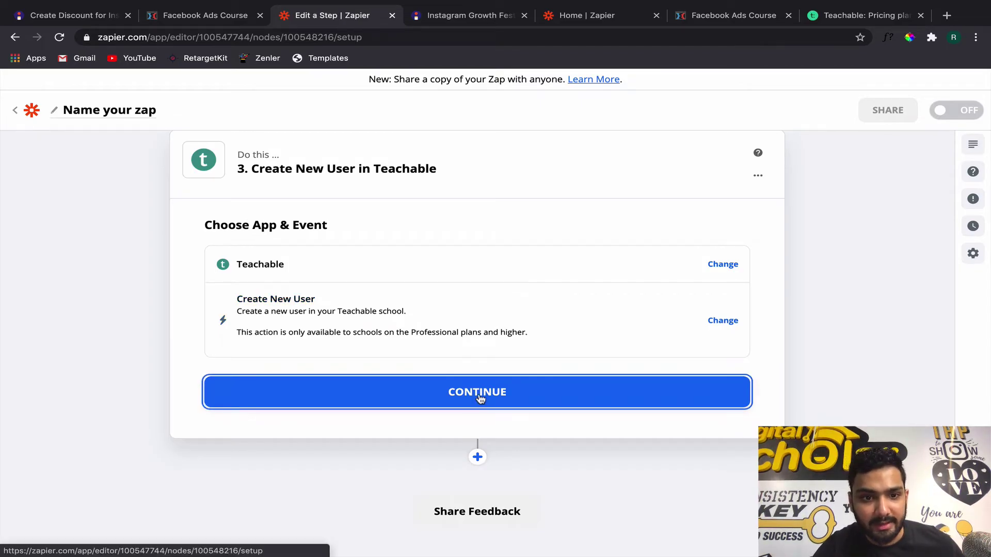
{"action": "left_click", "coordinate": [473, 310]}
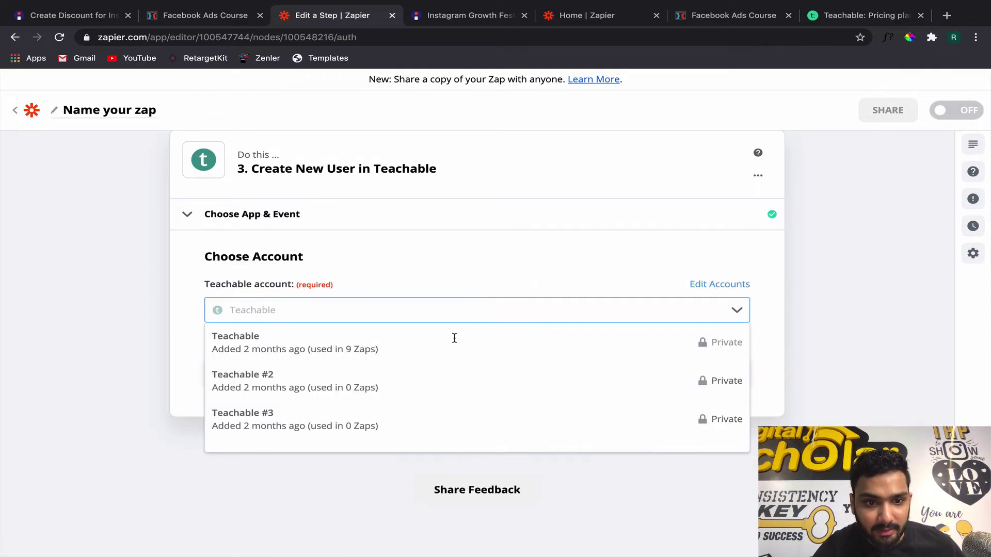
{"action": "scroll", "coordinate": [444, 355], "scroll_direction": "down", "scroll_amount": 3}
{"action": "left_click", "coordinate": [470, 427]}
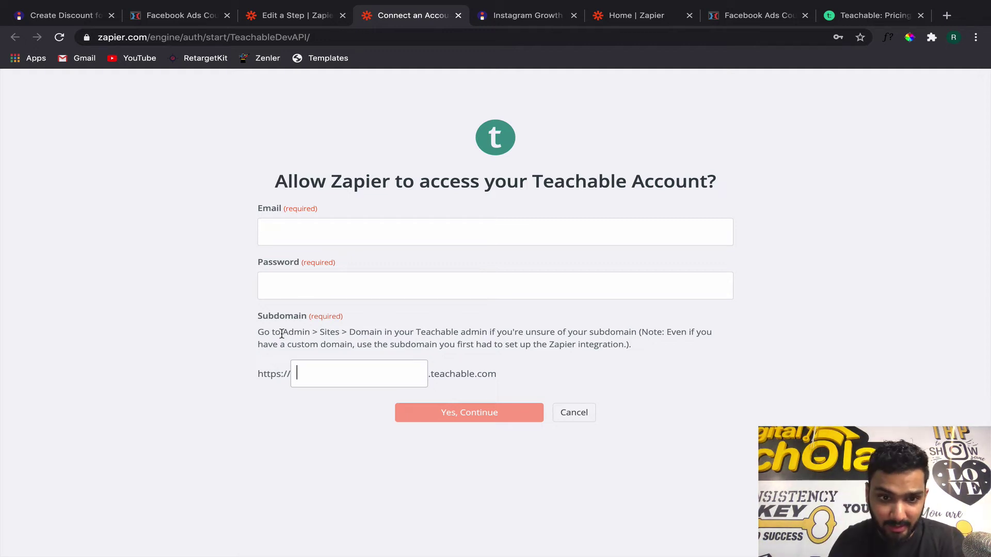
Highlight the subdomain hint on the Teachable connection page, then close it without connecting
{"action": "left_click_drag", "start_coordinate": [320, 332], "coordinate": [350, 332]}
{"action": "double_click", "coordinate": [351, 332]}
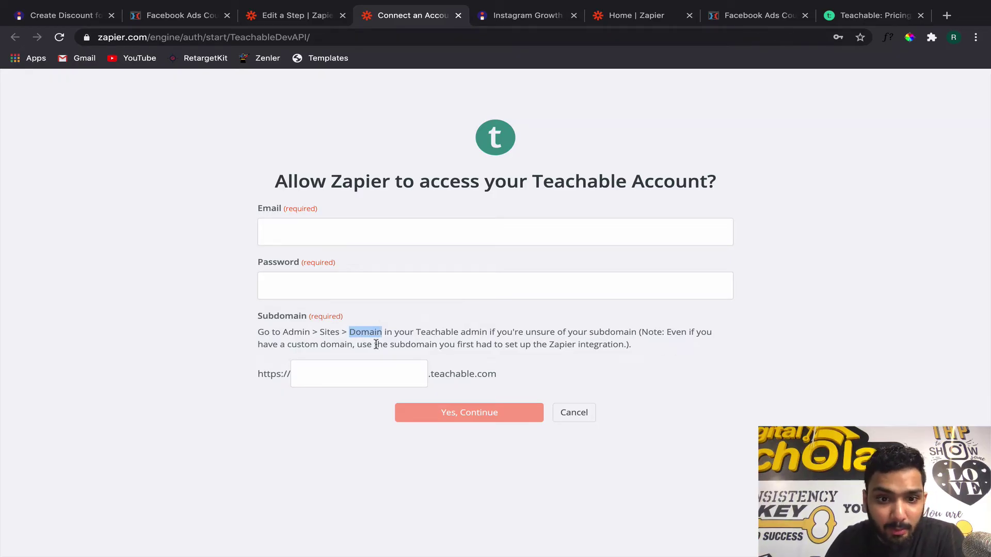
{"action": "triple_click", "coordinate": [398, 344]}
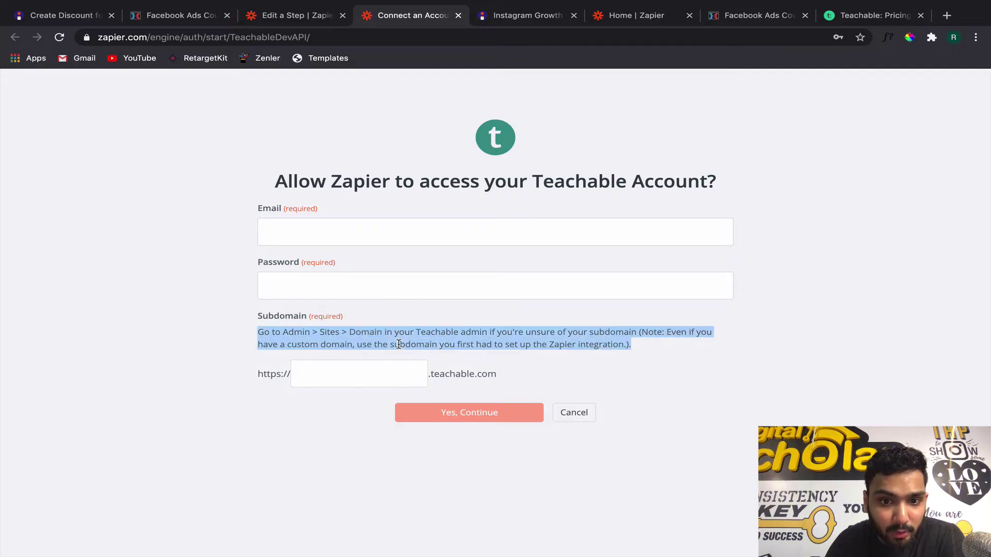
{"action": "double_click", "coordinate": [399, 344]}
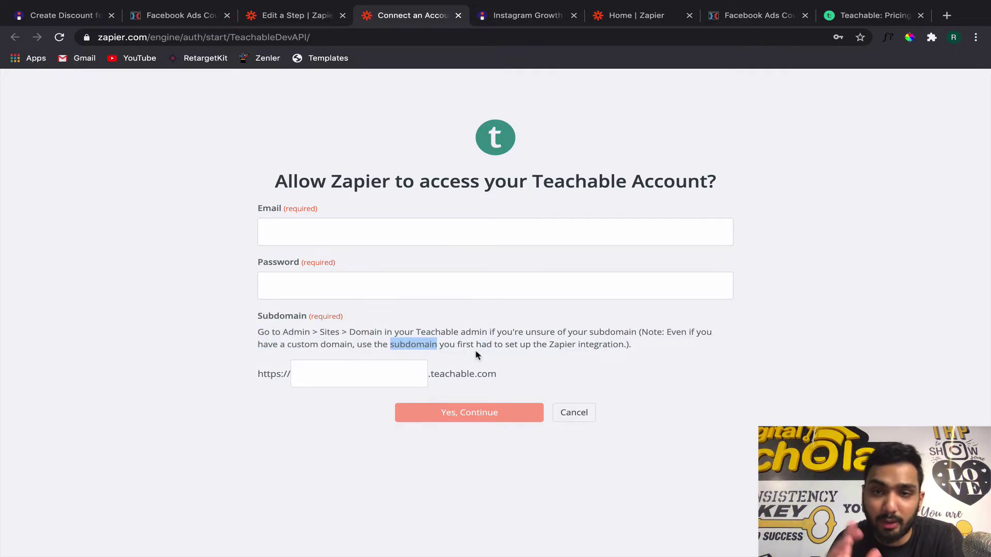
{"action": "left_click", "coordinate": [363, 379]}
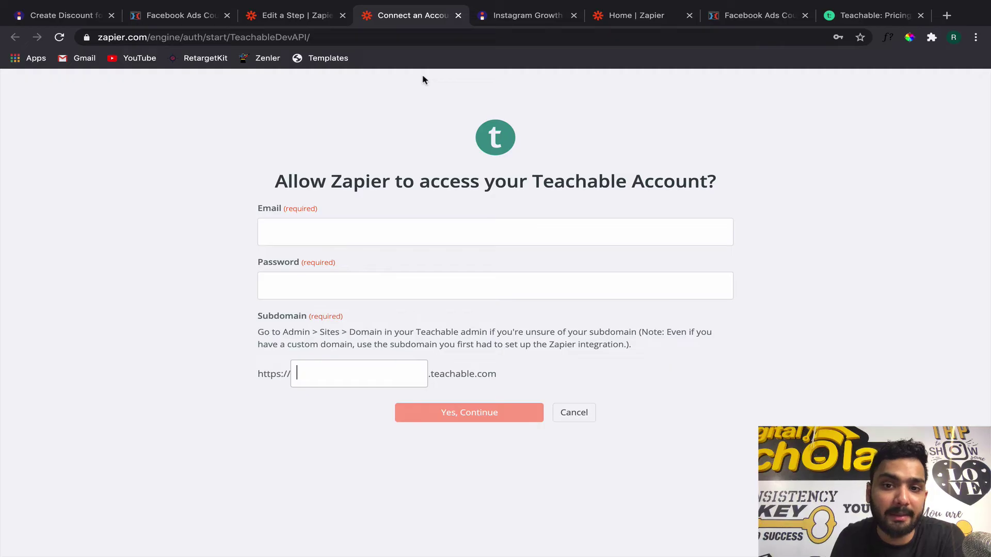
{"action": "left_click", "coordinate": [458, 16]}
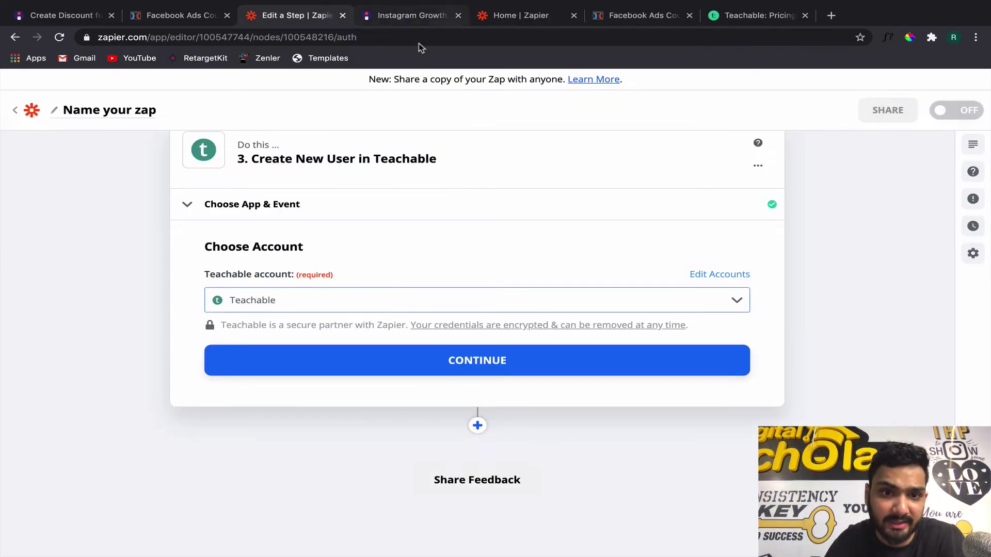
Map the Catch Hook's 1. Buyer value into the new Teachable user's Email field
{"action": "left_click", "coordinate": [424, 369]}
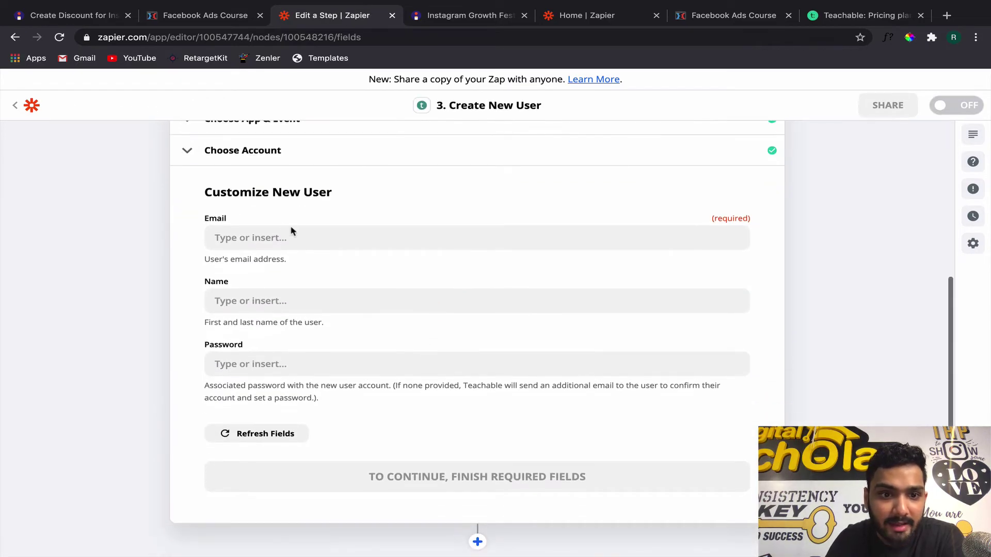
{"action": "left_click", "coordinate": [277, 235]}
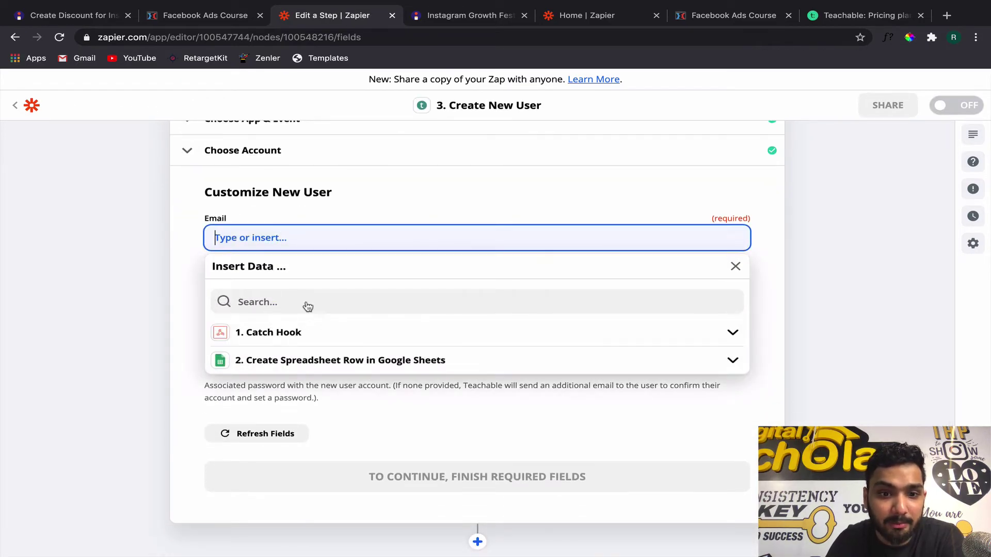
{"action": "left_click", "coordinate": [262, 336]}
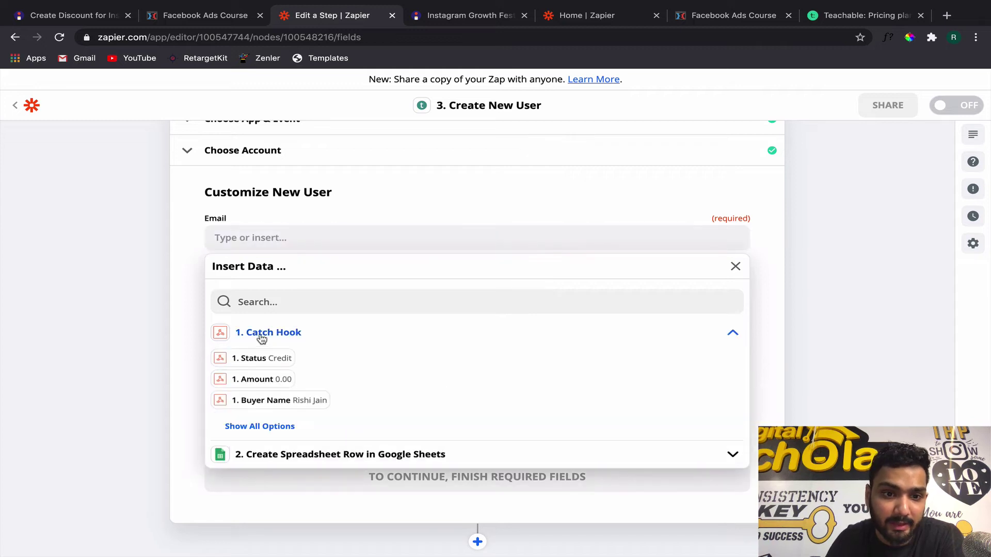
{"action": "left_click", "coordinate": [286, 426]}
{"action": "scroll", "coordinate": [292, 433], "scroll_direction": "down", "scroll_amount": 1}
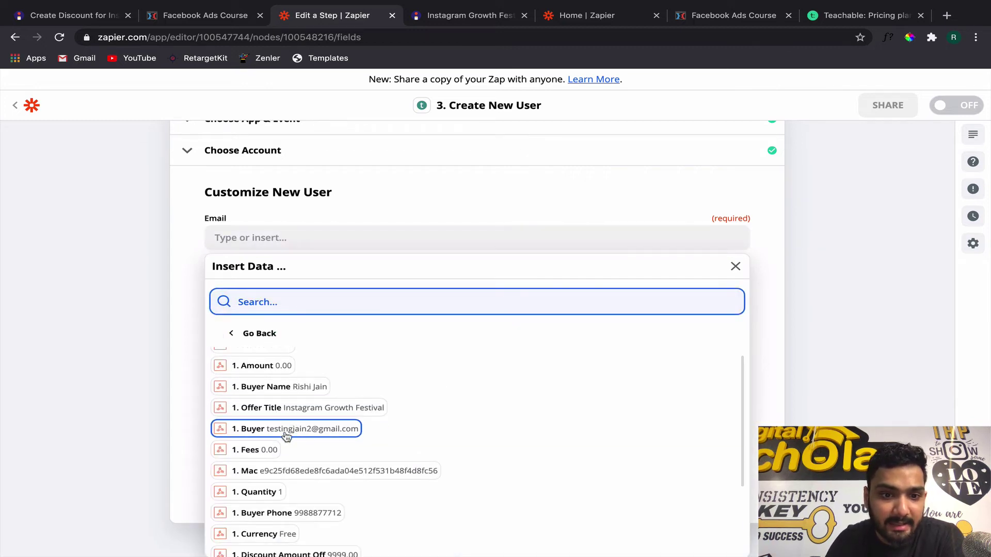
{"action": "left_click", "coordinate": [265, 436]}
{"action": "left_click", "coordinate": [182, 236]}
Map 1. Buyer Name into the Name field, leaving Password empty
{"action": "left_click", "coordinate": [248, 301]}
{"action": "left_click", "coordinate": [269, 396]}
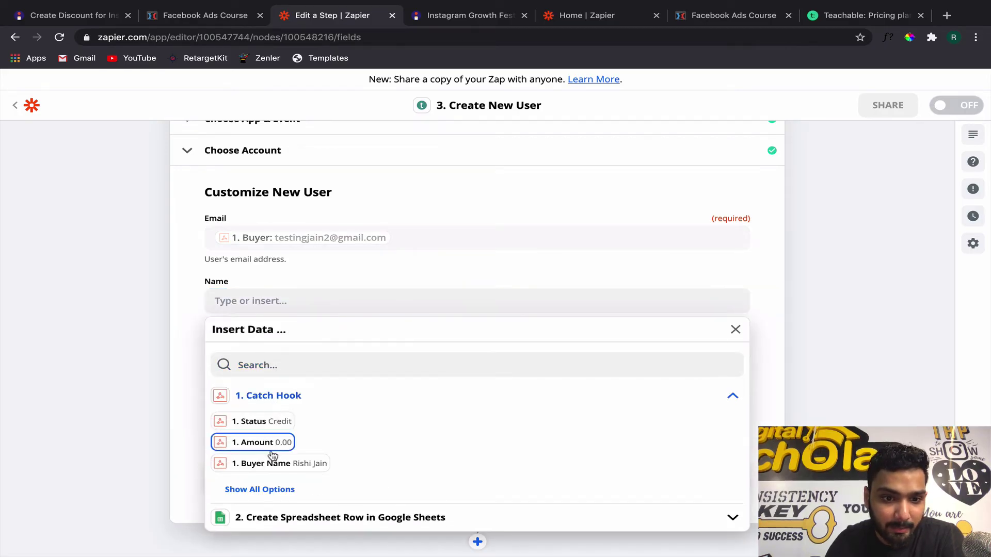
{"action": "left_click", "coordinate": [270, 489]}
{"action": "scroll", "coordinate": [289, 483], "scroll_direction": "down", "scroll_amount": 2}
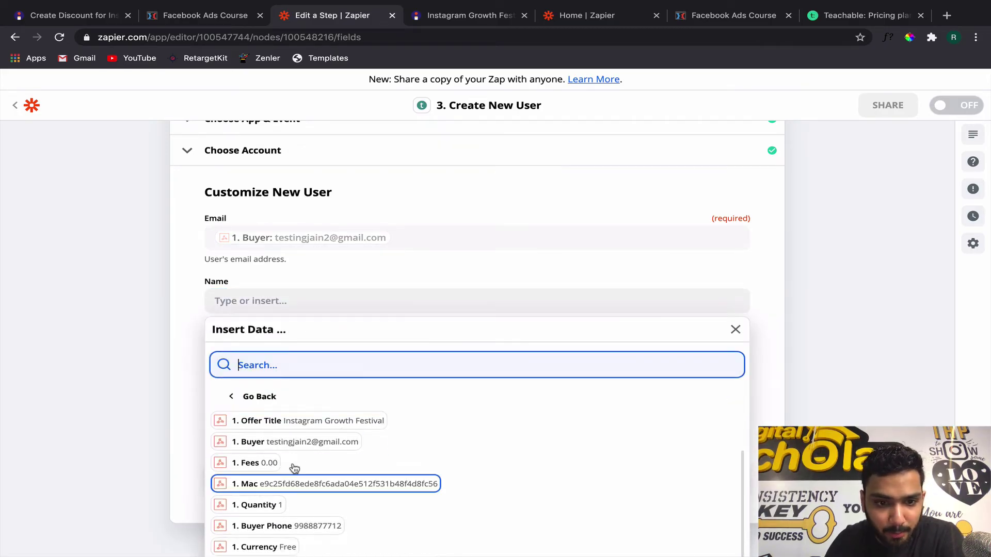
{"action": "scroll", "coordinate": [248, 495], "scroll_direction": "up", "scroll_amount": 1}
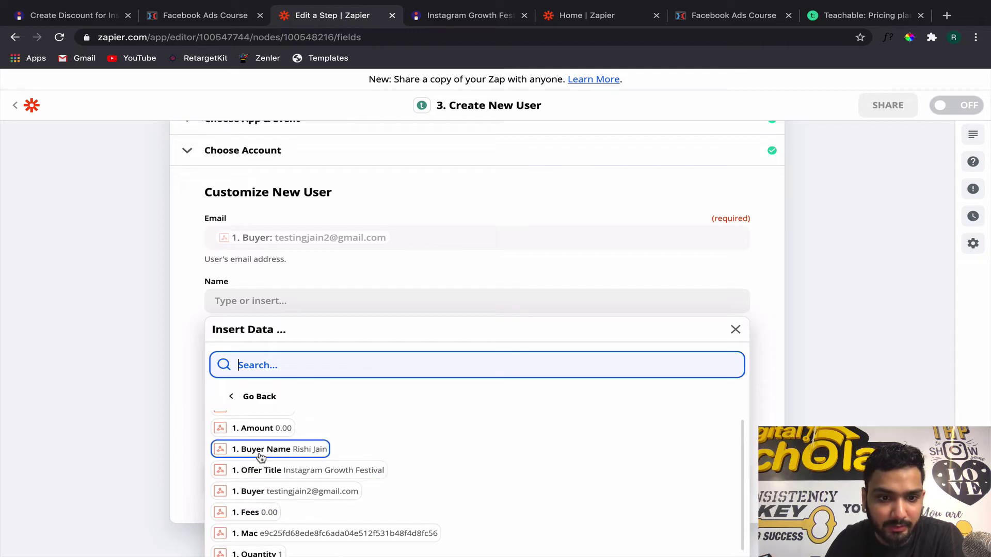
{"action": "left_click", "coordinate": [260, 450]}
{"action": "left_click", "coordinate": [188, 341]}
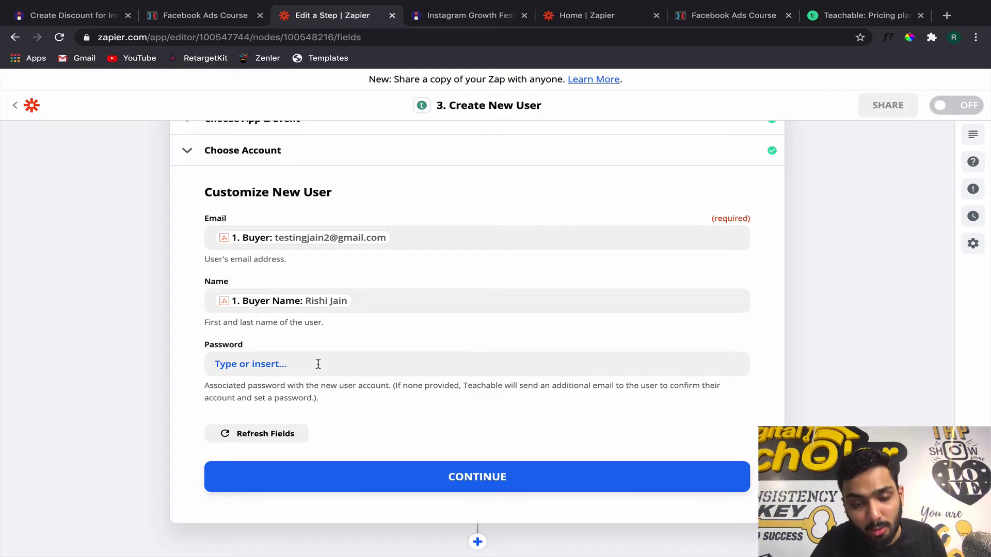
{"action": "left_click_drag", "start_coordinate": [464, 386], "coordinate": [476, 395]}
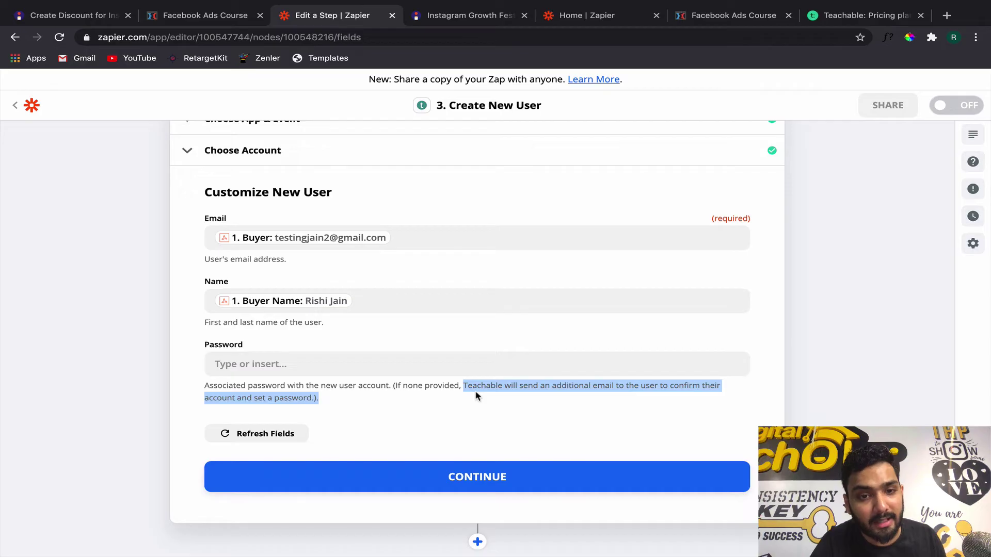
{"action": "left_click", "coordinate": [407, 407]}
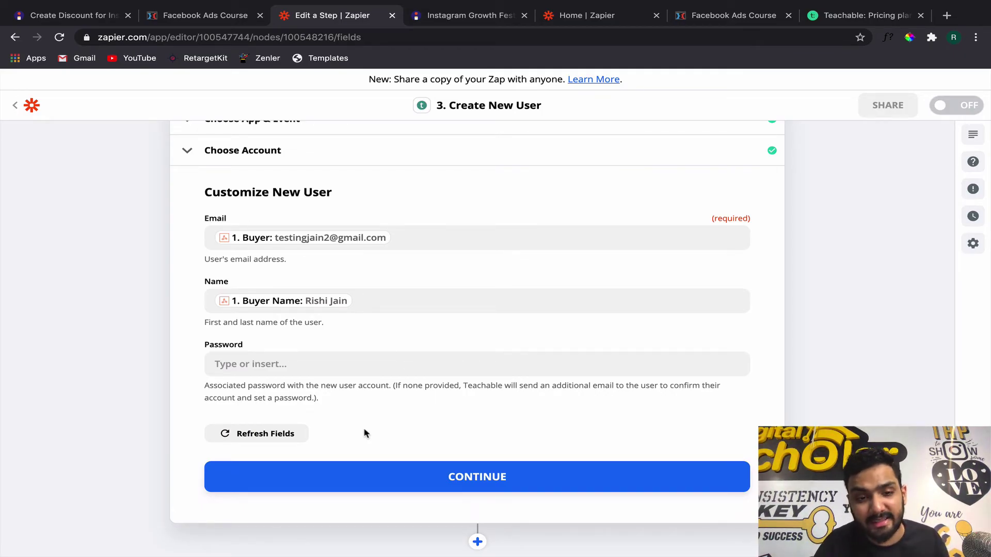
Confirm the user fields and send a test user to Teachable successfully, then finish editing
{"action": "left_click", "coordinate": [422, 479]}
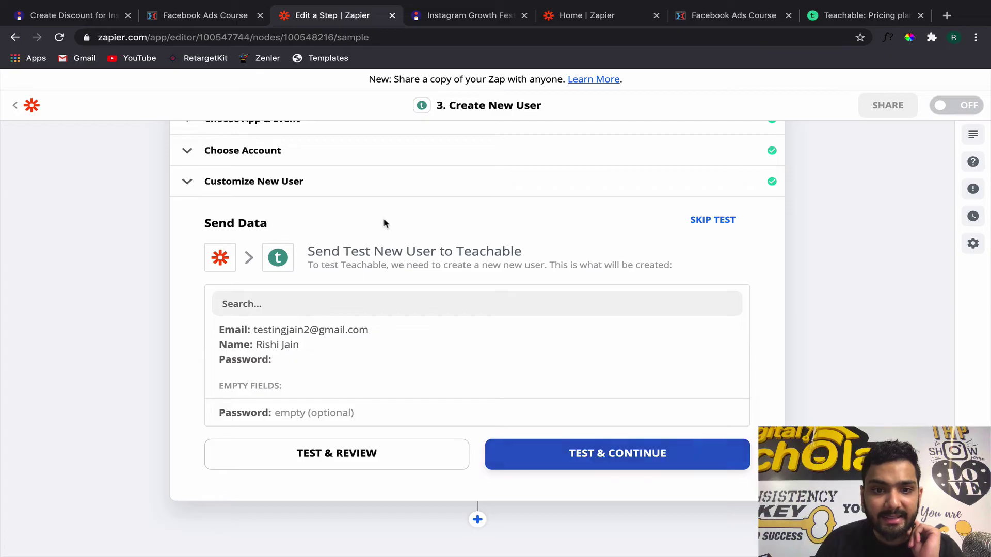
{"action": "left_click", "coordinate": [592, 463]}
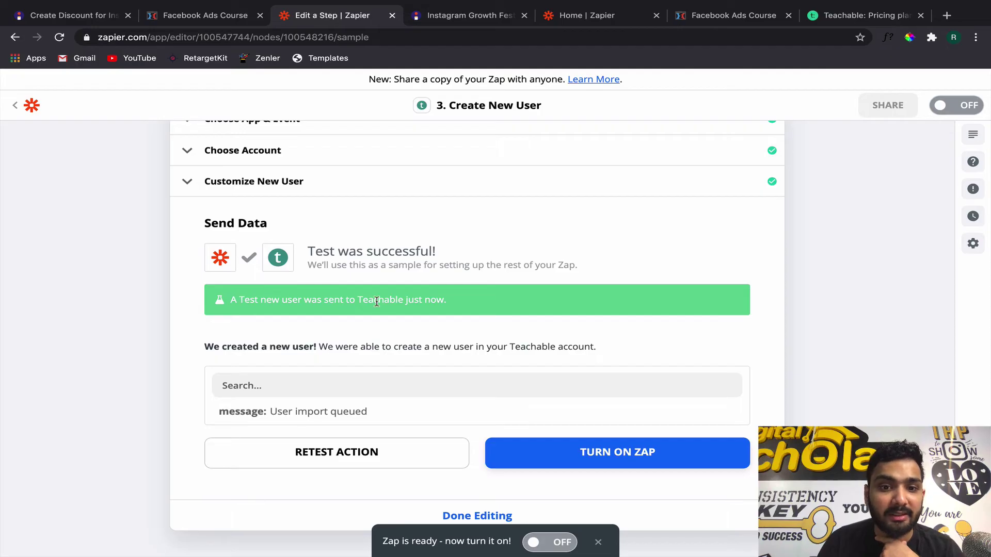
{"action": "scroll", "coordinate": [547, 459], "scroll_direction": "down", "scroll_amount": 2}
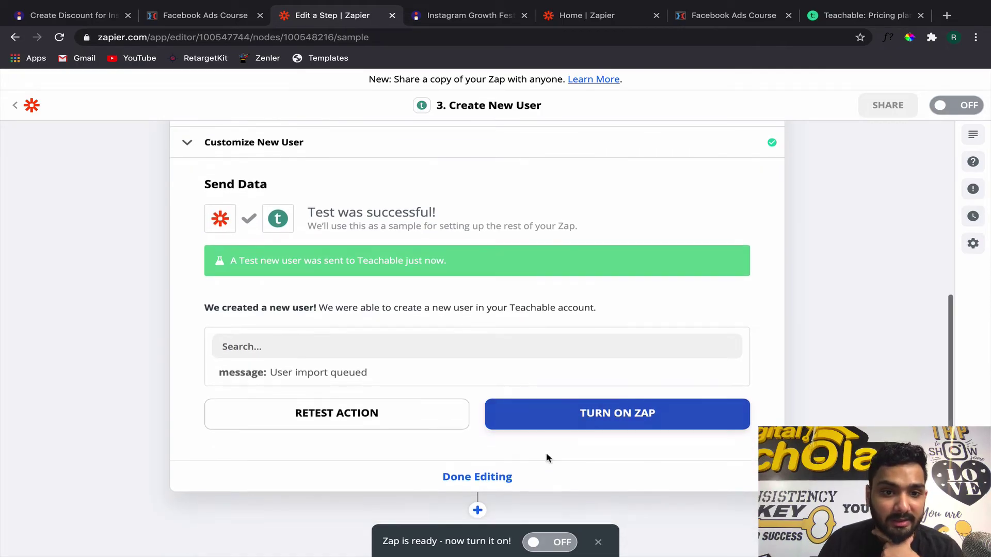
{"action": "scroll", "coordinate": [472, 458], "scroll_direction": "down", "scroll_amount": 1}
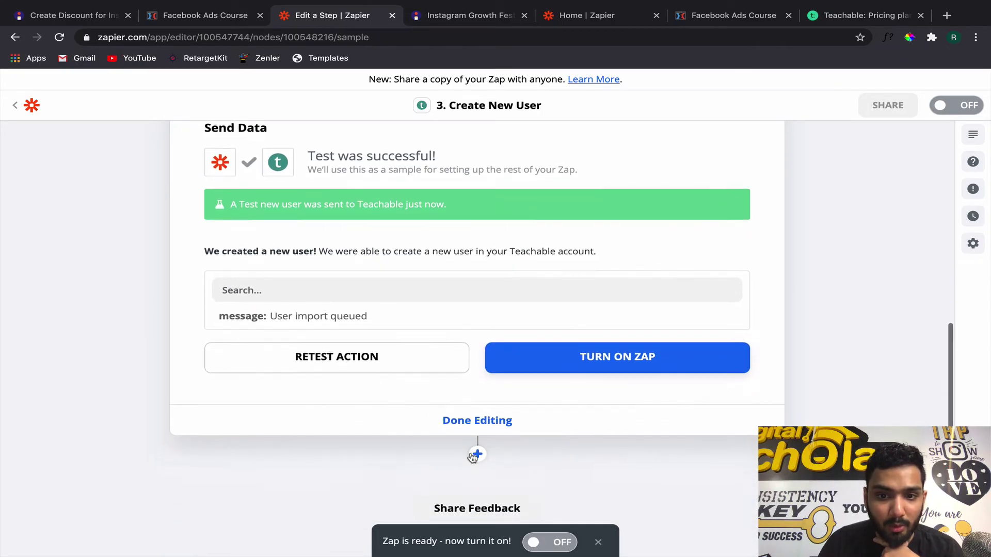
{"action": "left_click", "coordinate": [467, 420]}
Add a new step after step 3 with Teachable as its app via a 'teacha' search
{"action": "left_click", "coordinate": [438, 390]}
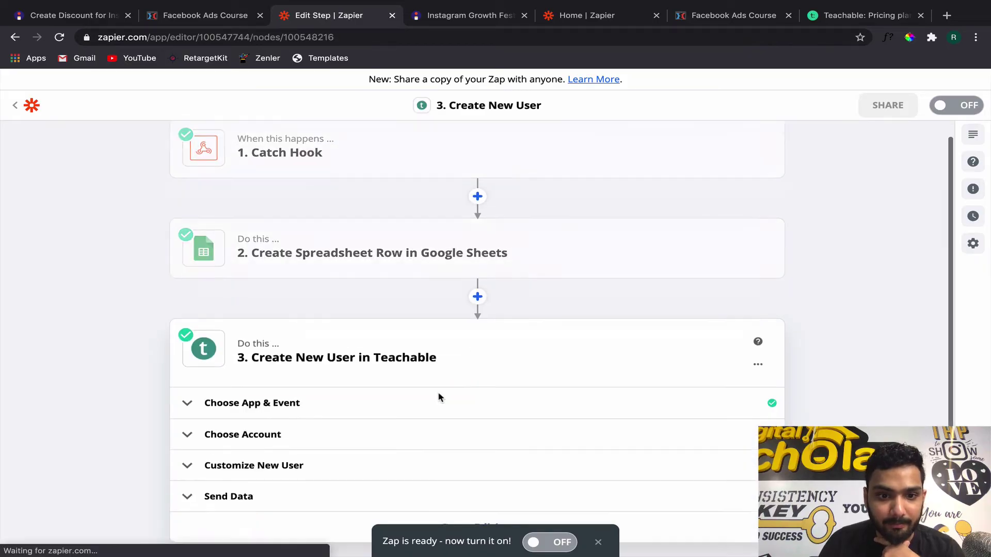
{"action": "double_click", "coordinate": [364, 231]}
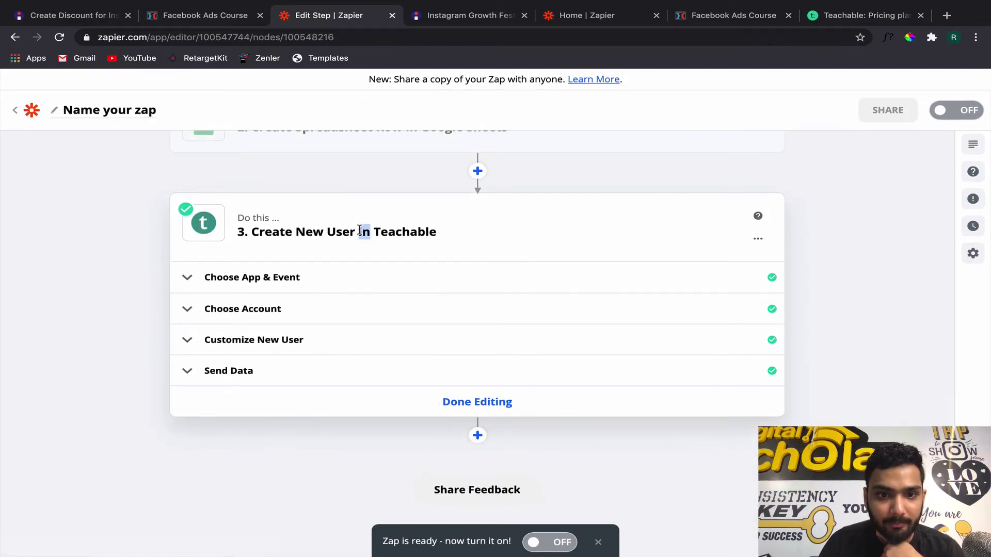
{"action": "left_click", "coordinate": [477, 436]}
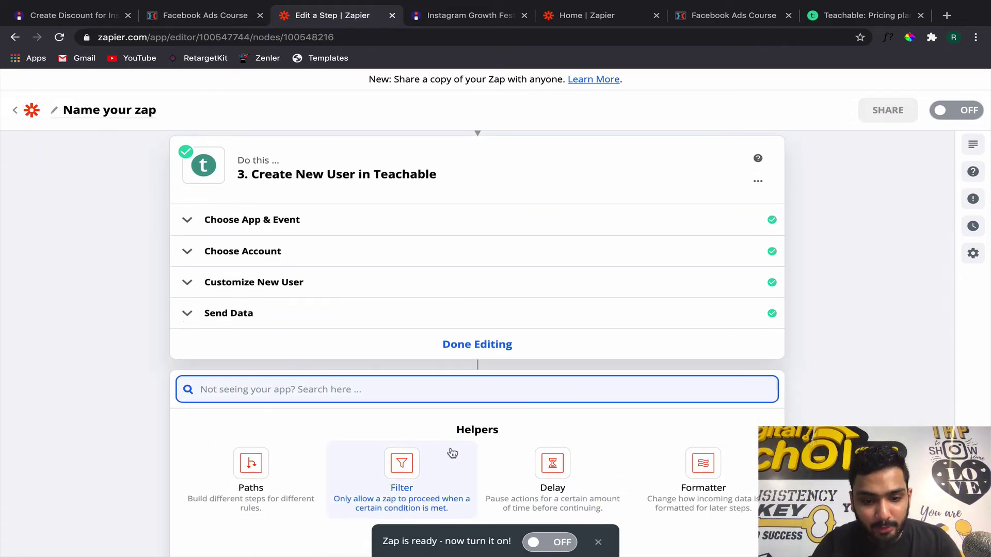
{"action": "type", "text": "teacha"}
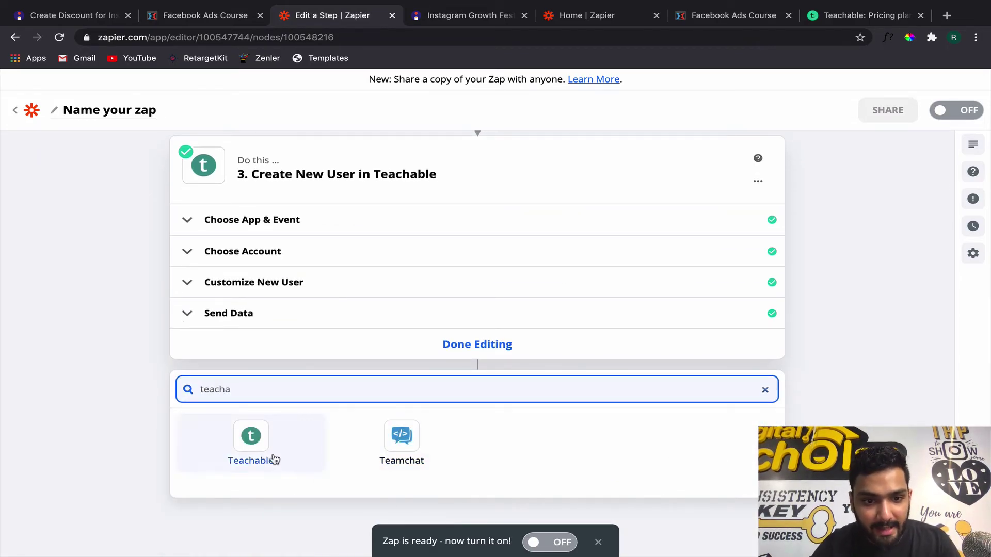
{"action": "left_click", "coordinate": [271, 460]}
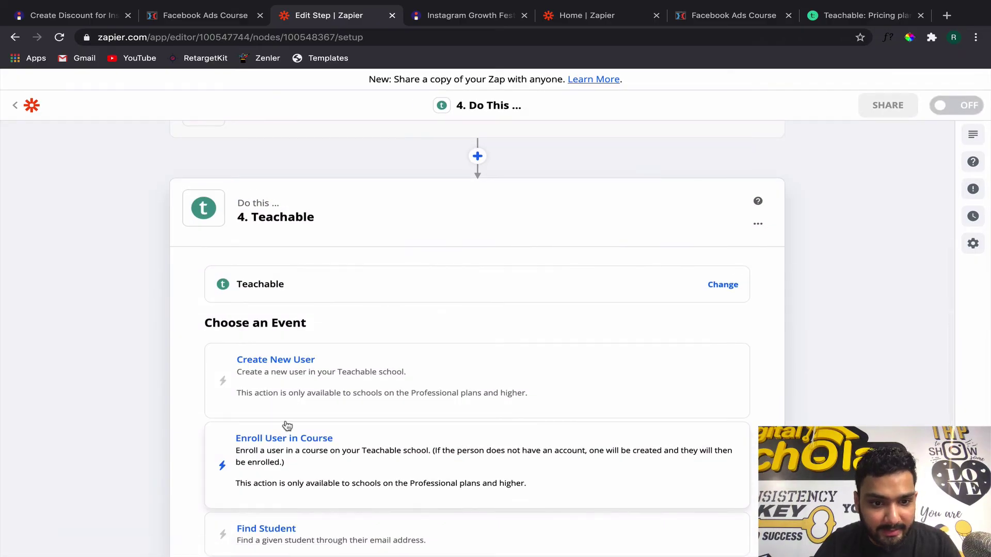
Set the new Teachable step's event to Enroll User in Course
{"action": "scroll", "coordinate": [314, 439], "scroll_direction": "down", "scroll_amount": 1}
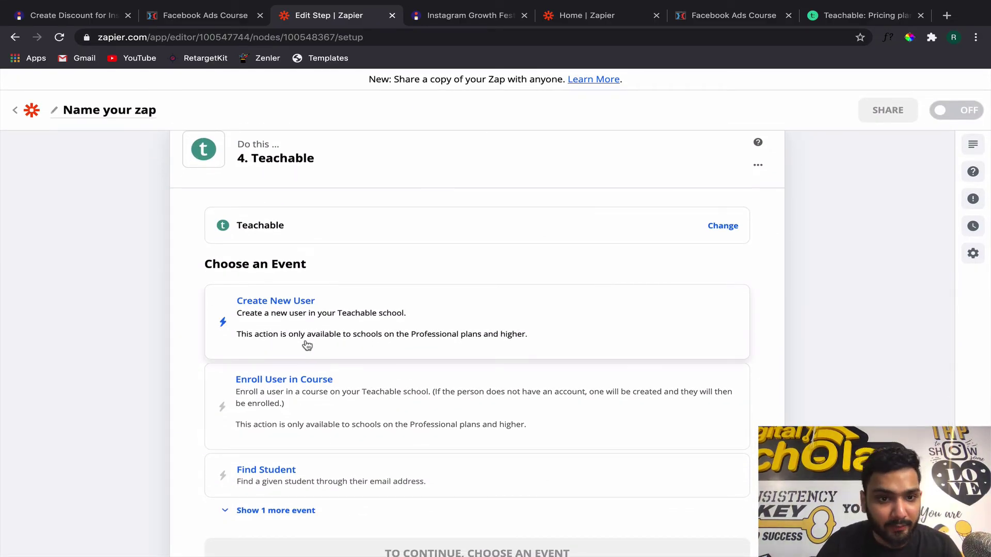
{"action": "scroll", "coordinate": [307, 346], "scroll_direction": "up", "scroll_amount": 3}
{"action": "scroll", "coordinate": [307, 345], "scroll_direction": "down", "scroll_amount": 2}
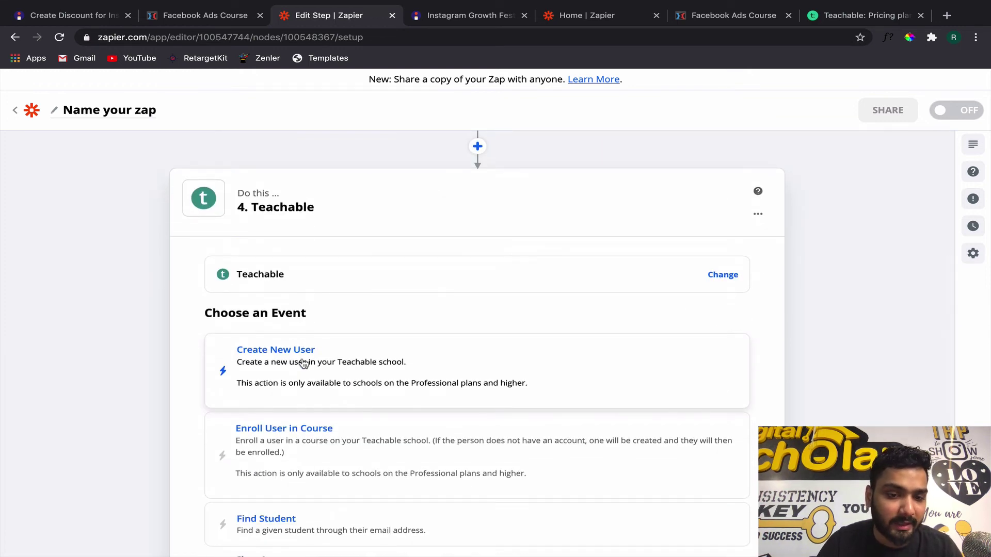
{"action": "scroll", "coordinate": [320, 372], "scroll_direction": "up", "scroll_amount": 2}
{"action": "scroll", "coordinate": [320, 373], "scroll_direction": "down", "scroll_amount": 3}
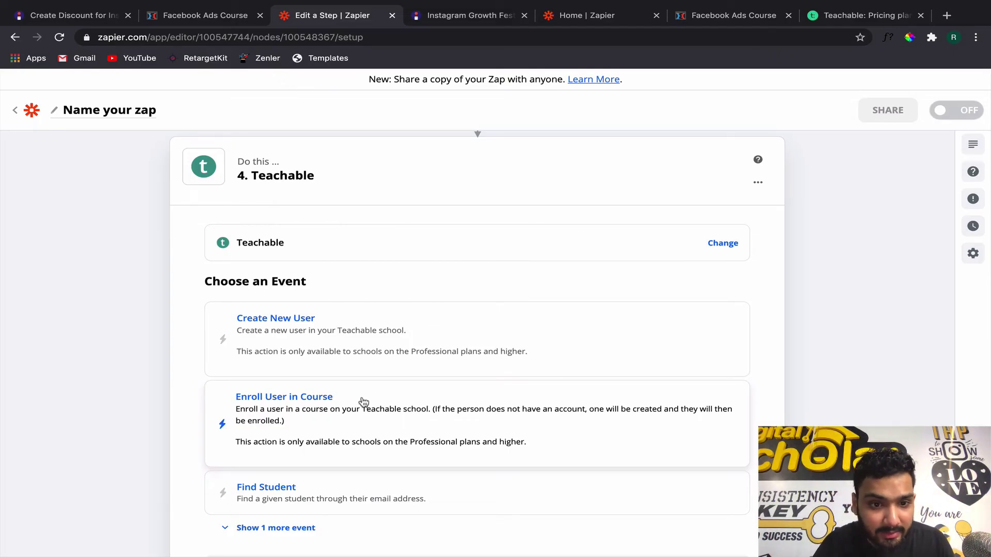
{"action": "left_click", "coordinate": [290, 429]}
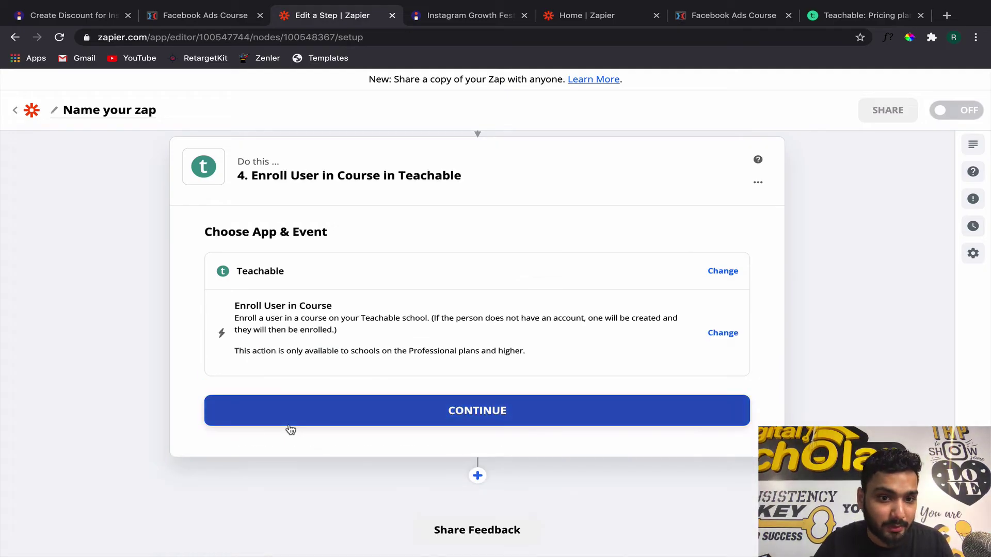
{"action": "scroll", "coordinate": [289, 426], "scroll_direction": "up", "scroll_amount": 6}
{"action": "scroll", "coordinate": [289, 423], "scroll_direction": "down", "scroll_amount": 2}
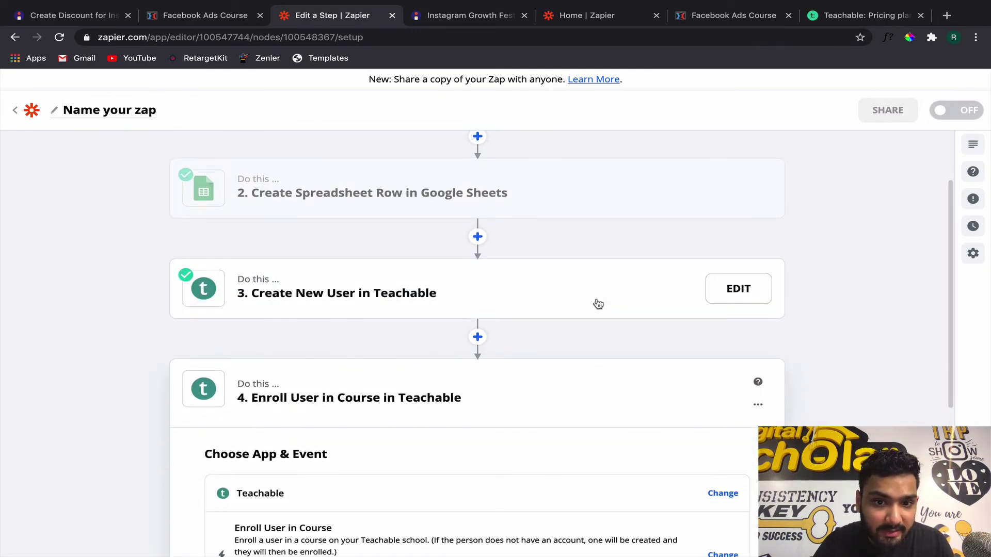
{"action": "left_click", "coordinate": [596, 302]}
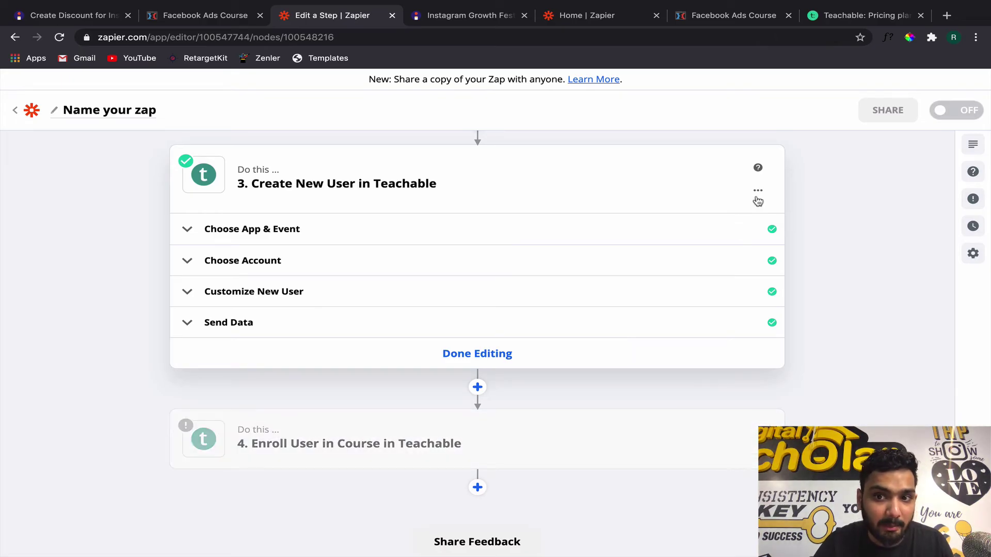
Delete the Create New User step from the zap
{"action": "left_click", "coordinate": [757, 191]}
{"action": "left_click", "coordinate": [726, 253]}
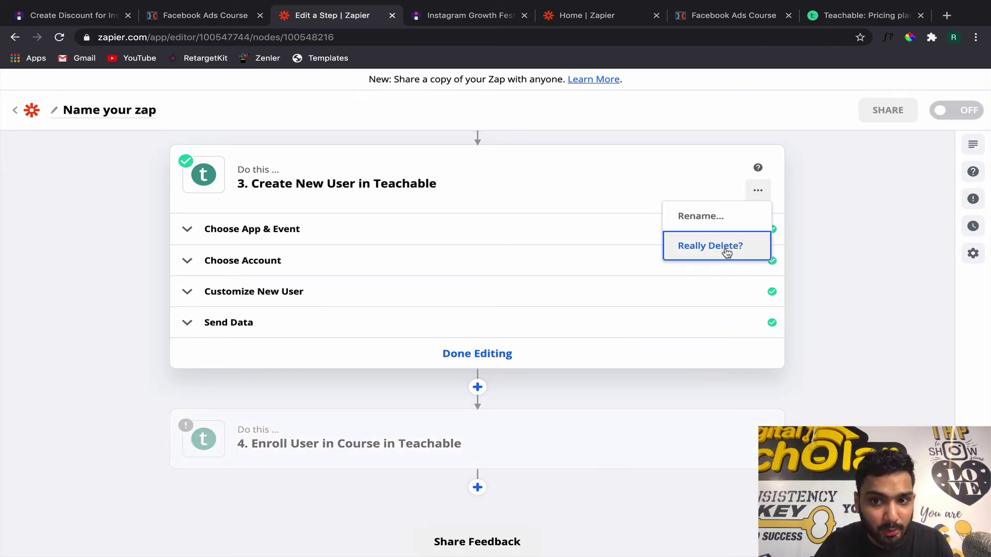
{"action": "left_click", "coordinate": [727, 253]}
Set the Enroll User in Course step to use the Teachable account and Free Digital Marketing Course in English
{"action": "left_click", "coordinate": [442, 391]}
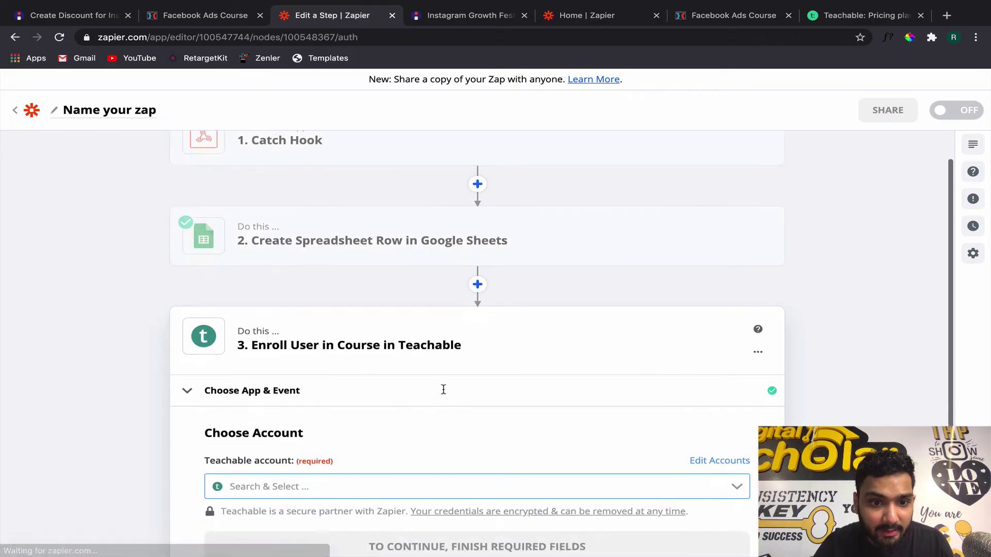
{"action": "left_click", "coordinate": [376, 299]}
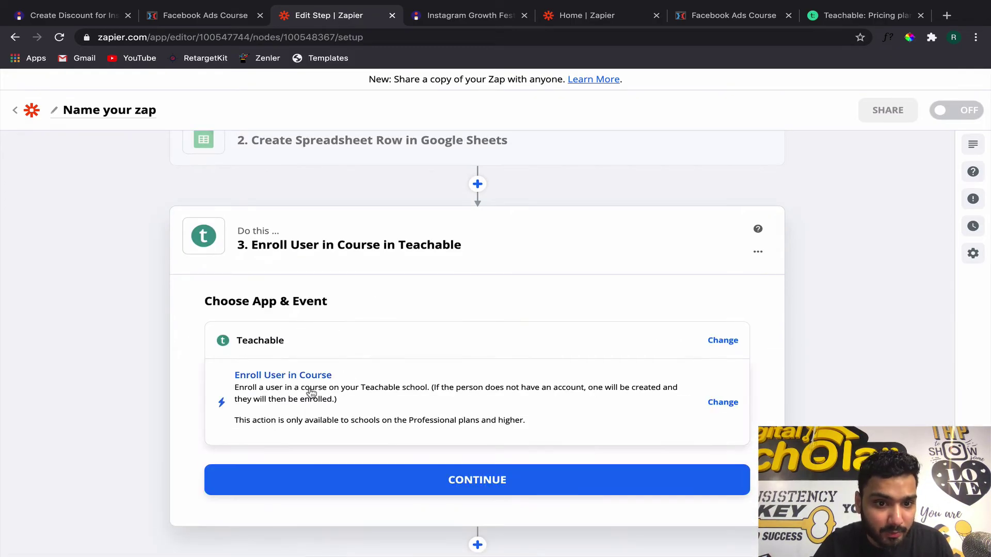
{"action": "left_click", "coordinate": [442, 478]}
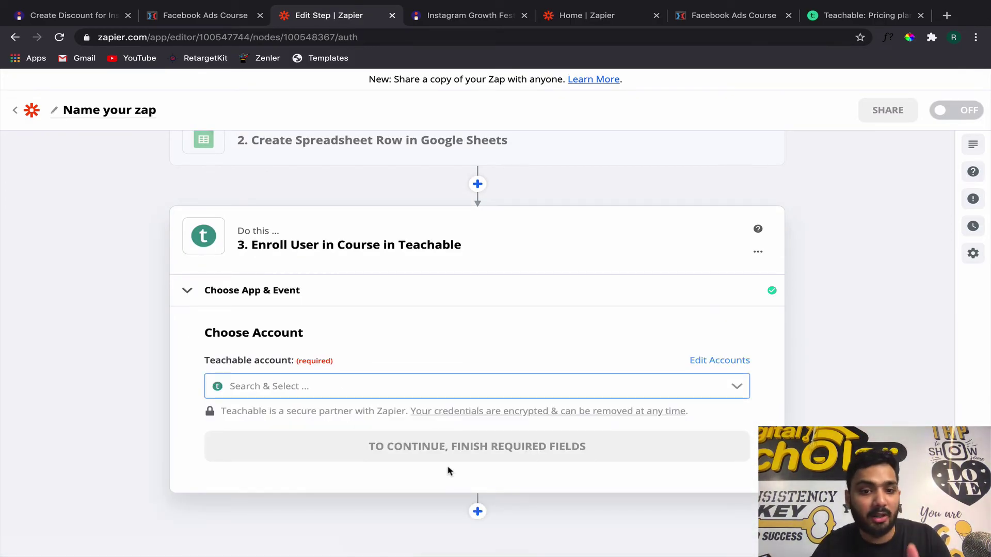
{"action": "left_click", "coordinate": [434, 388]}
{"action": "left_click", "coordinate": [416, 423]}
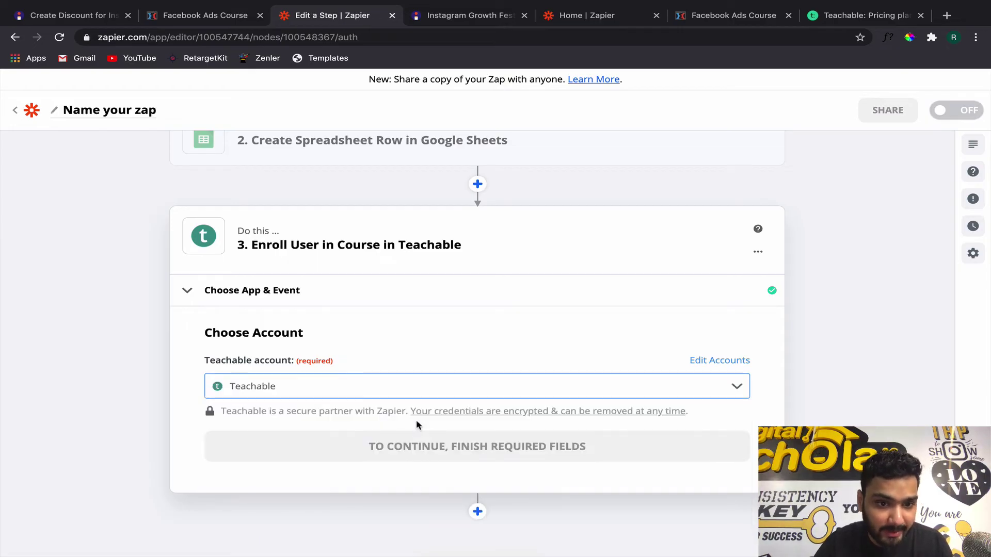
{"action": "left_click", "coordinate": [422, 452]}
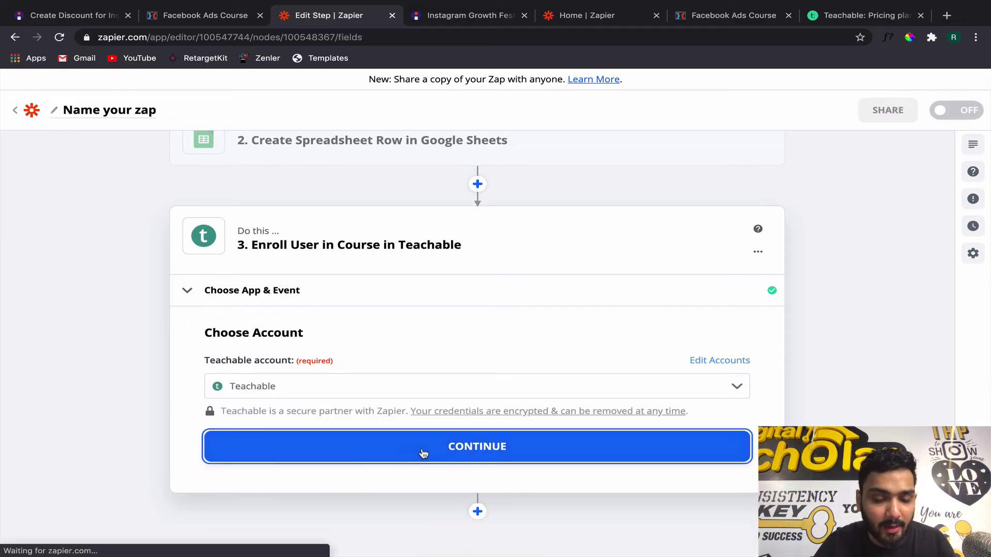
{"action": "left_click", "coordinate": [339, 192]}
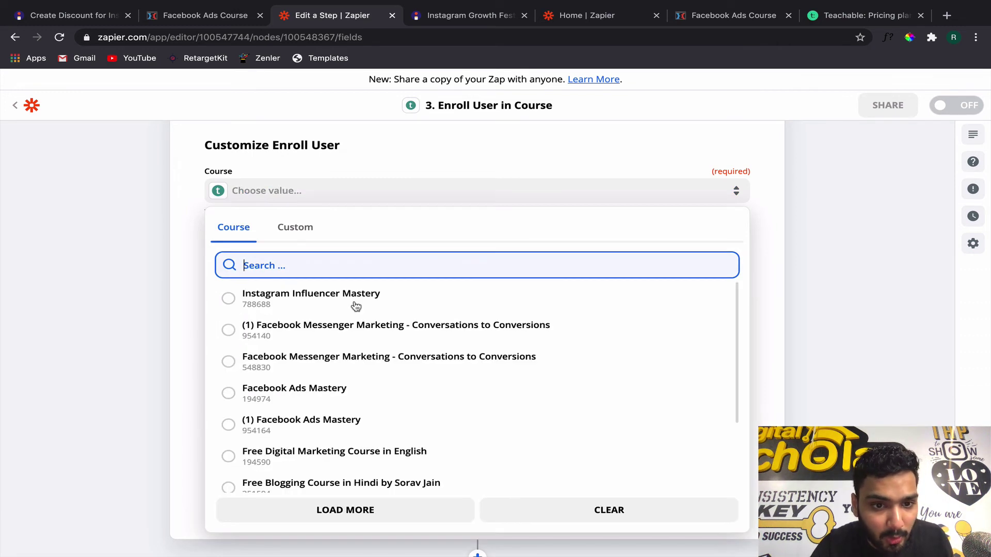
{"action": "scroll", "coordinate": [374, 465], "scroll_direction": "down", "scroll_amount": 5}
{"action": "scroll", "coordinate": [372, 484], "scroll_direction": "up", "scroll_amount": 4}
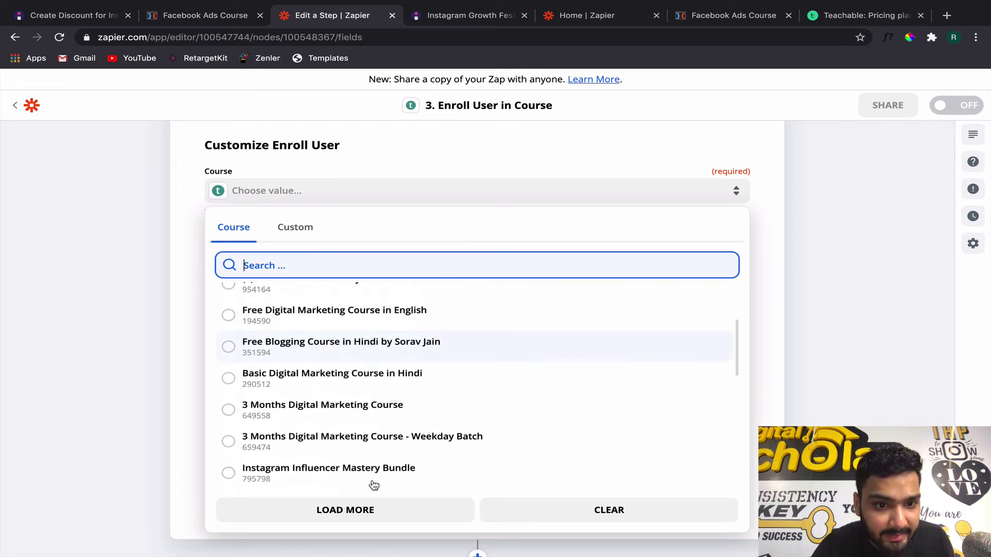
{"action": "left_click", "coordinate": [360, 332]}
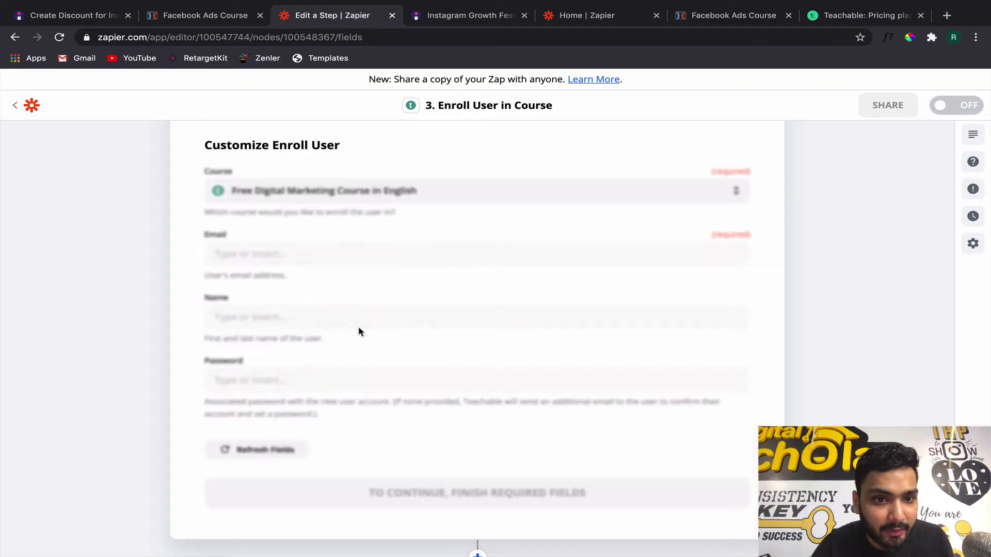
Map the buyer's email from Catch Hook into the Email field
{"action": "left_click", "coordinate": [325, 252]}
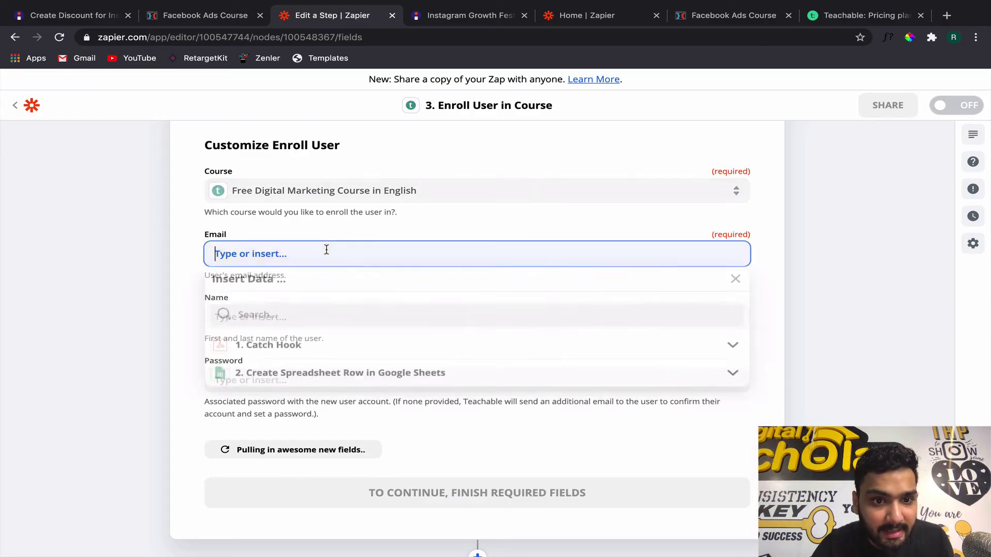
{"action": "left_click", "coordinate": [269, 350]}
{"action": "left_click", "coordinate": [266, 444]}
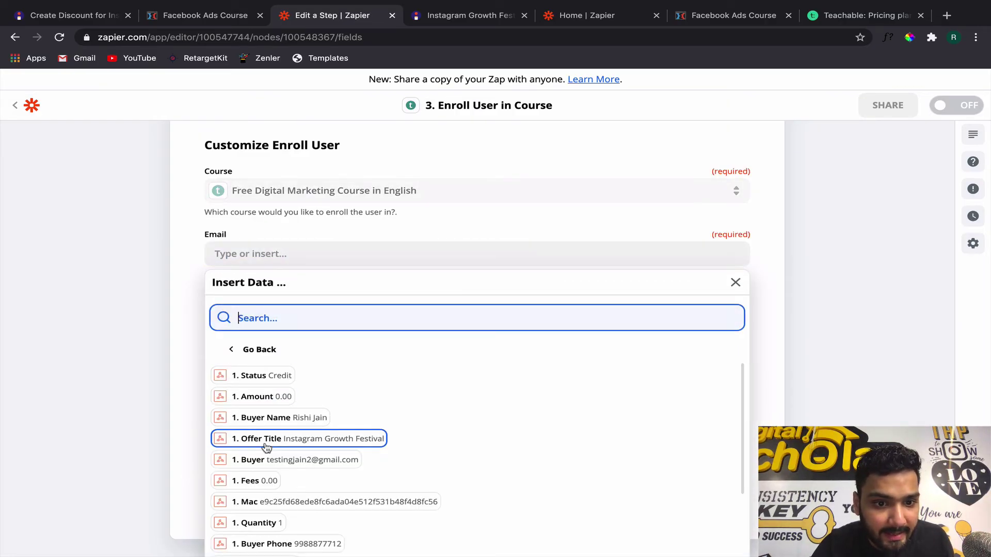
{"action": "scroll", "coordinate": [266, 448], "scroll_direction": "down", "scroll_amount": 1}
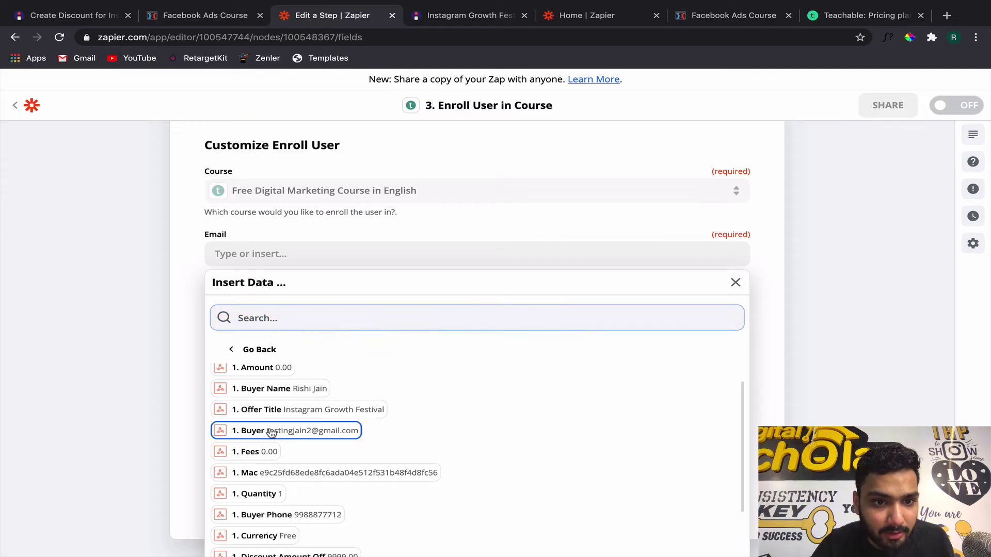
{"action": "left_click", "coordinate": [271, 433]}
{"action": "left_click", "coordinate": [155, 266]}
Map Buyer Name from Catch Hook into the Name field
{"action": "left_click", "coordinate": [267, 317]}
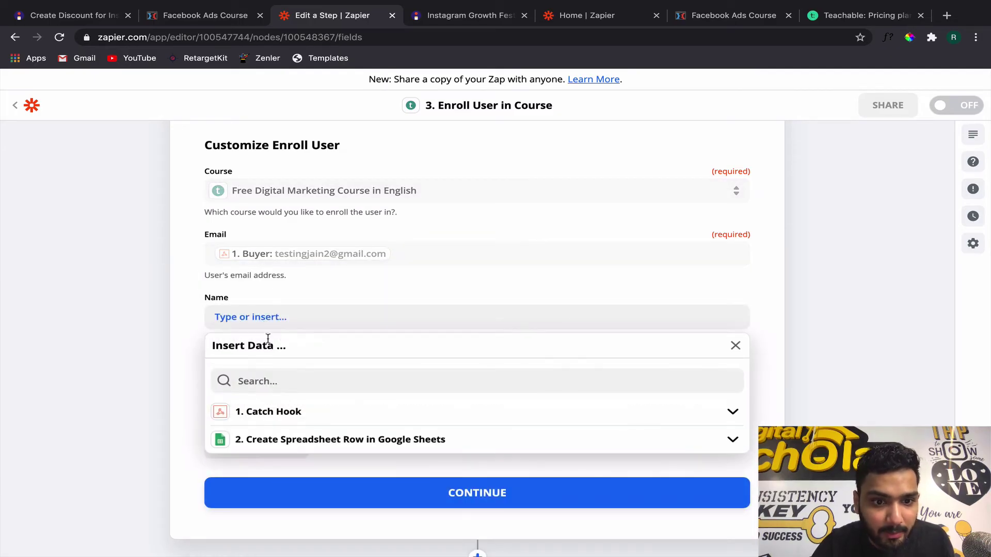
{"action": "left_click", "coordinate": [285, 413]}
{"action": "left_click", "coordinate": [270, 478]}
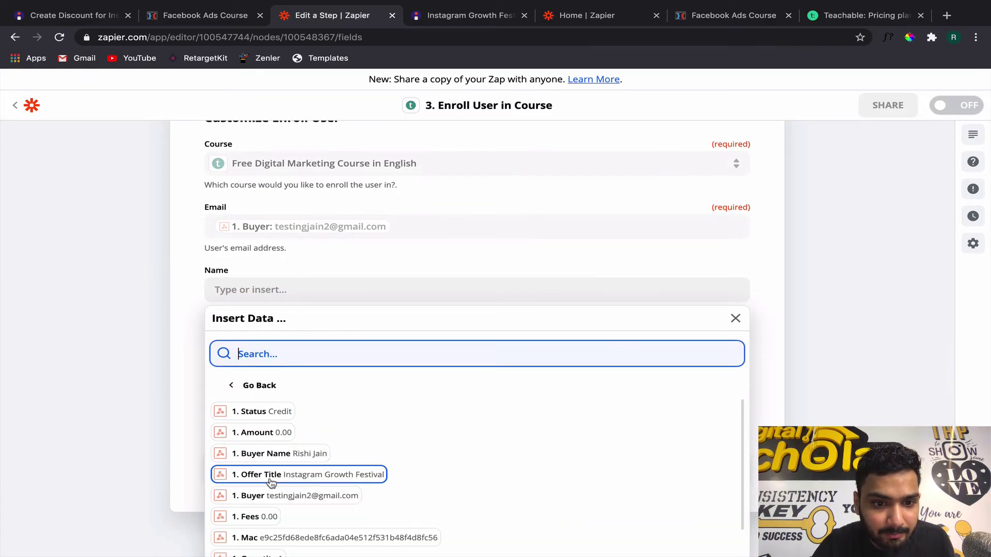
{"action": "left_click", "coordinate": [270, 432]}
{"action": "scroll", "coordinate": [270, 351], "scroll_direction": "down", "scroll_amount": 1}
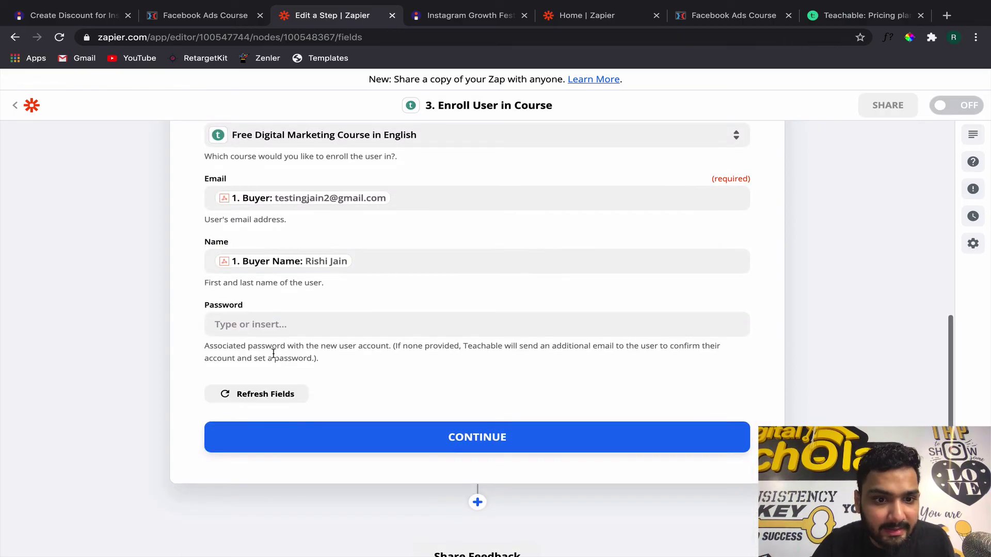
{"action": "scroll", "coordinate": [440, 439], "scroll_direction": "up", "scroll_amount": 5}
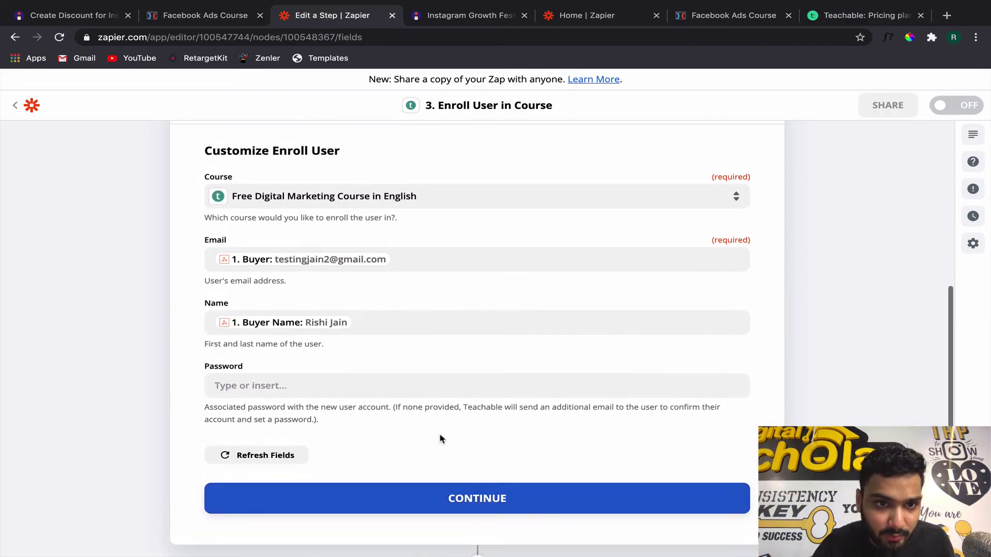
{"action": "scroll", "coordinate": [381, 267], "scroll_direction": "up", "scroll_amount": 1}
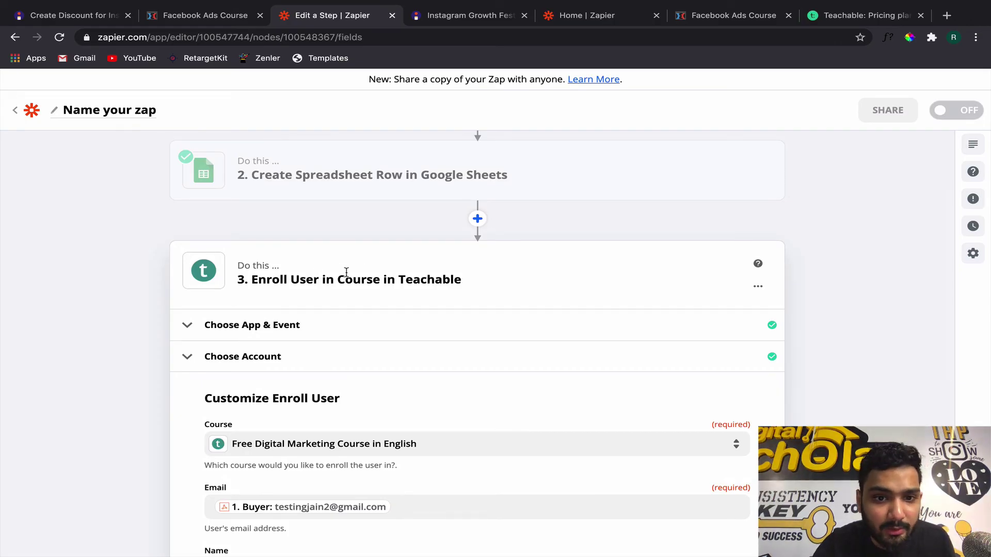
{"action": "scroll", "coordinate": [345, 277], "scroll_direction": "down", "scroll_amount": 7}
Run the Enroll User in Course test and review the returned Teachable enrollment data
{"action": "left_click", "coordinate": [431, 372]}
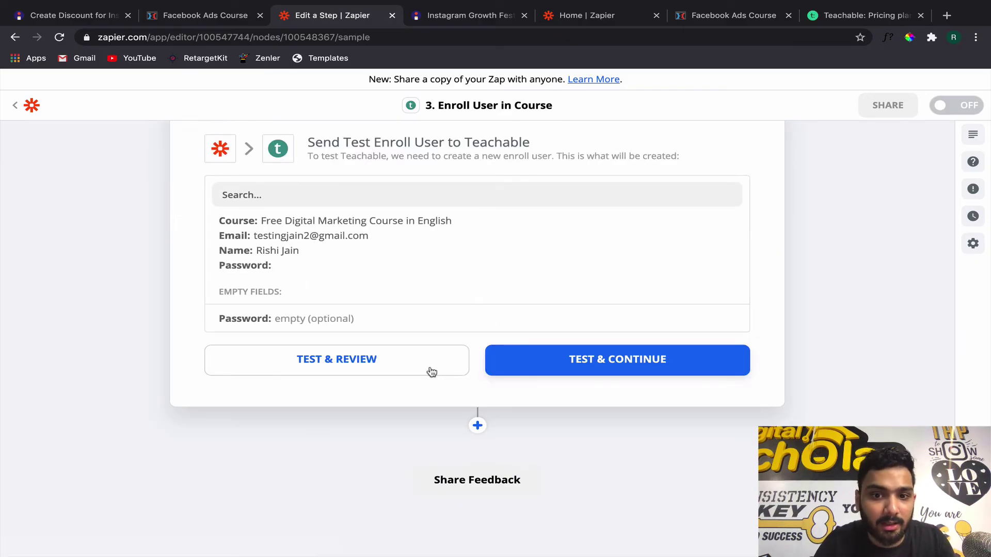
{"action": "left_click", "coordinate": [546, 356]}
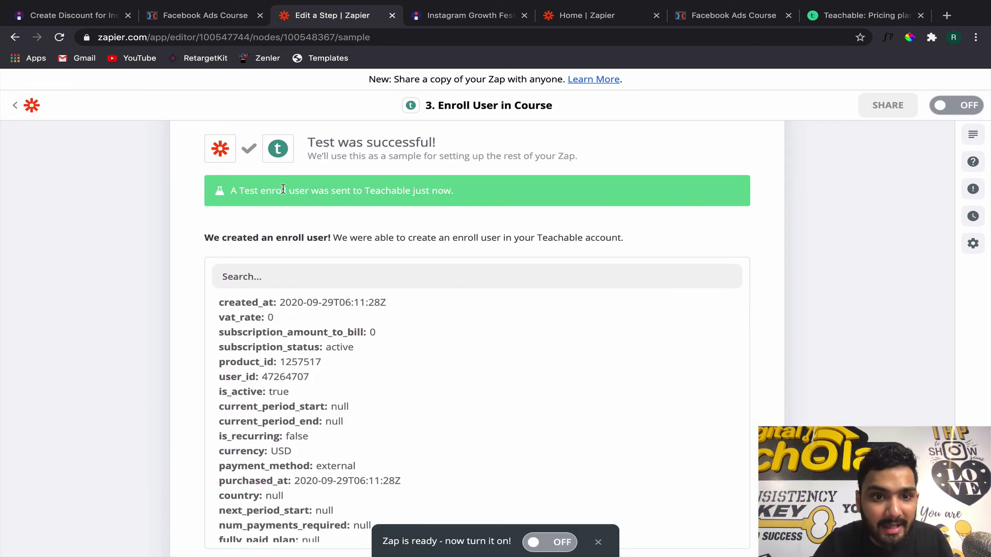
{"action": "scroll", "coordinate": [360, 332], "scroll_direction": "down", "scroll_amount": 6}
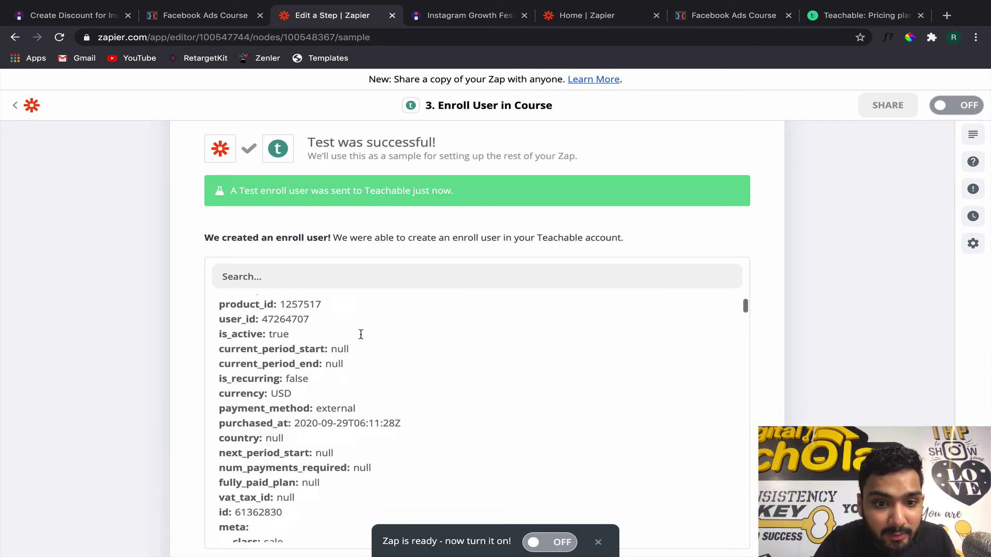
{"action": "scroll", "coordinate": [403, 255], "scroll_direction": "down", "scroll_amount": 3}
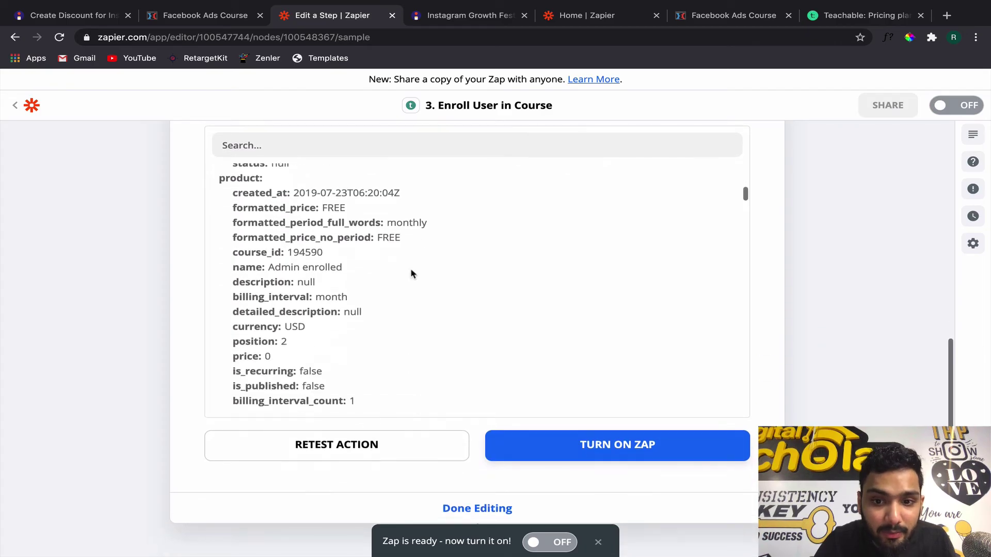
{"action": "scroll", "coordinate": [504, 447], "scroll_direction": "up", "scroll_amount": 10}
{"action": "scroll", "coordinate": [503, 446], "scroll_direction": "down", "scroll_amount": 4}
{"action": "scroll", "coordinate": [504, 447], "scroll_direction": "down", "scroll_amount": 3}
{"action": "scroll", "coordinate": [504, 447], "scroll_direction": "up", "scroll_amount": 2}
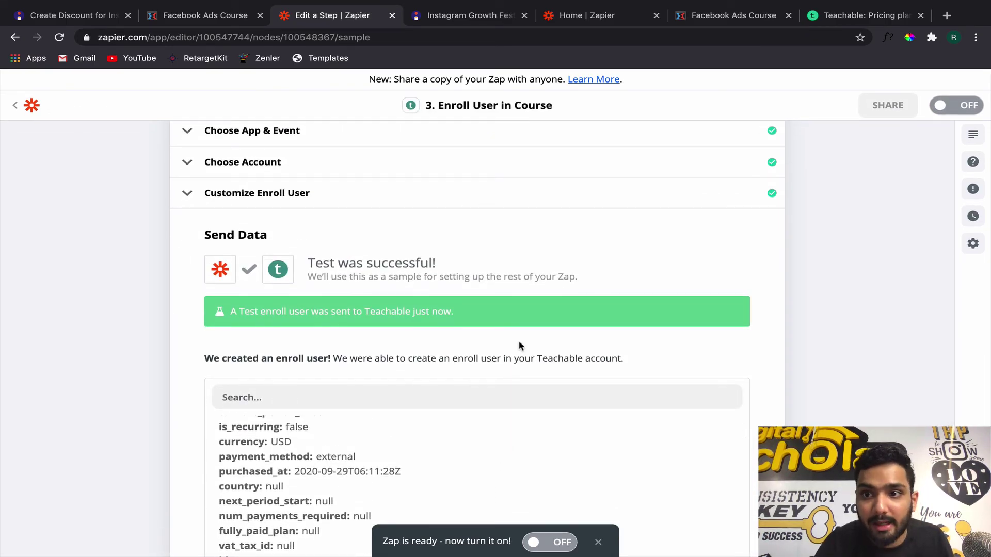
{"action": "scroll", "coordinate": [520, 345], "scroll_direction": "up", "scroll_amount": 2}
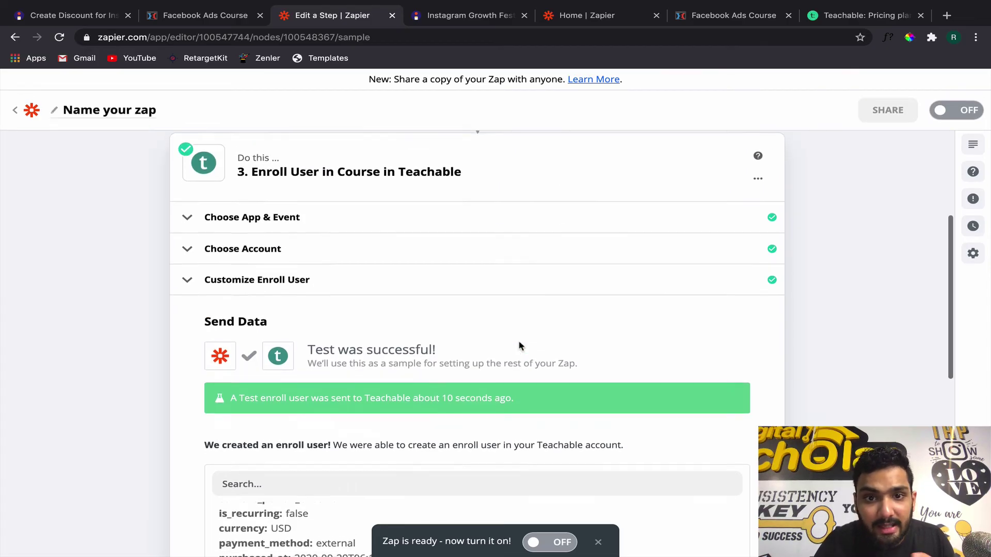
{"action": "scroll", "coordinate": [519, 345], "scroll_direction": "down", "scroll_amount": 6}
{"action": "scroll", "coordinate": [520, 345], "scroll_direction": "down", "scroll_amount": 3}
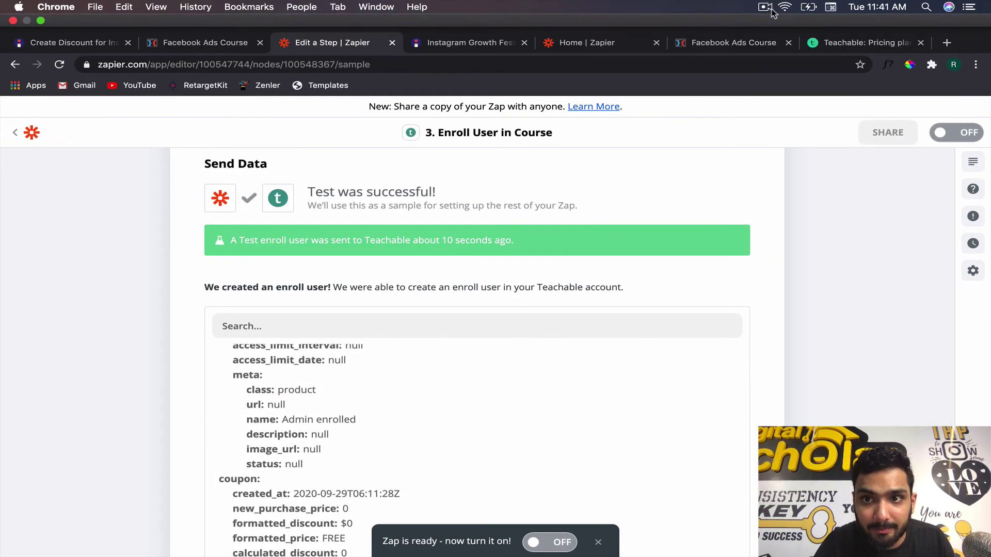
Read the 'You are now enrolled' email and the 'Confirm Your Account' email in Gmail
{"action": "left_click", "coordinate": [765, 6]}
{"action": "left_click", "coordinate": [783, 45]}
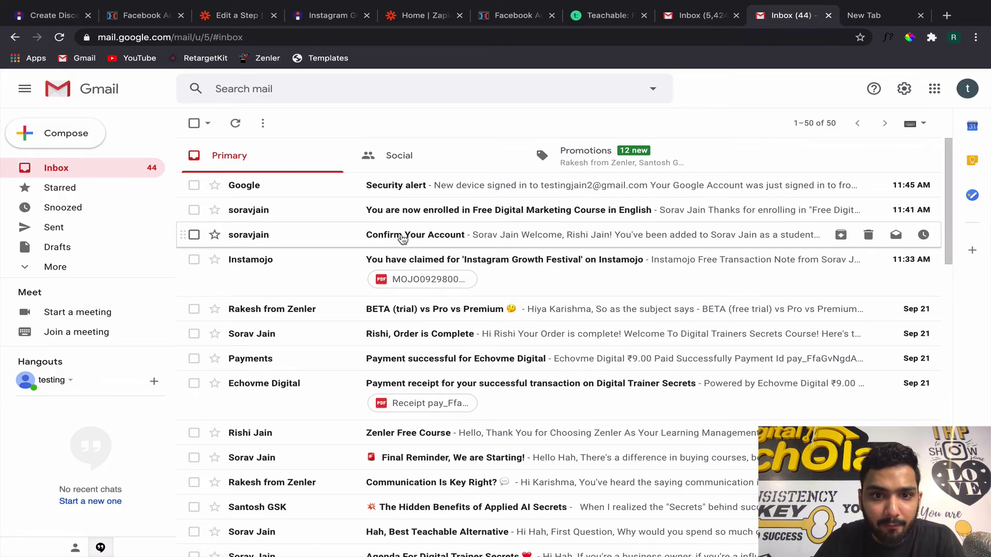
{"action": "left_click", "coordinate": [412, 216]}
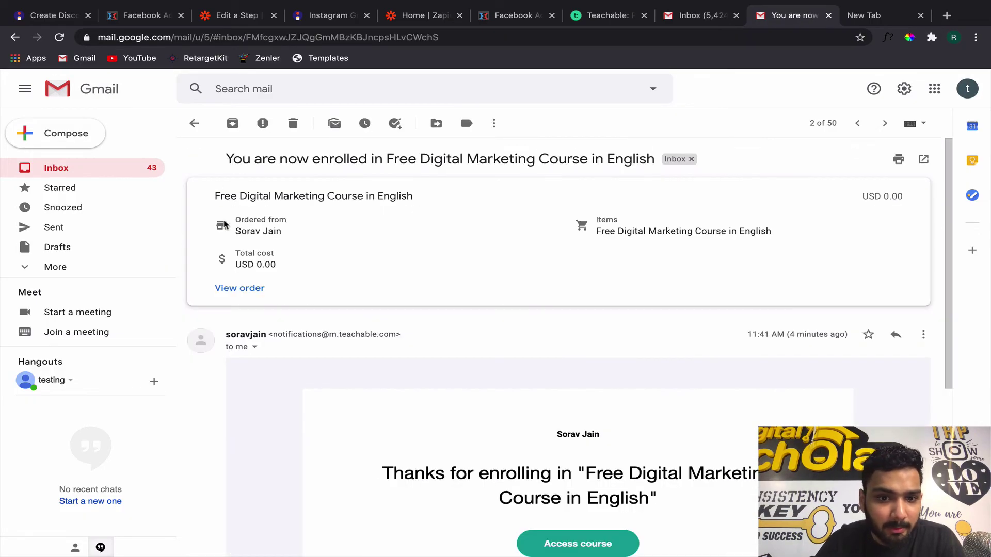
{"action": "scroll", "coordinate": [212, 199], "scroll_direction": "down", "scroll_amount": 2}
{"action": "left_click", "coordinate": [102, 170]}
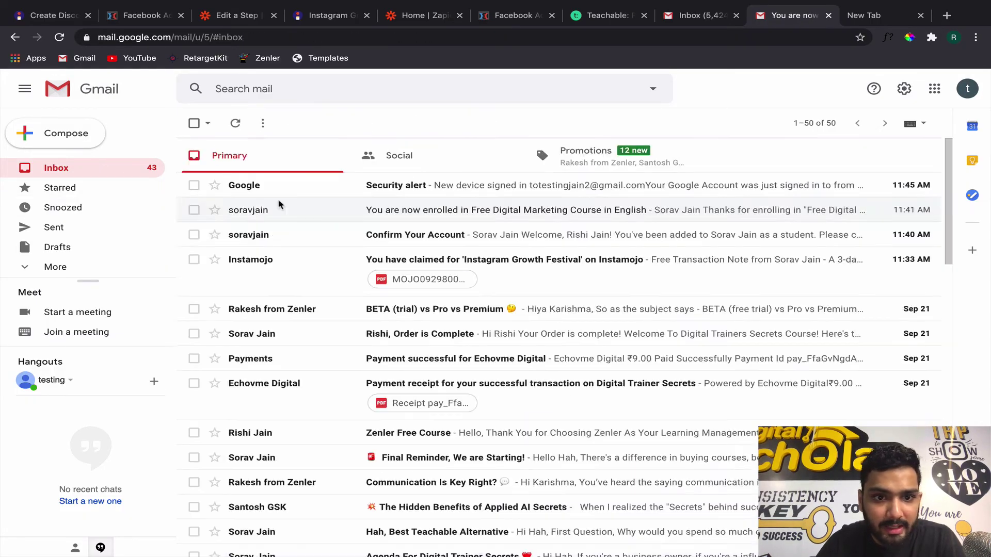
{"action": "left_click", "coordinate": [366, 234]}
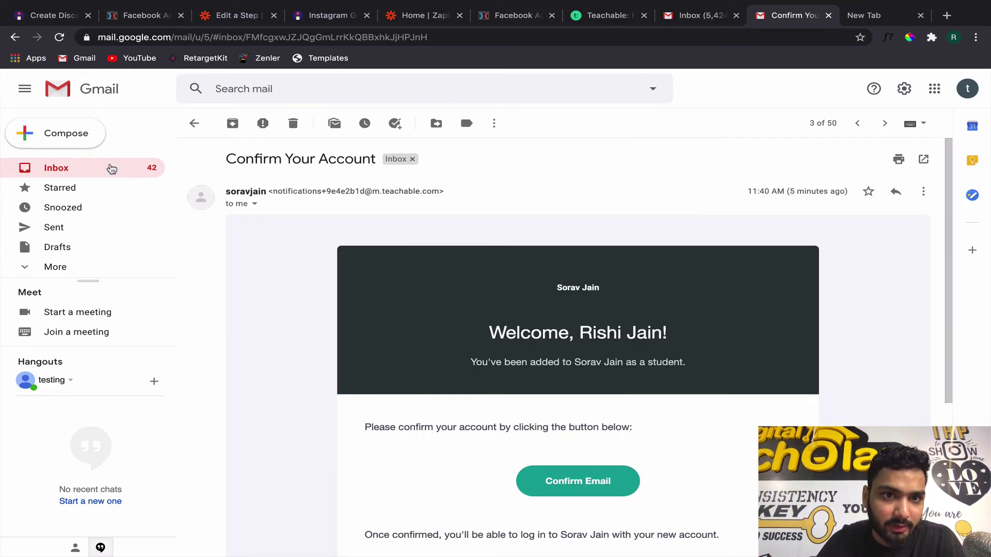
{"action": "left_click", "coordinate": [111, 169]}
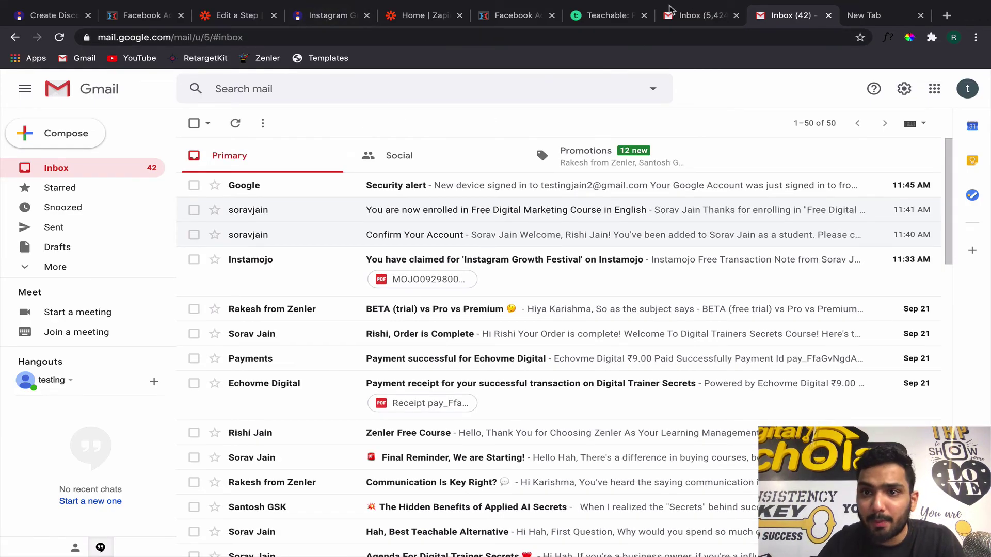
Load YouTube in a new tab, then return to the Zapier step editor
{"action": "mouse_move", "coordinate": [710, 3]}
{"action": "left_click", "coordinate": [881, 46]}
{"action": "type", "text": "youtube"}
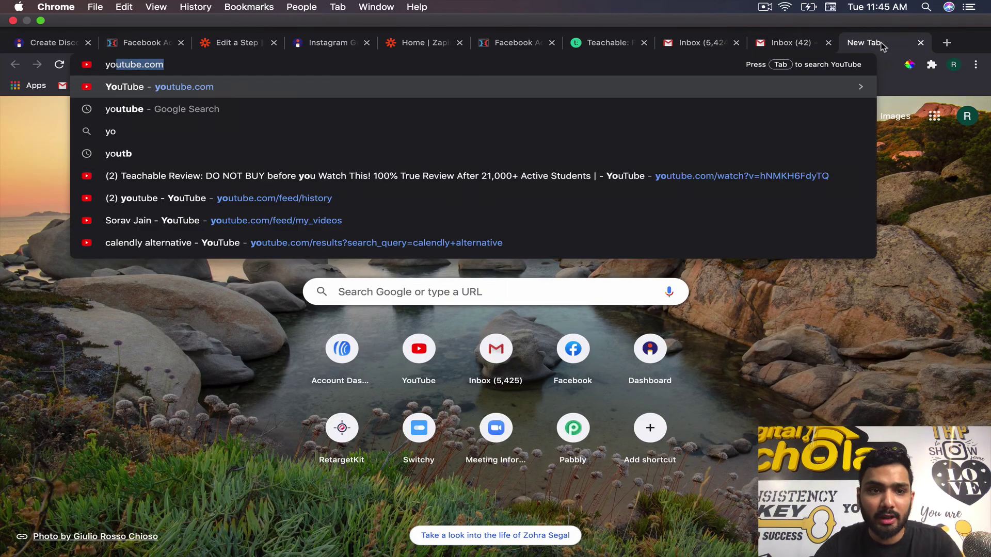
{"action": "key", "text": "Return"}
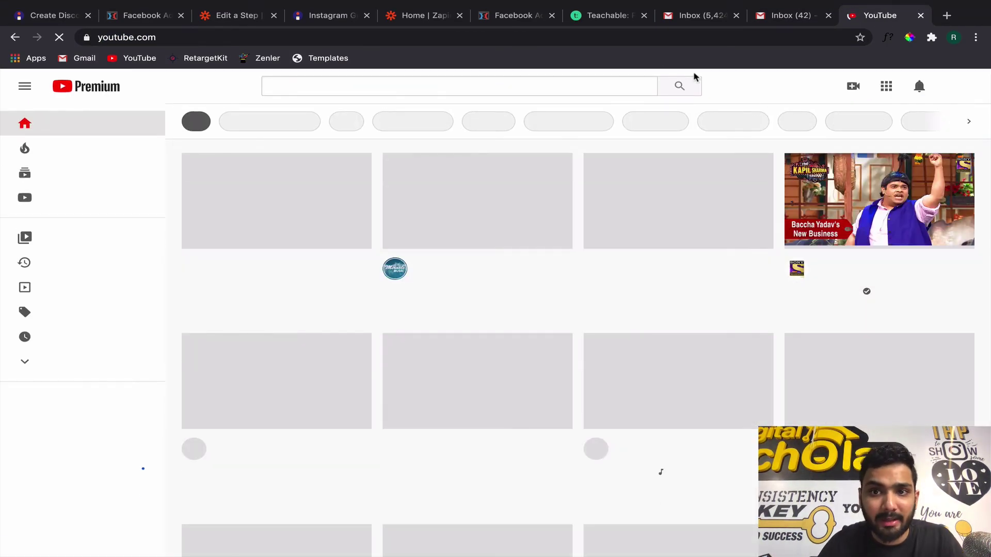
{"action": "left_click", "coordinate": [206, 20]}
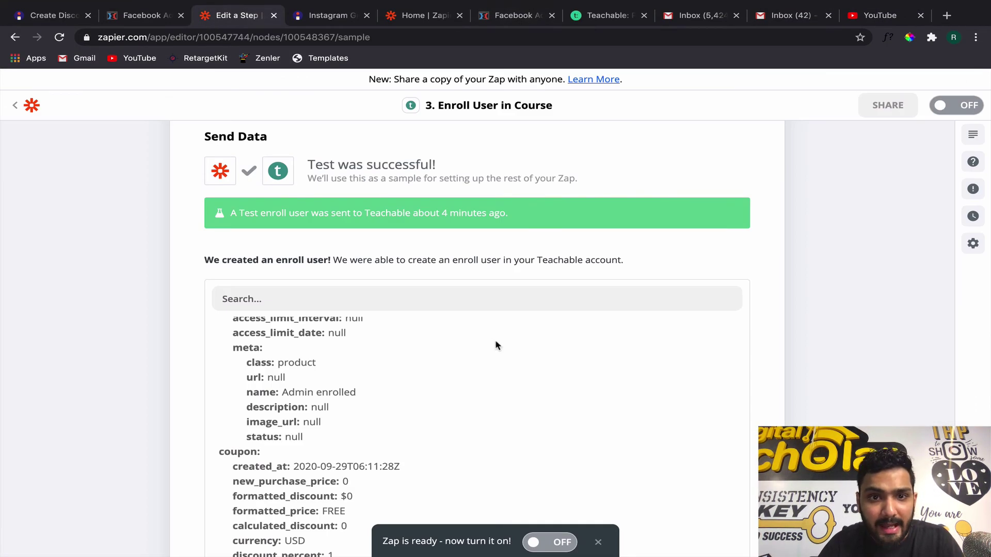
Finish editing the Teachable enroll step
{"action": "scroll", "coordinate": [495, 345], "scroll_direction": "up", "scroll_amount": 15}
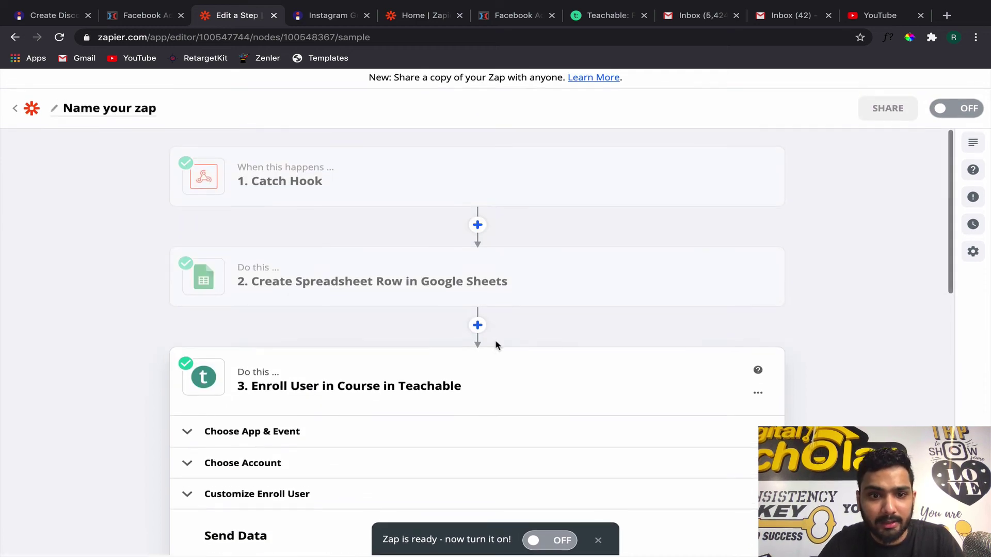
{"action": "scroll", "coordinate": [626, 399], "scroll_direction": "down", "scroll_amount": 2}
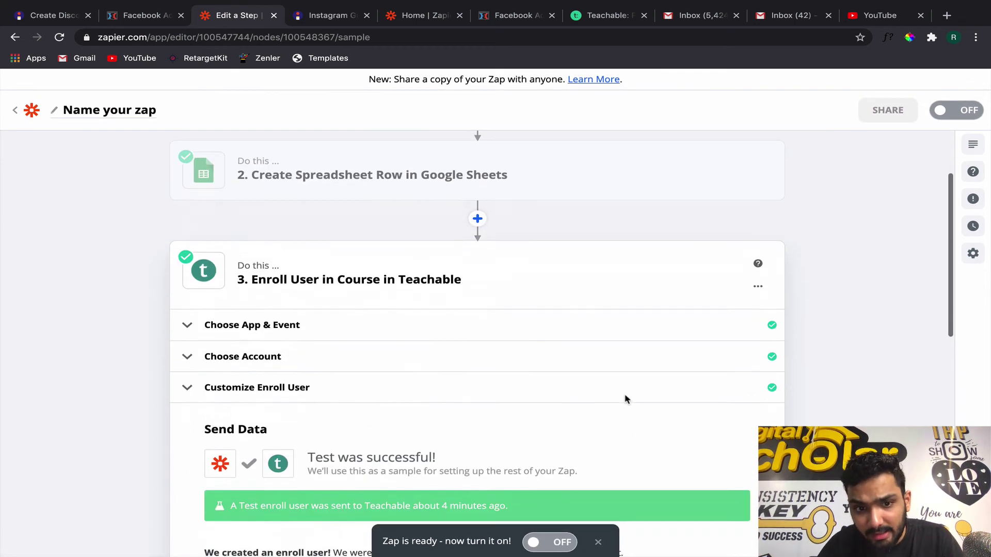
{"action": "scroll", "coordinate": [626, 399], "scroll_direction": "down", "scroll_amount": 10}
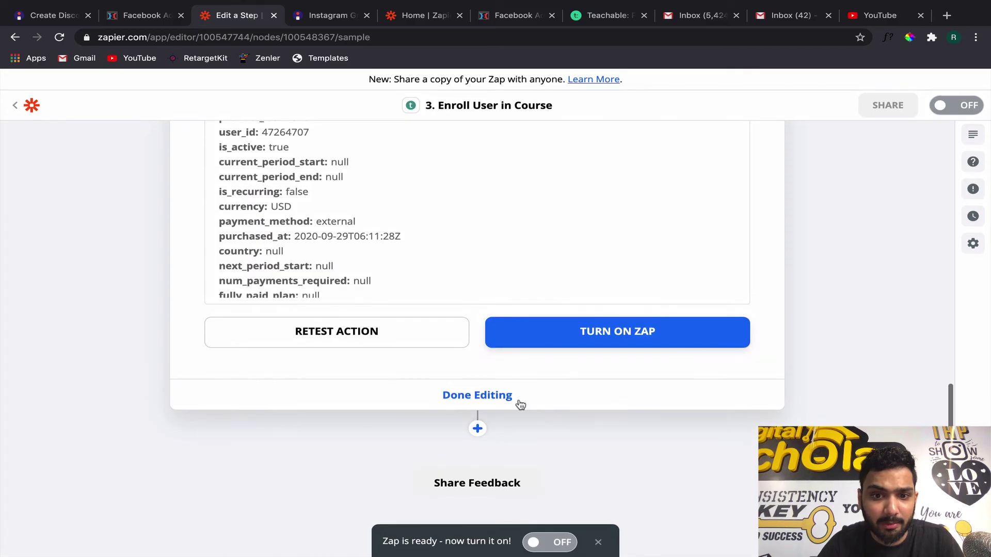
{"action": "left_click", "coordinate": [499, 398]}
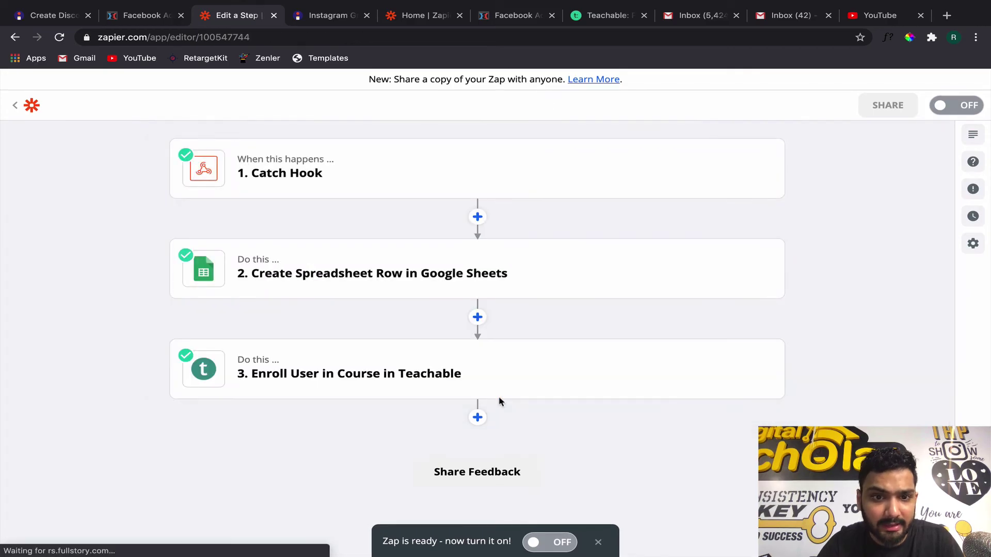
Browse apps for a fourth step, searching 'sms' and 'aw' then clearing each
{"action": "left_click", "coordinate": [477, 415]}
{"action": "type", "text": "sms"}
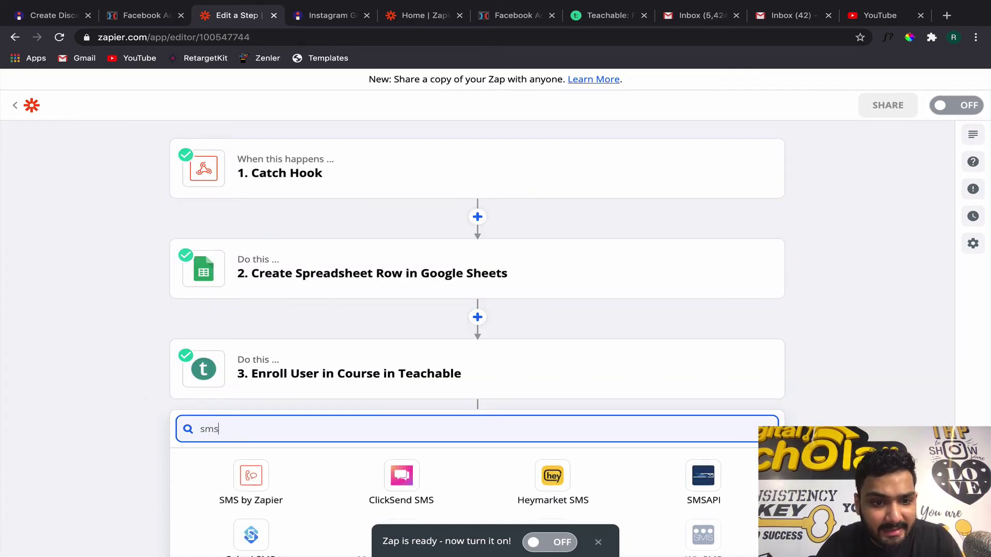
{"action": "scroll", "coordinate": [402, 418], "scroll_direction": "down", "scroll_amount": 3}
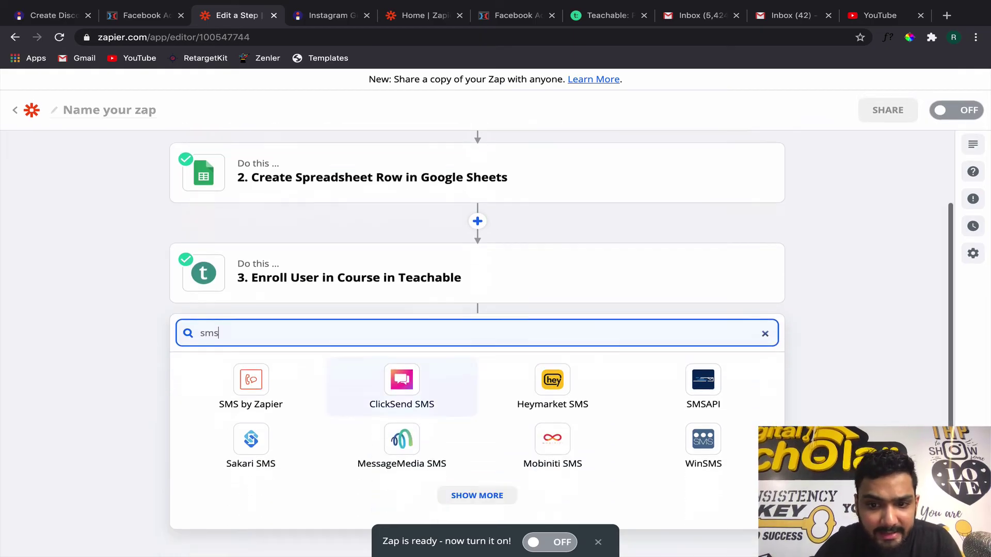
{"action": "key", "text": "BackSpace"}
{"action": "key", "text": "BackSpace"}
{"action": "key", "text": "BackSpace"}
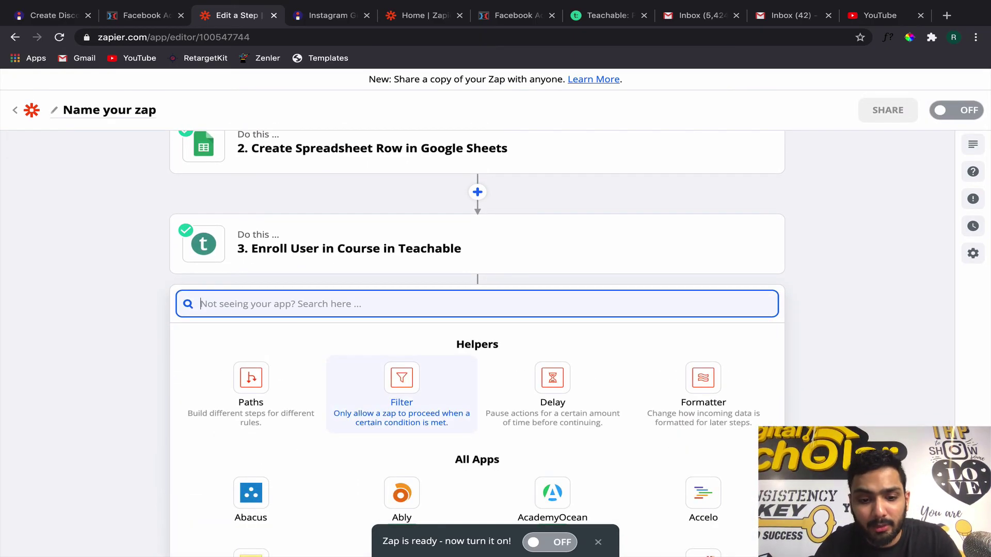
{"action": "type", "text": "aw"}
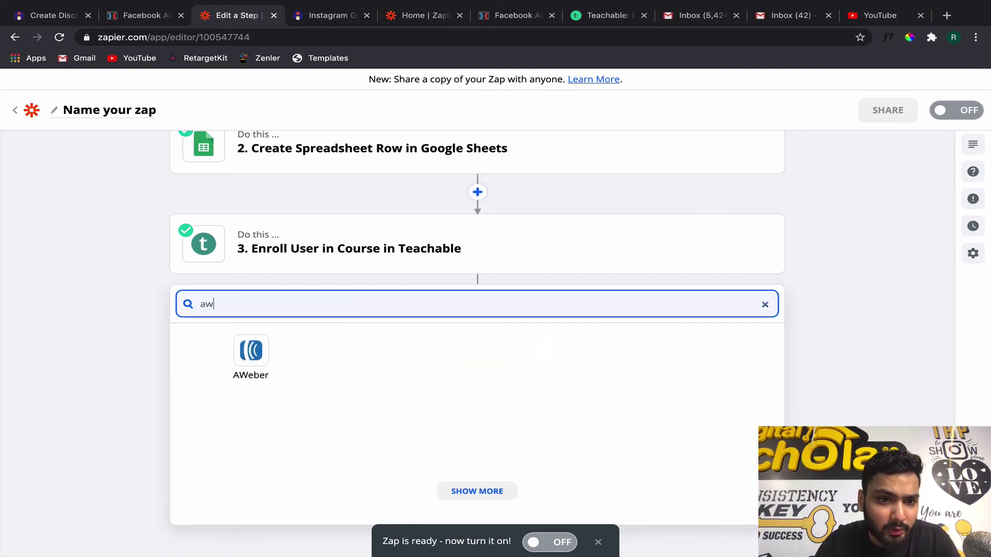
{"action": "key", "text": "BackSpace"}
{"action": "key", "text": "BackSpace"}
Try turning on the zap and dismiss the Multi-step Zap paid-plan notice
{"action": "scroll", "coordinate": [475, 417], "scroll_direction": "up", "scroll_amount": 3}
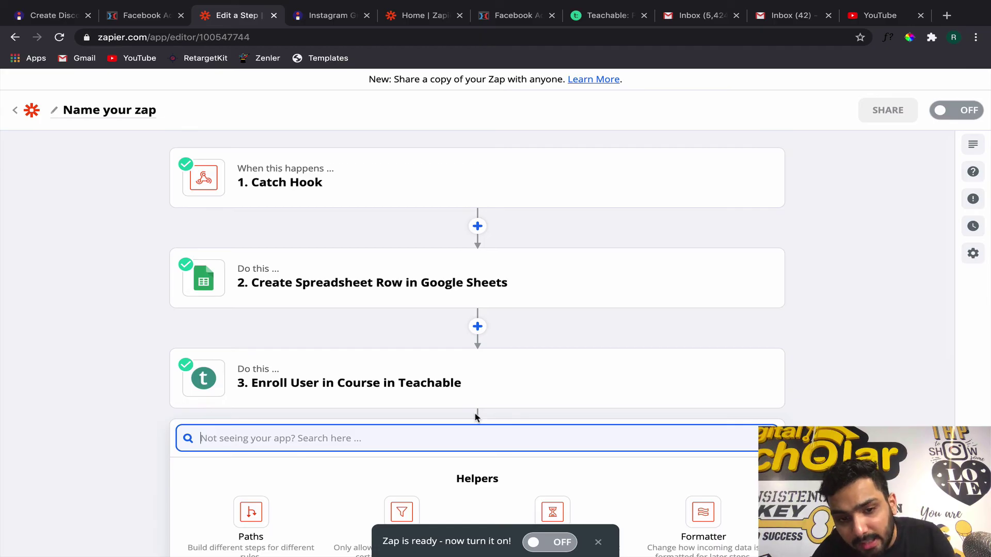
{"action": "scroll", "coordinate": [475, 417], "scroll_direction": "down", "scroll_amount": 1}
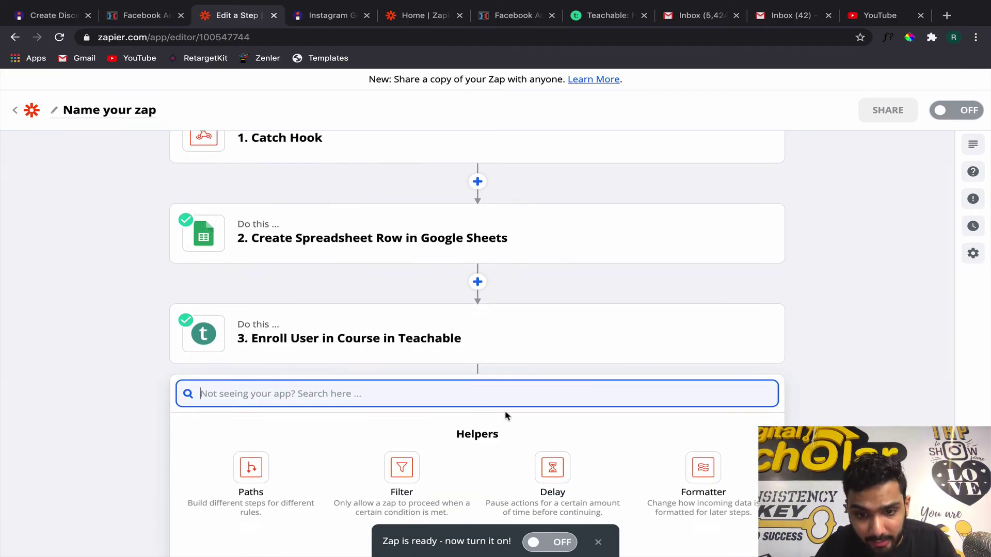
{"action": "left_click", "coordinate": [534, 545]}
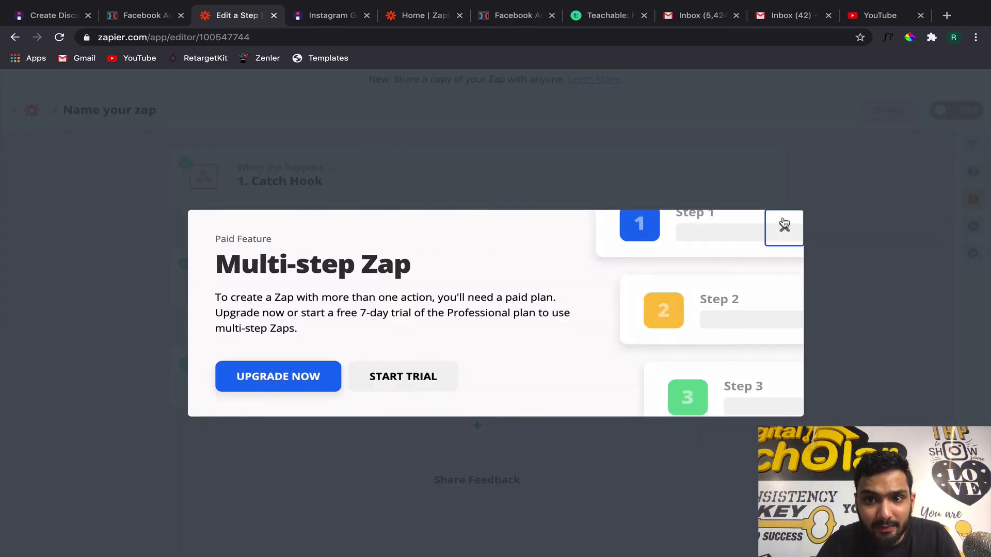
{"action": "left_click", "coordinate": [785, 227]}
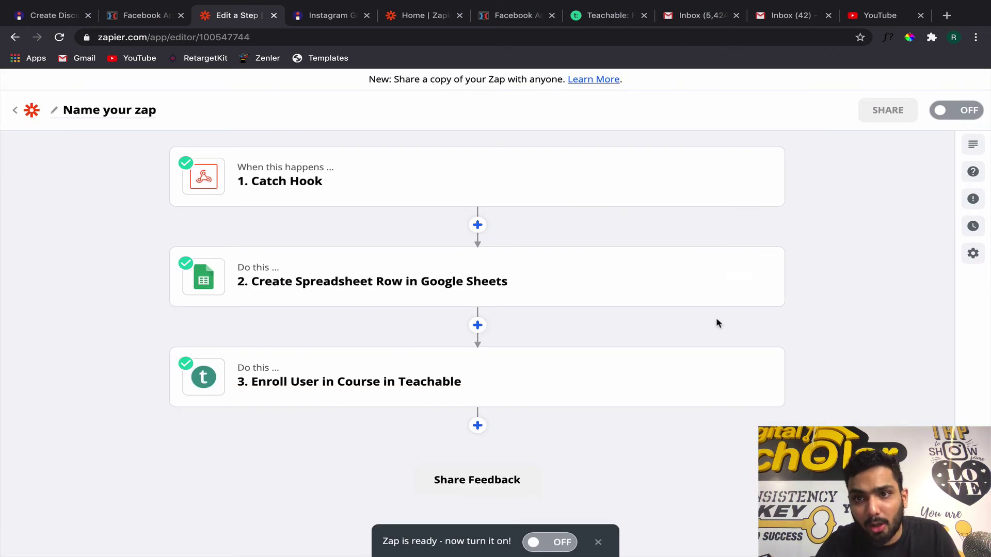